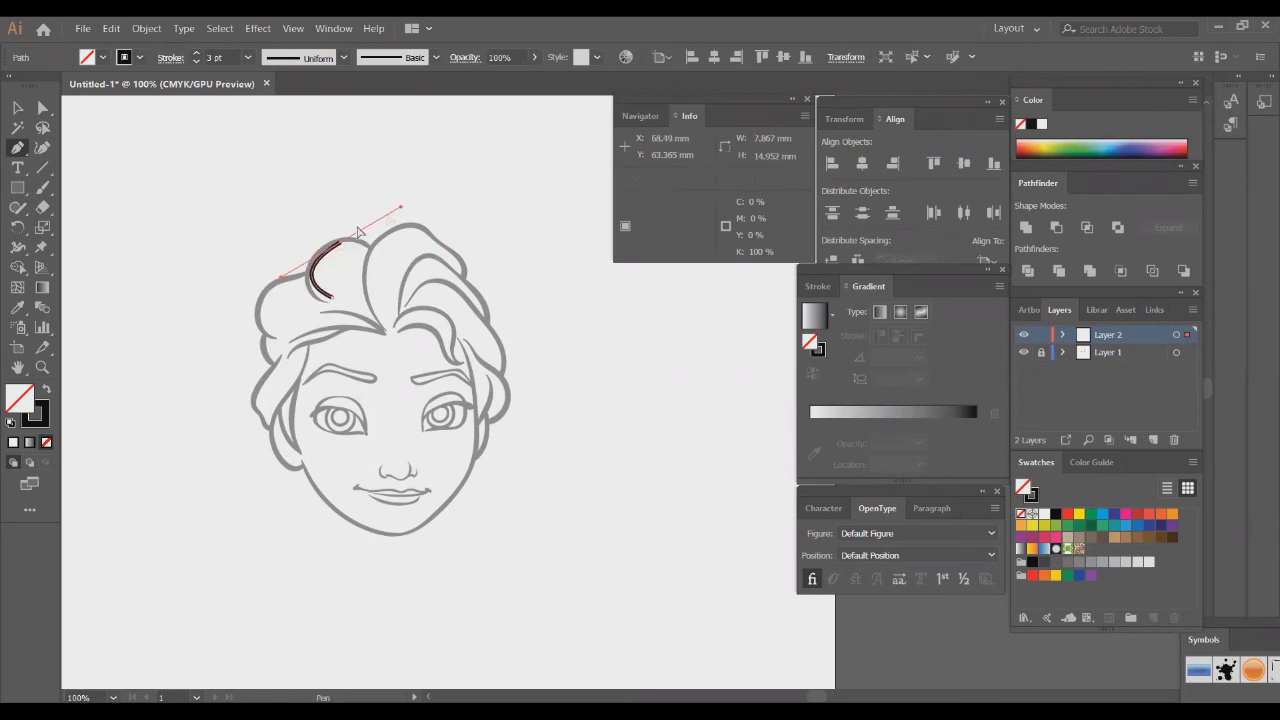
Finish tracing the rounded curl at the upper left of the hair with the Pen tool
{"action": "left_click_drag", "start_coordinate": [332, 199], "coordinate": [333, 198]}
{"action": "left_click_drag", "start_coordinate": [388, 266], "coordinate": [388, 264]}
{"action": "key", "text": "Escape"}
Trace the large top swoop of hair from the parting over the crown and down to its right tip
{"action": "left_click", "coordinate": [380, 240]}
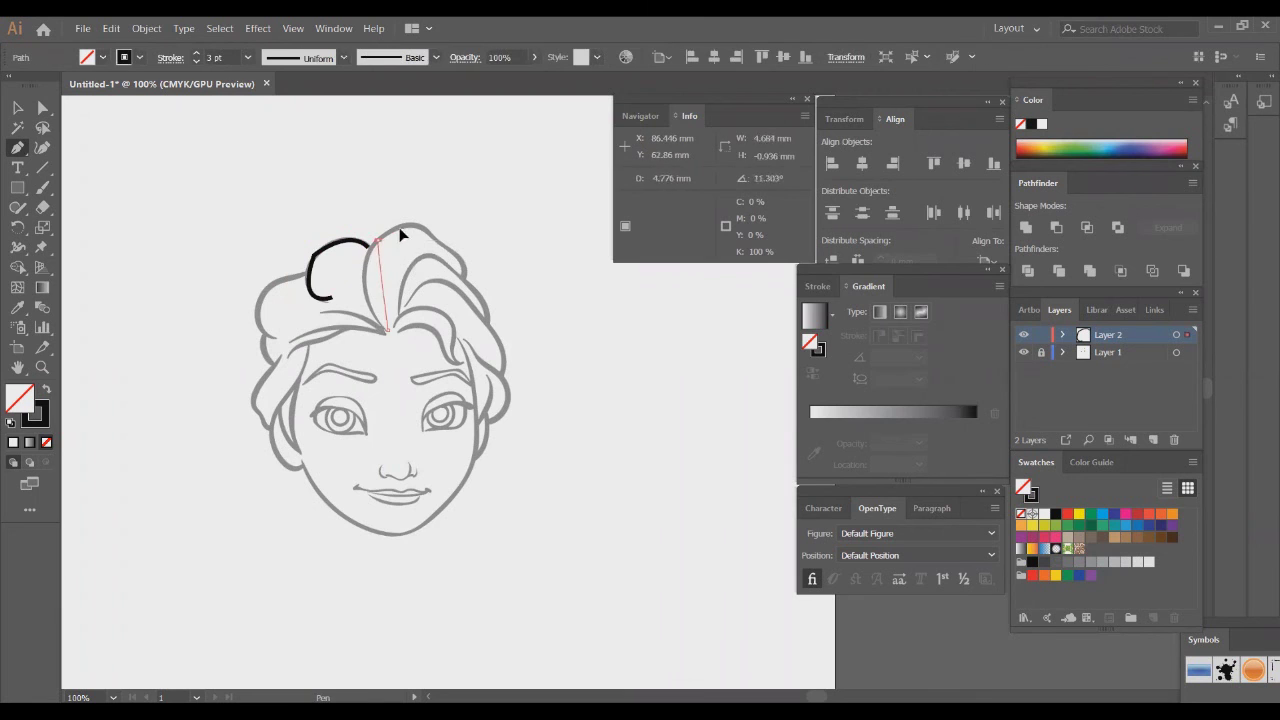
{"action": "left_click_drag", "start_coordinate": [410, 192], "coordinate": [410, 195]}
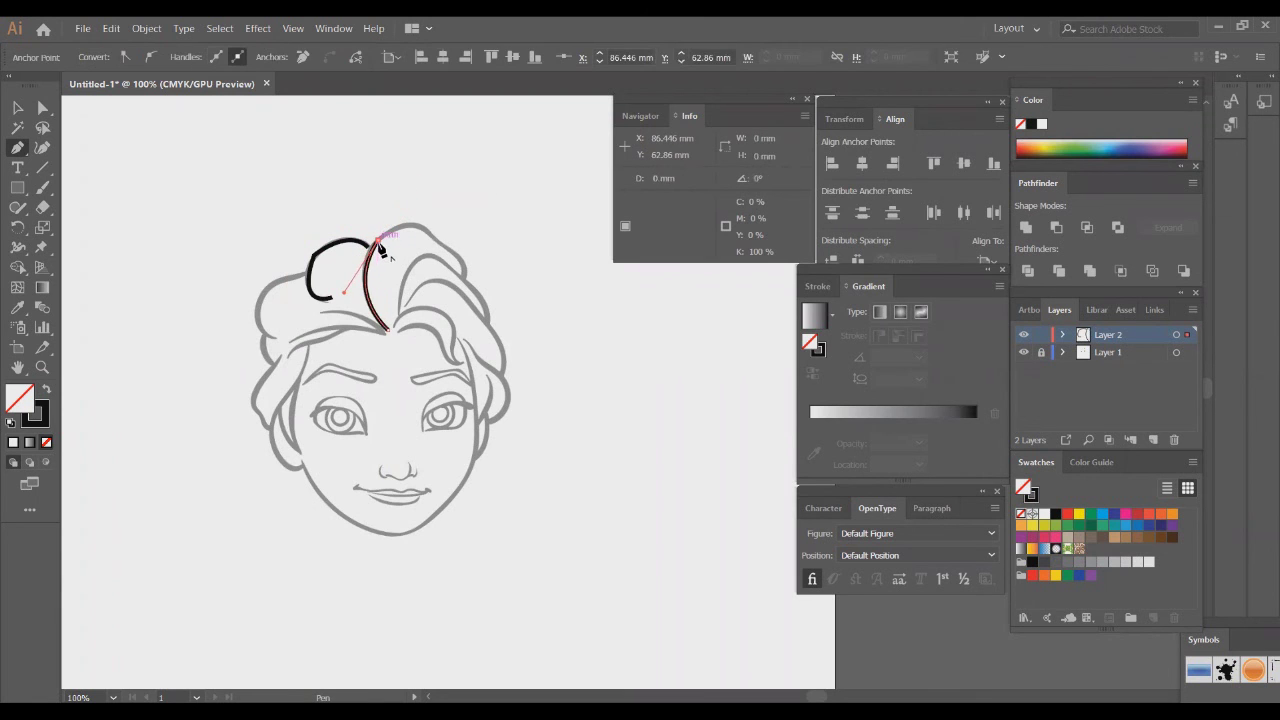
{"action": "left_click", "coordinate": [432, 239]}
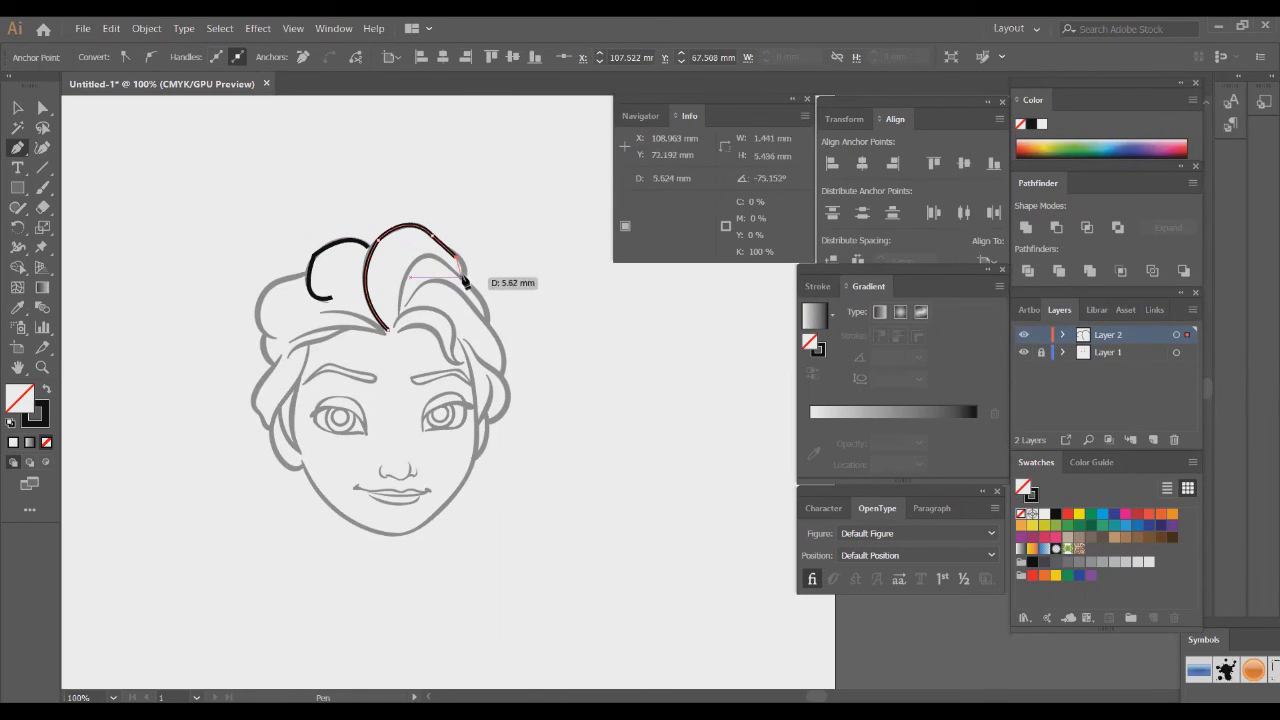
{"action": "left_click_drag", "start_coordinate": [465, 283], "coordinate": [462, 292]}
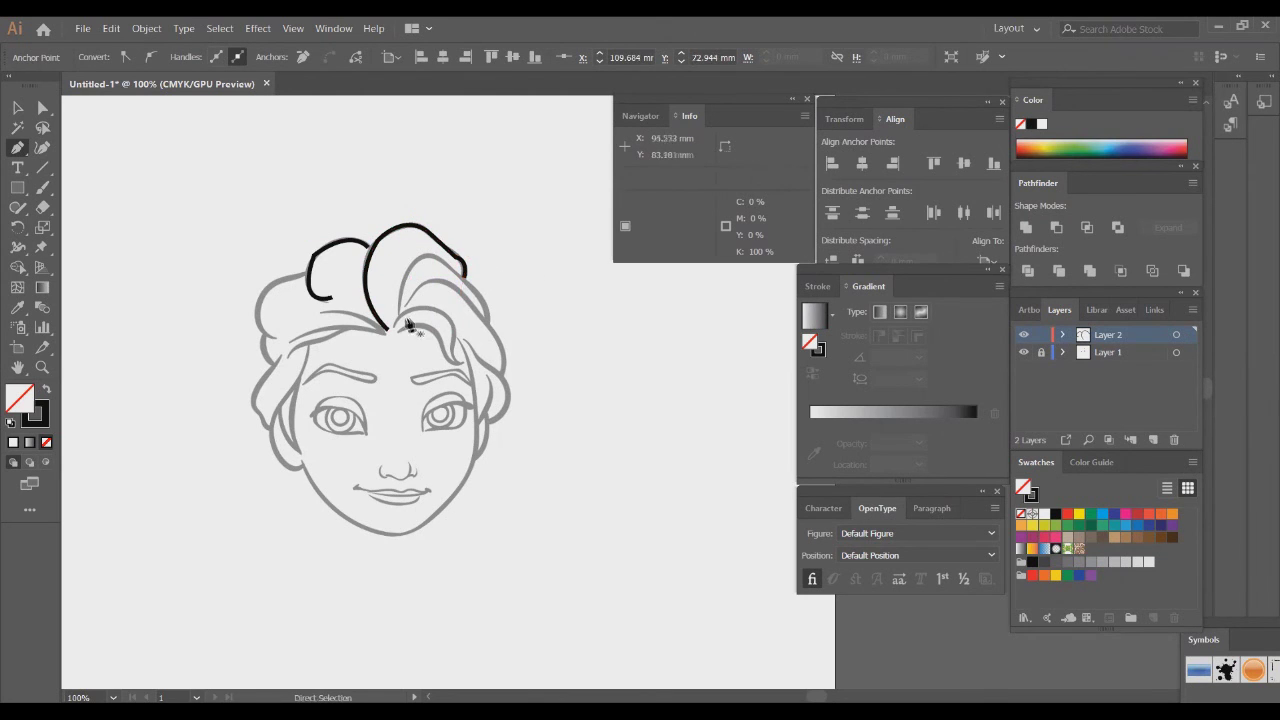
Trace the first inner strand arching from the parting beneath the top swoop, ending as a separate open path
{"action": "left_click", "coordinate": [403, 318]}
{"action": "left_click_drag", "start_coordinate": [459, 258], "coordinate": [469, 272]}
{"action": "left_click", "coordinate": [433, 258]}
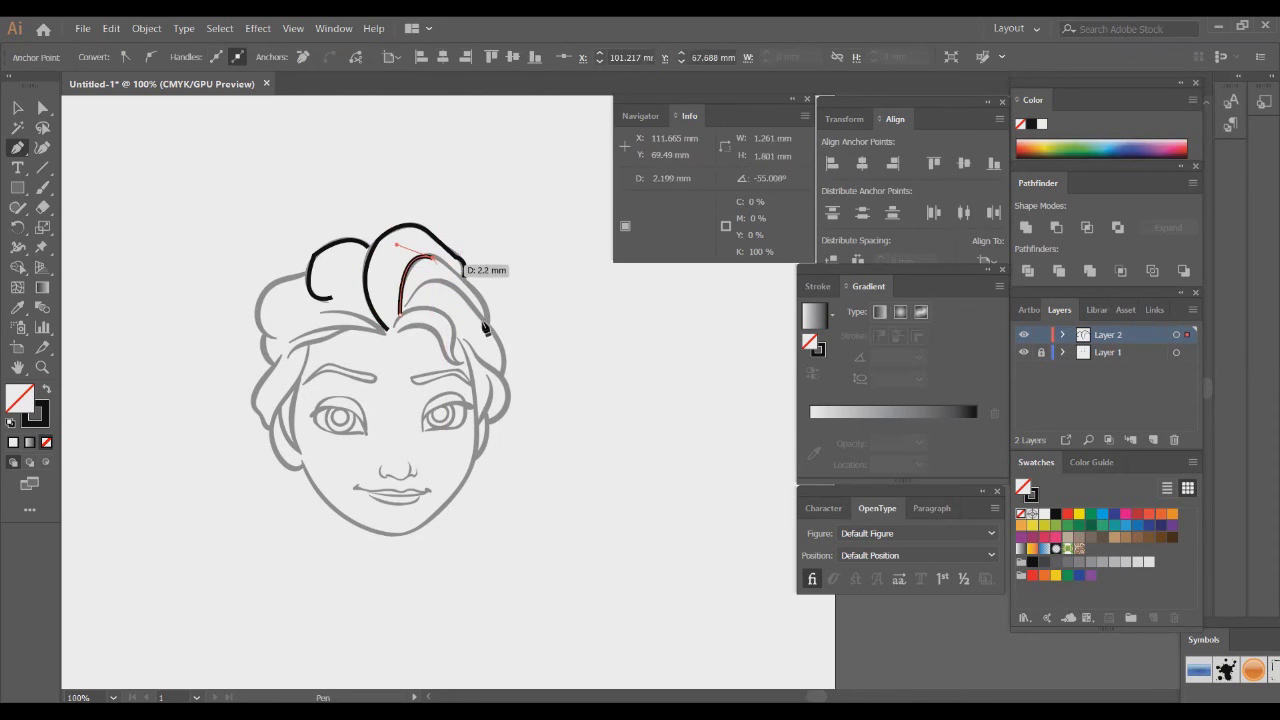
{"action": "left_click_drag", "start_coordinate": [490, 349], "coordinate": [486, 362]}
{"action": "left_click", "coordinate": [442, 298], "text": "ctrl"}
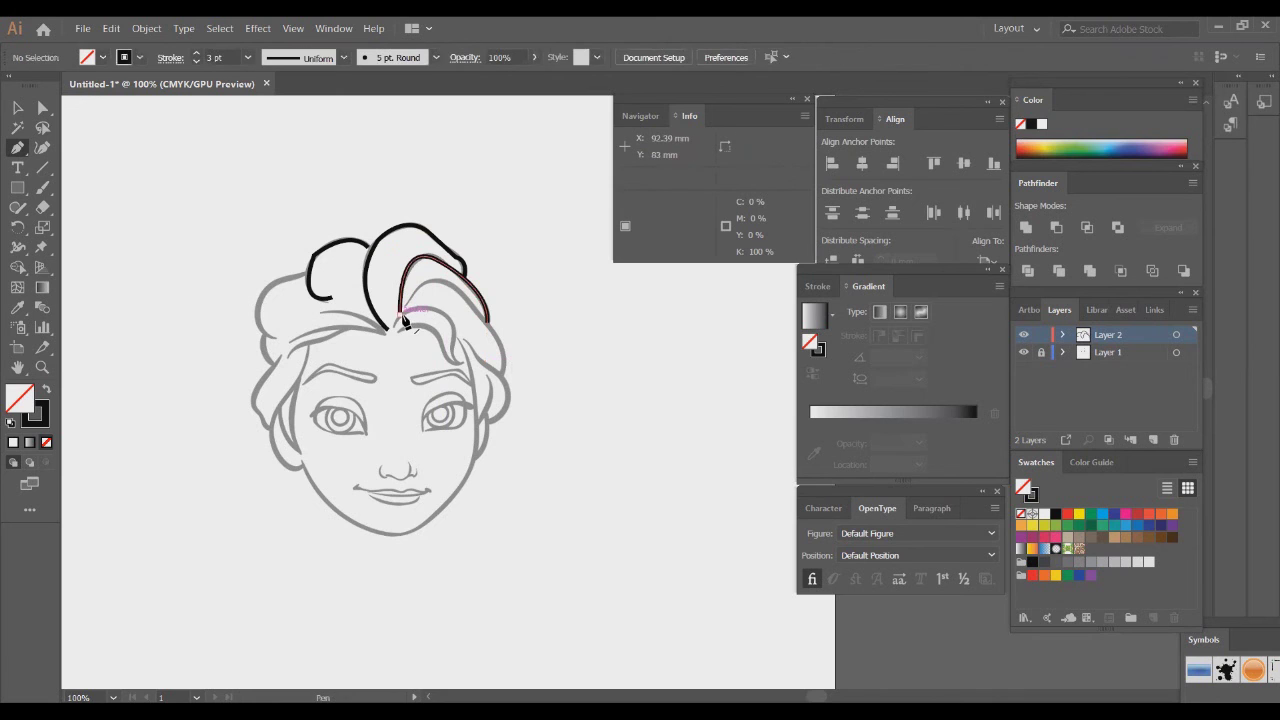
Trace the second inner strand arching from the same base down along the right outer edge of the hair
{"action": "left_click_drag", "start_coordinate": [455, 287], "coordinate": [500, 376]}
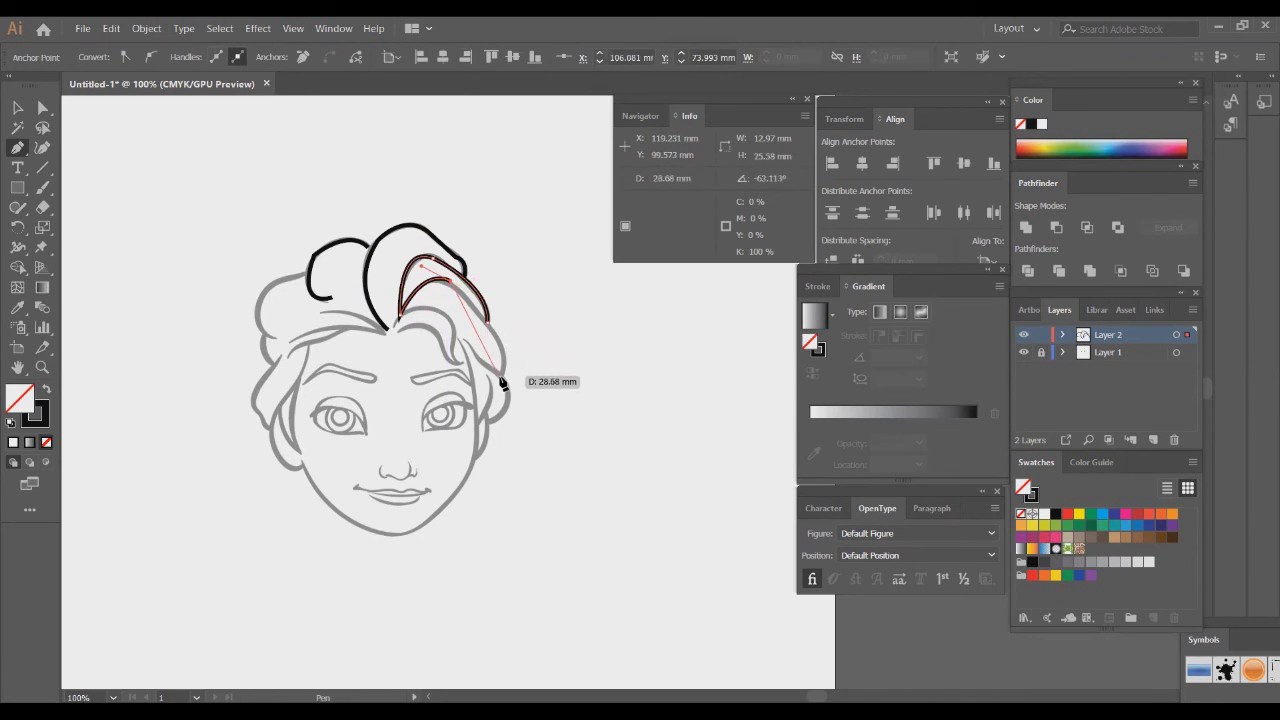
{"action": "left_click_drag", "start_coordinate": [503, 376], "coordinate": [495, 416]}
{"action": "left_click", "coordinate": [531, 334], "text": "ctrl"}
Trace the rounded left lobe of hair from its lower end up to the upper-left curl
{"action": "left_click", "coordinate": [280, 340]}
{"action": "left_click_drag", "start_coordinate": [262, 297], "coordinate": [344, 285]}
{"action": "left_click", "coordinate": [261, 298]}
{"action": "left_click", "coordinate": [309, 276]}
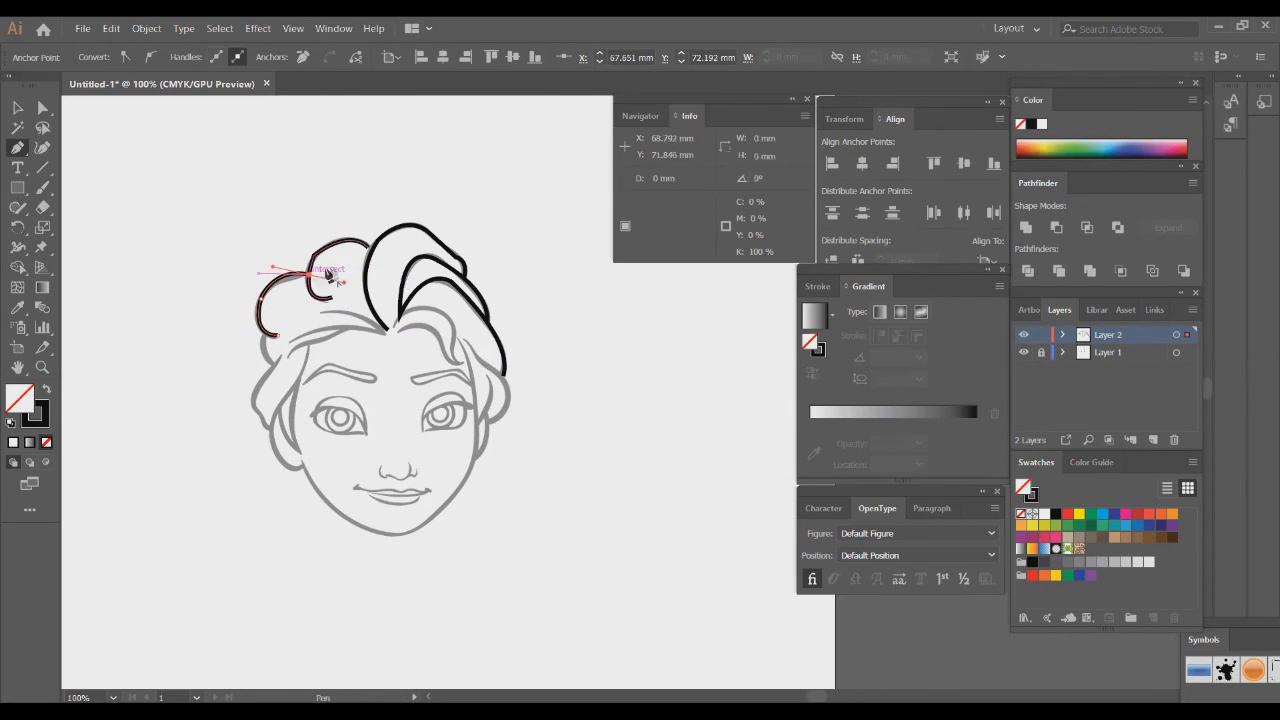
{"action": "left_click", "coordinate": [342, 278], "text": "ctrl"}
Round the angular bends of the left lobe, the upper-left curl and the top swoop with Direct Selection
{"action": "key", "text": "a"}
{"action": "left_click_drag", "start_coordinate": [291, 290], "coordinate": [355, 324]}
{"action": "left_click", "coordinate": [323, 292]}
{"action": "left_click_drag", "start_coordinate": [304, 251], "coordinate": [391, 309]}
{"action": "left_click", "coordinate": [394, 276]}
{"action": "left_click_drag", "start_coordinate": [450, 238], "coordinate": [516, 188]}
{"action": "left_click", "coordinate": [506, 206]}
Round the corners at the peaks of the two inner strands to the right of the parting
{"action": "left_click", "coordinate": [436, 267]}
{"action": "left_click", "coordinate": [440, 267]}
{"action": "left_click", "coordinate": [434, 258]}
{"action": "left_click_drag", "start_coordinate": [433, 271], "coordinate": [431, 350]}
{"action": "left_click", "coordinate": [457, 304]}
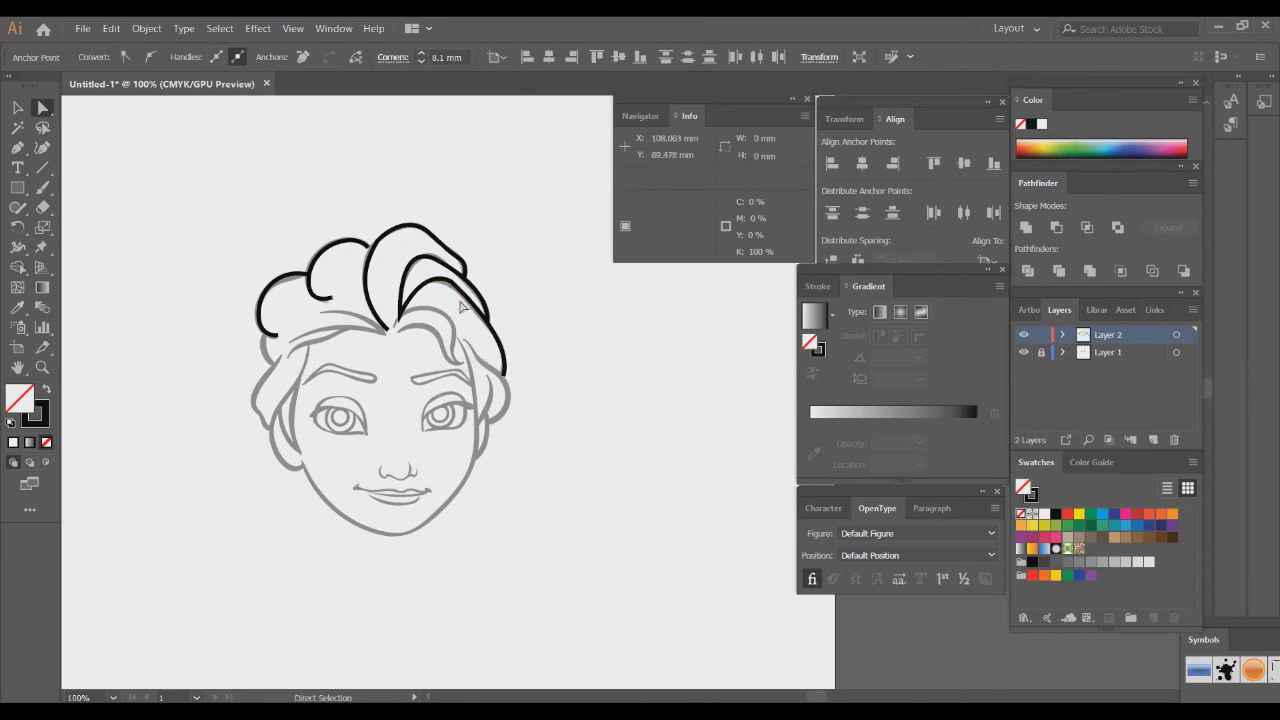
{"action": "left_click", "coordinate": [451, 286]}
{"action": "left_click", "coordinate": [451, 285]}
{"action": "left_click_drag", "start_coordinate": [452, 288], "coordinate": [468, 325]}
{"action": "left_click", "coordinate": [515, 330]}
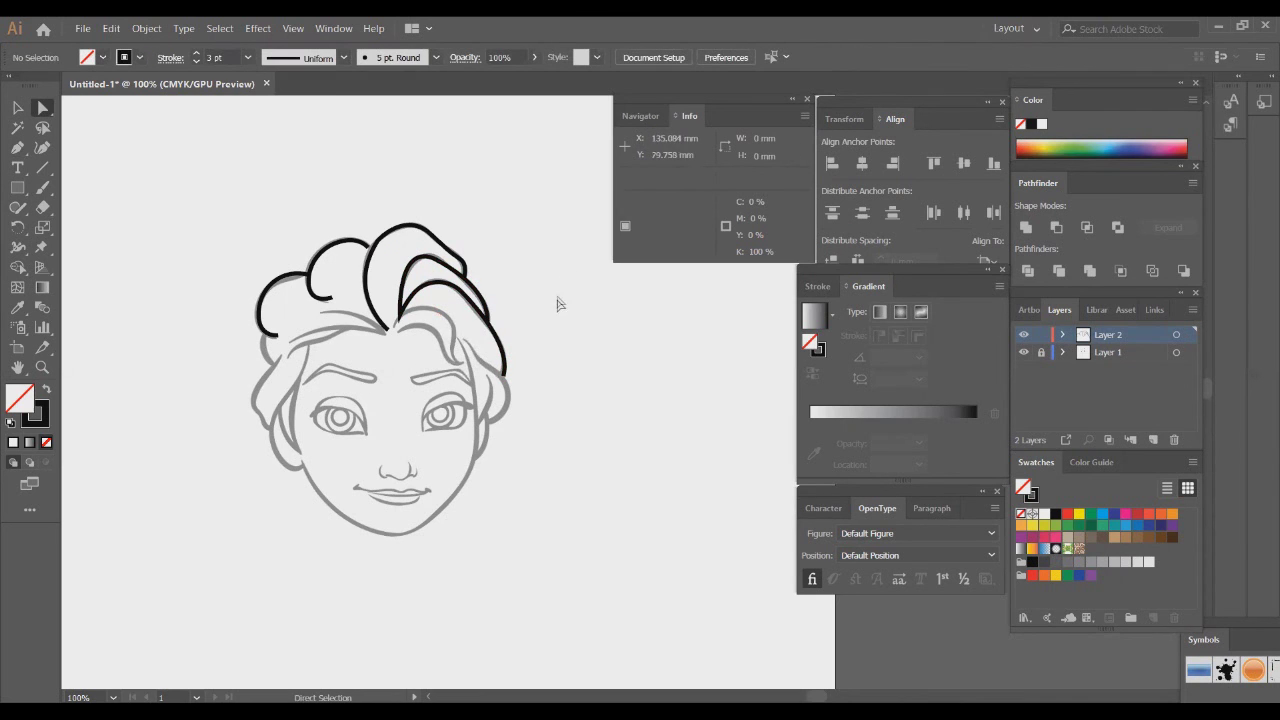
Trace the short strand below the left lobe and the outer edge of the side lock beneath it
{"action": "key", "text": "p"}
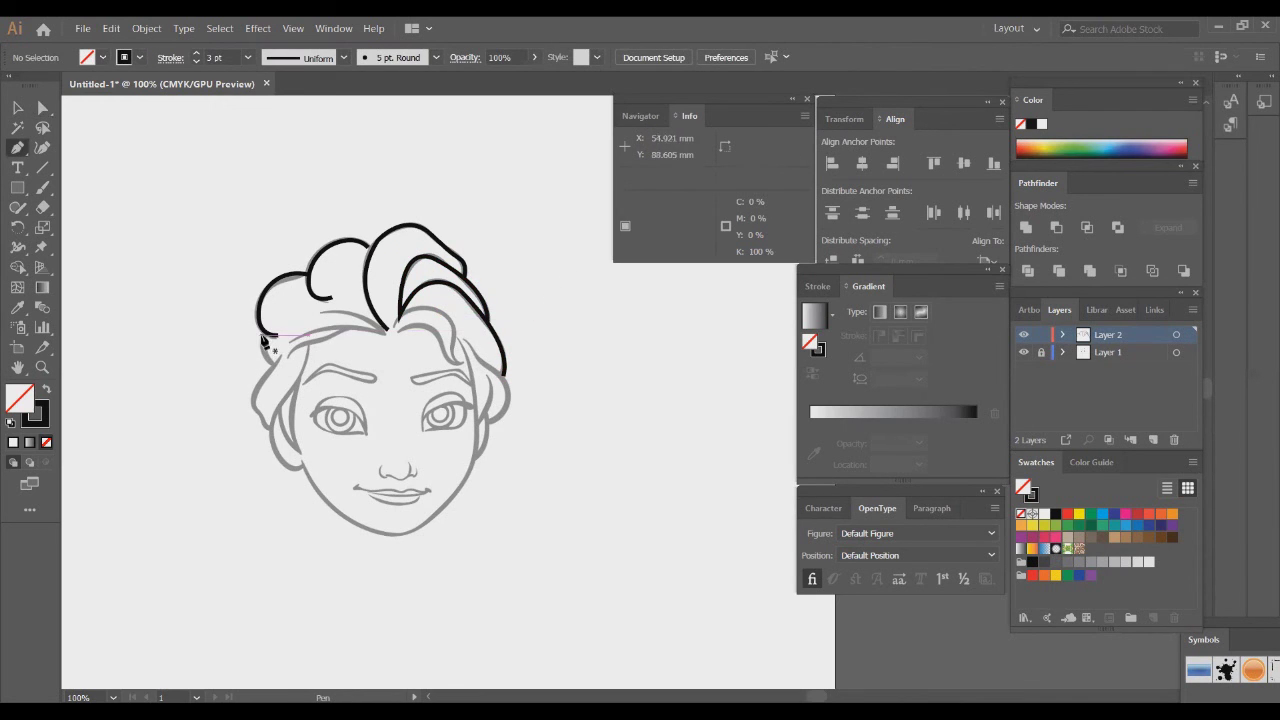
{"action": "left_click", "coordinate": [266, 336]}
{"action": "left_click_drag", "start_coordinate": [285, 371], "coordinate": [289, 378]}
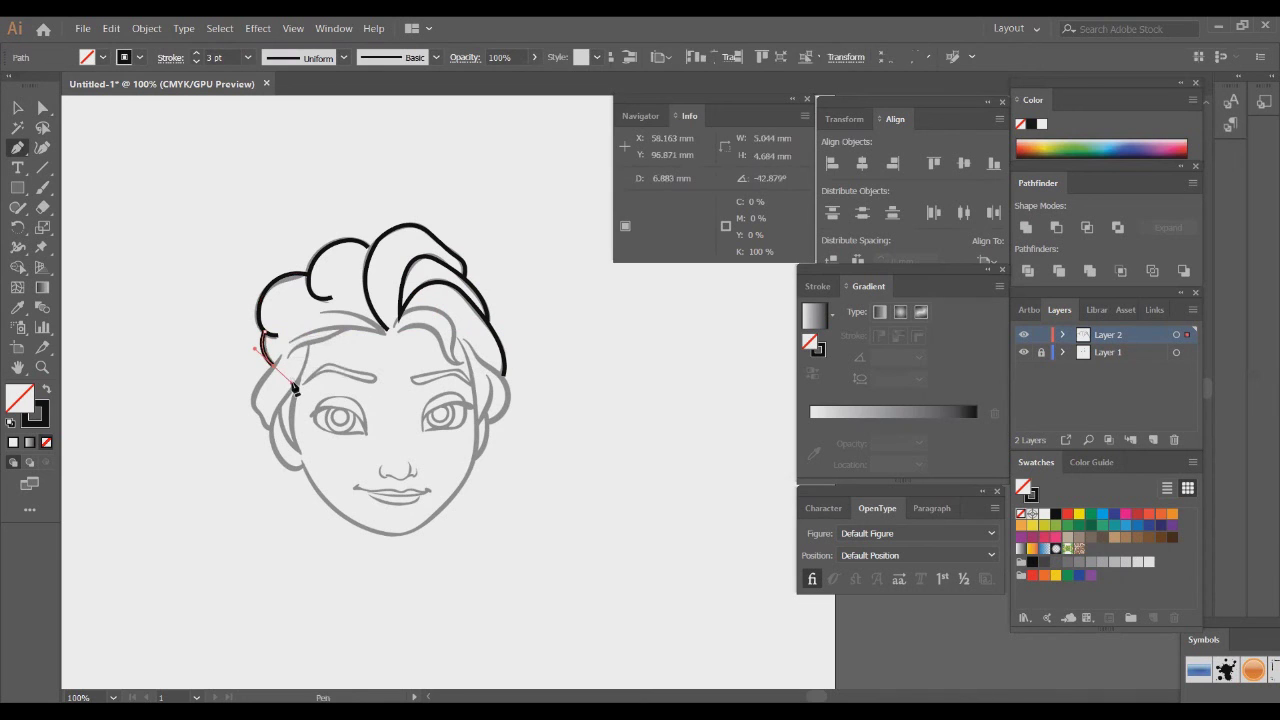
{"action": "left_click", "coordinate": [311, 315], "text": "ctrl"}
{"action": "left_click", "coordinate": [281, 356]}
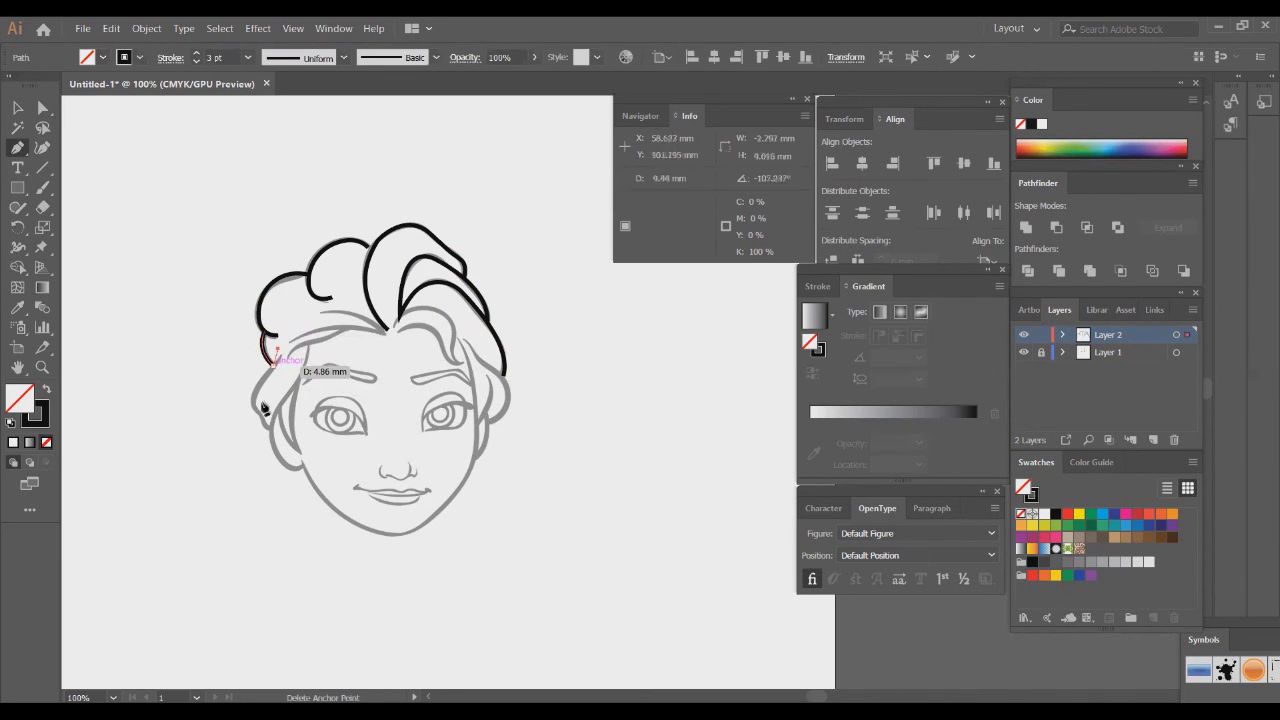
{"action": "left_click_drag", "start_coordinate": [265, 419], "coordinate": [298, 424]}
{"action": "left_click", "coordinate": [302, 410], "text": "ctrl"}
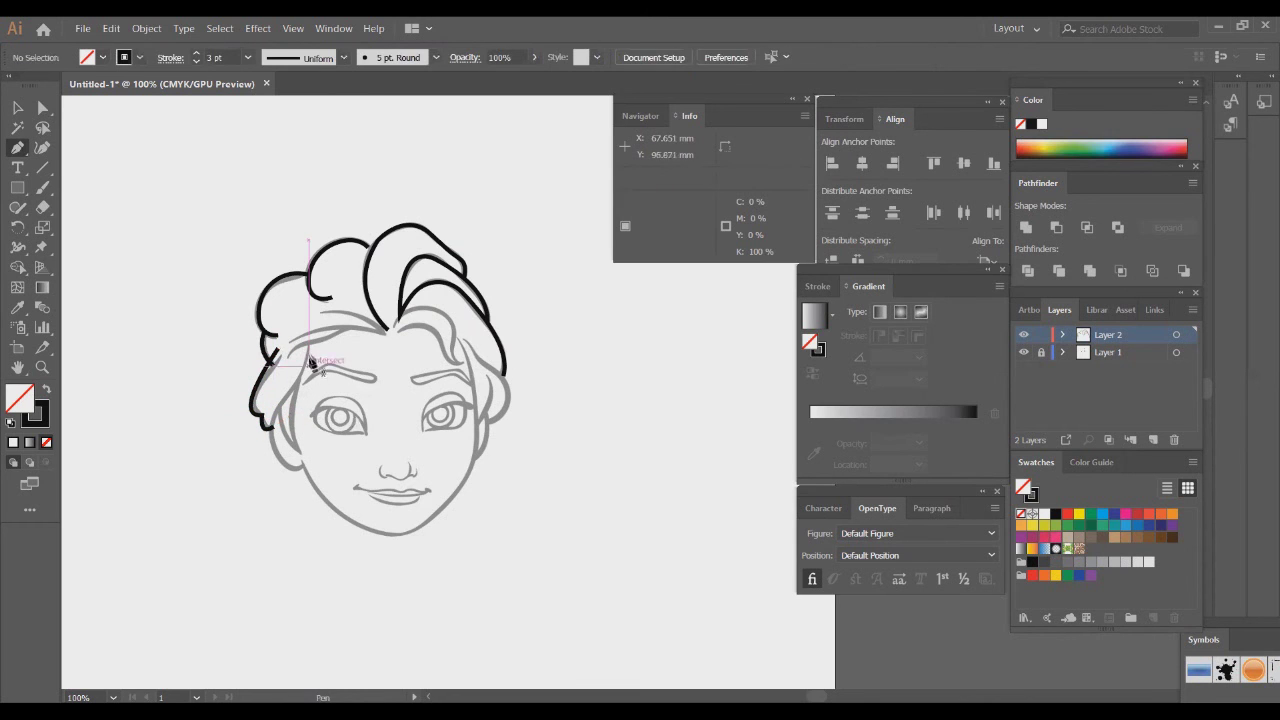
Trace the lock beside the left cheek from the hairline to its lower tip, including the strand inside it
{"action": "left_click", "coordinate": [307, 342]}
{"action": "left_click", "coordinate": [297, 392]}
{"action": "left_click_drag", "start_coordinate": [282, 492], "coordinate": [320, 452]}
{"action": "left_click", "coordinate": [292, 427], "text": "ctrl"}
{"action": "left_click", "coordinate": [278, 411]}
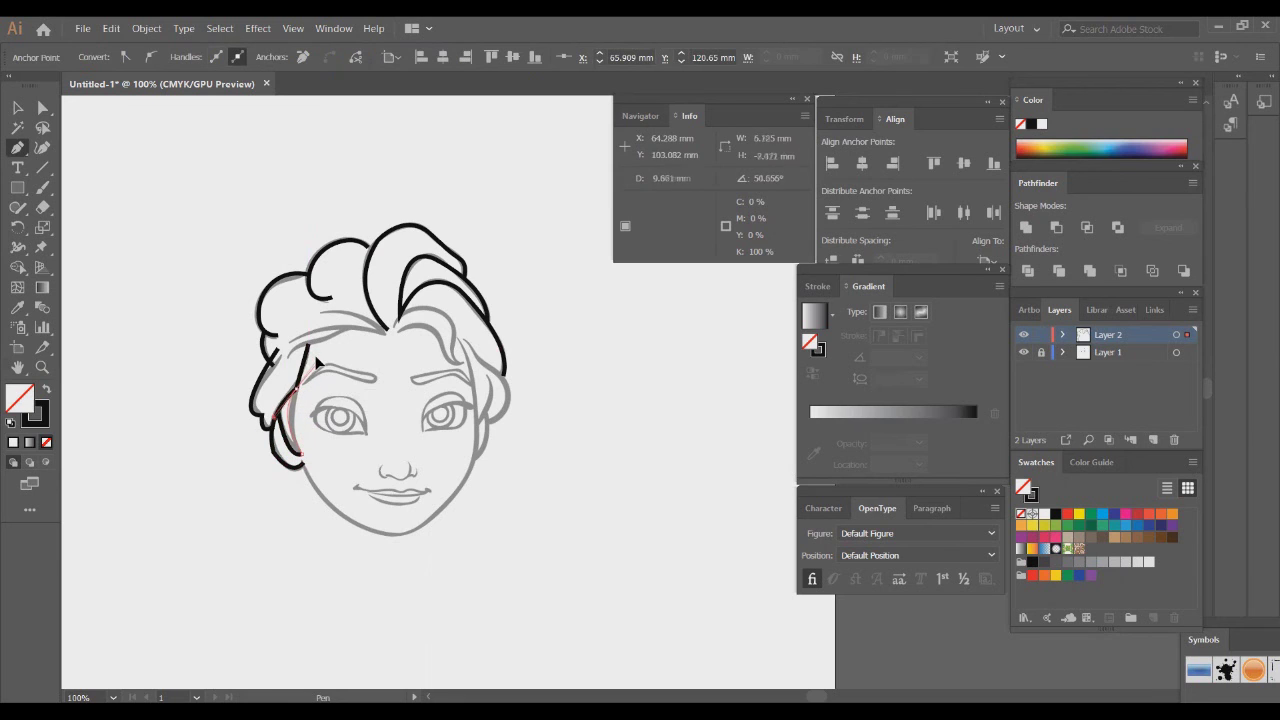
Trace the two hairline strands that sweep left from the parting above the forehead
{"action": "left_click", "coordinate": [389, 331]}
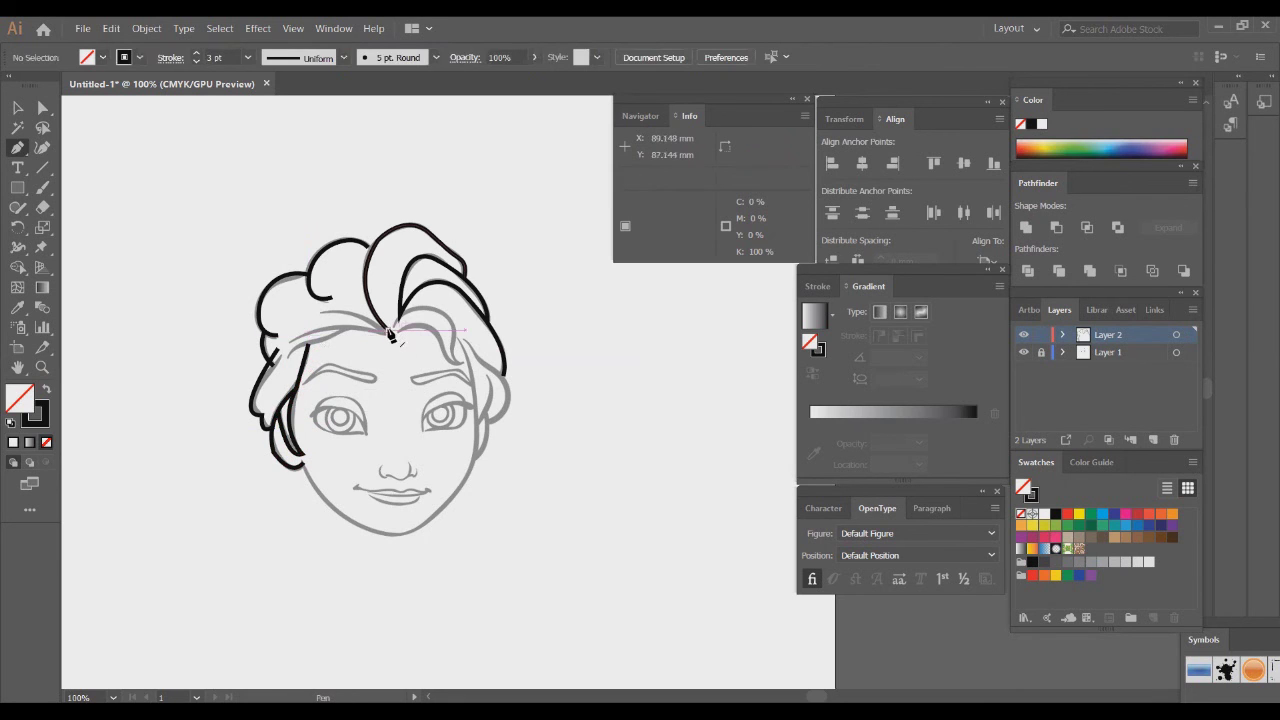
{"action": "mouse_move", "coordinate": [262, 336]}
{"action": "left_mouse_down"}
{"action": "mouse_move", "coordinate": [294, 347]}
{"action": "mouse_move", "coordinate": [285, 369]}
{"action": "left_mouse_up"}
{"action": "left_click", "coordinate": [352, 298], "text": "ctrl"}
{"action": "left_click", "coordinate": [388, 331]}
{"action": "left_click", "coordinate": [316, 352], "text": "ctrl"}
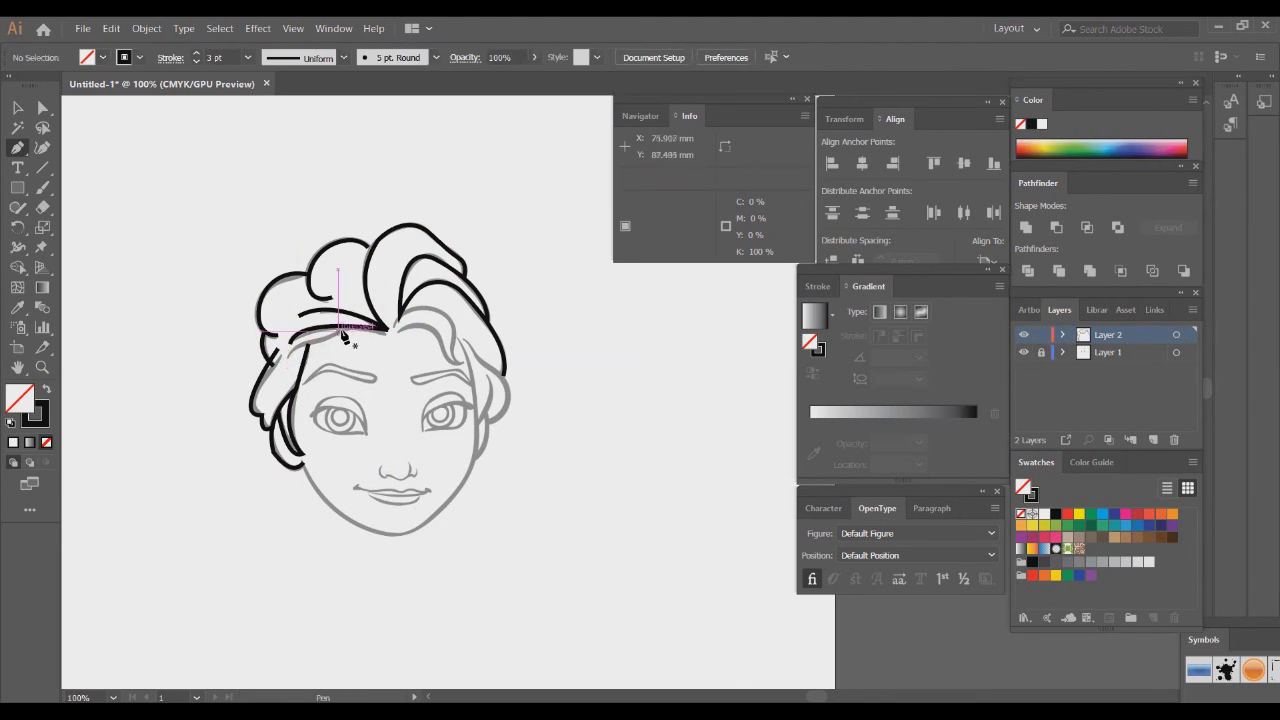
Trace the short curved strand branching off the underside of the left hairline
{"action": "left_click", "coordinate": [344, 330]}
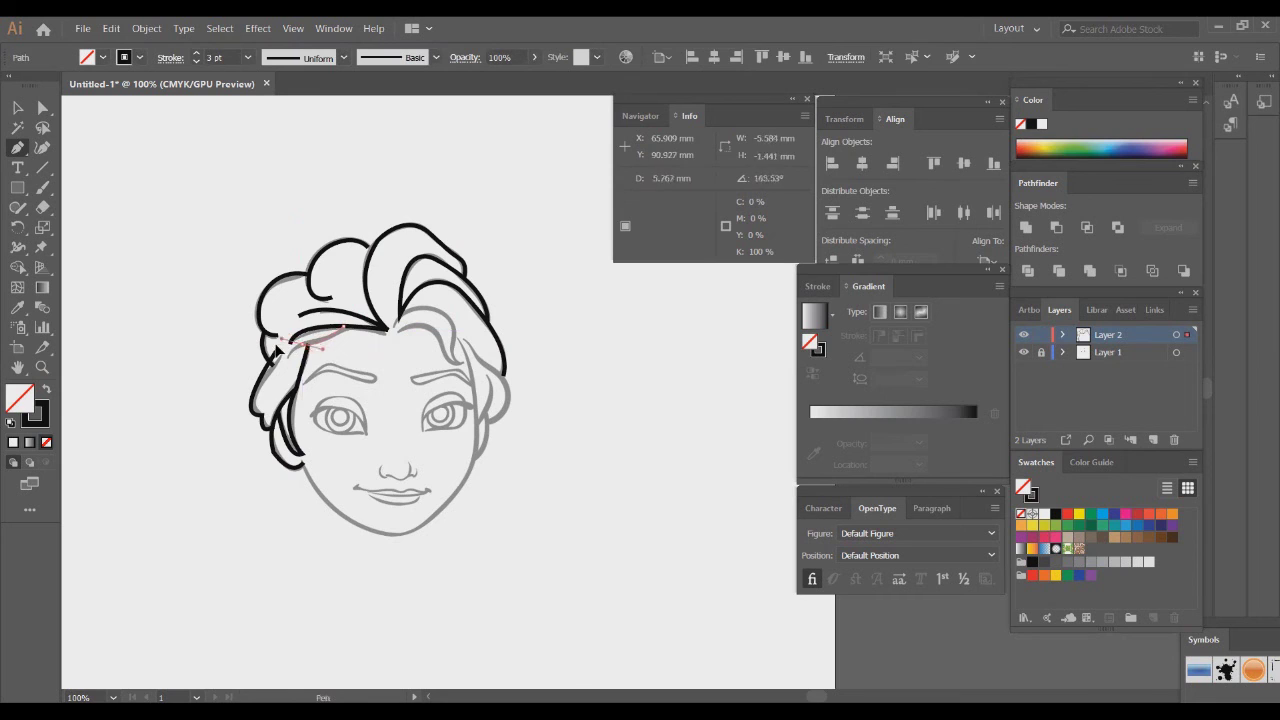
{"action": "left_click_drag", "start_coordinate": [301, 342], "coordinate": [298, 360]}
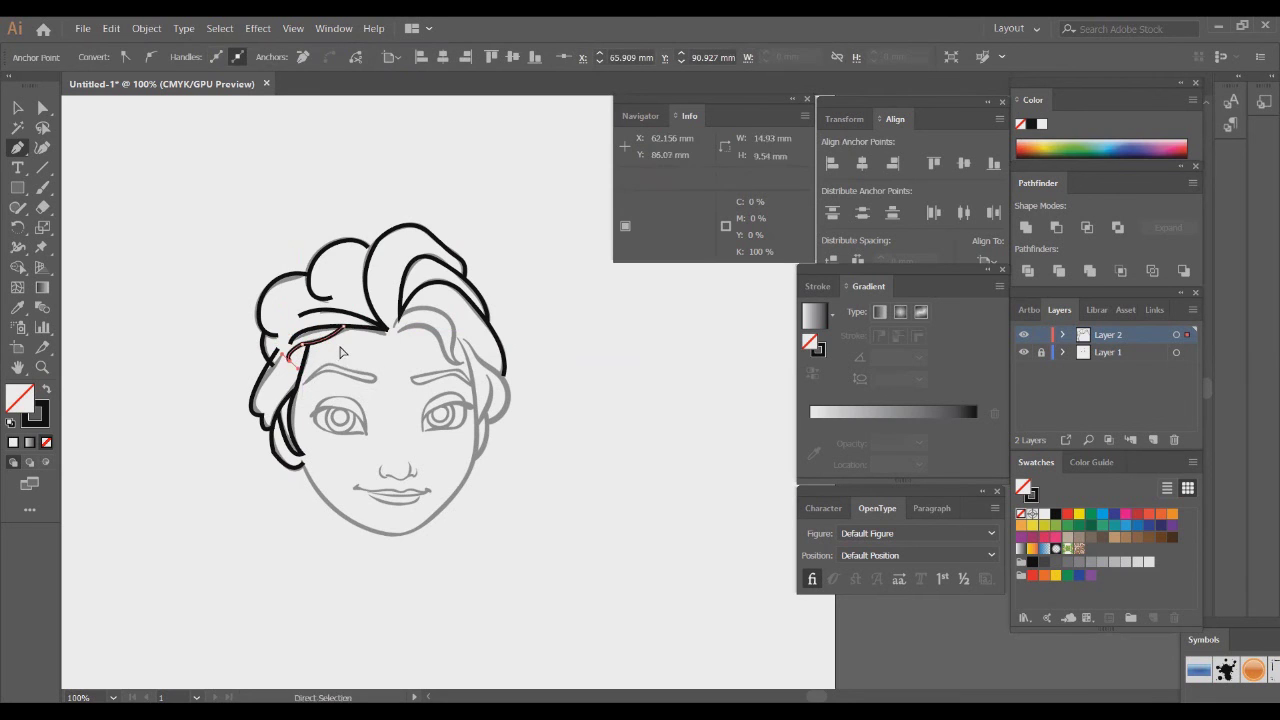
{"action": "key", "text": "Escape"}
Trace the upper edge of the fringe lock from the parting down to its tip above the right eyebrow
{"action": "left_click", "coordinate": [389, 331]}
{"action": "mouse_move", "coordinate": [453, 338]}
{"action": "left_mouse_down"}
{"action": "mouse_move", "coordinate": [481, 388]}
{"action": "mouse_move", "coordinate": [480, 358]}
{"action": "left_mouse_up"}
{"action": "left_click", "coordinate": [453, 333]}
{"action": "left_click", "coordinate": [496, 340], "text": "ctrl"}
Trace the lower edge of the fringe lock from its tip back toward the parting and deselect the path
{"action": "left_click", "coordinate": [466, 362]}
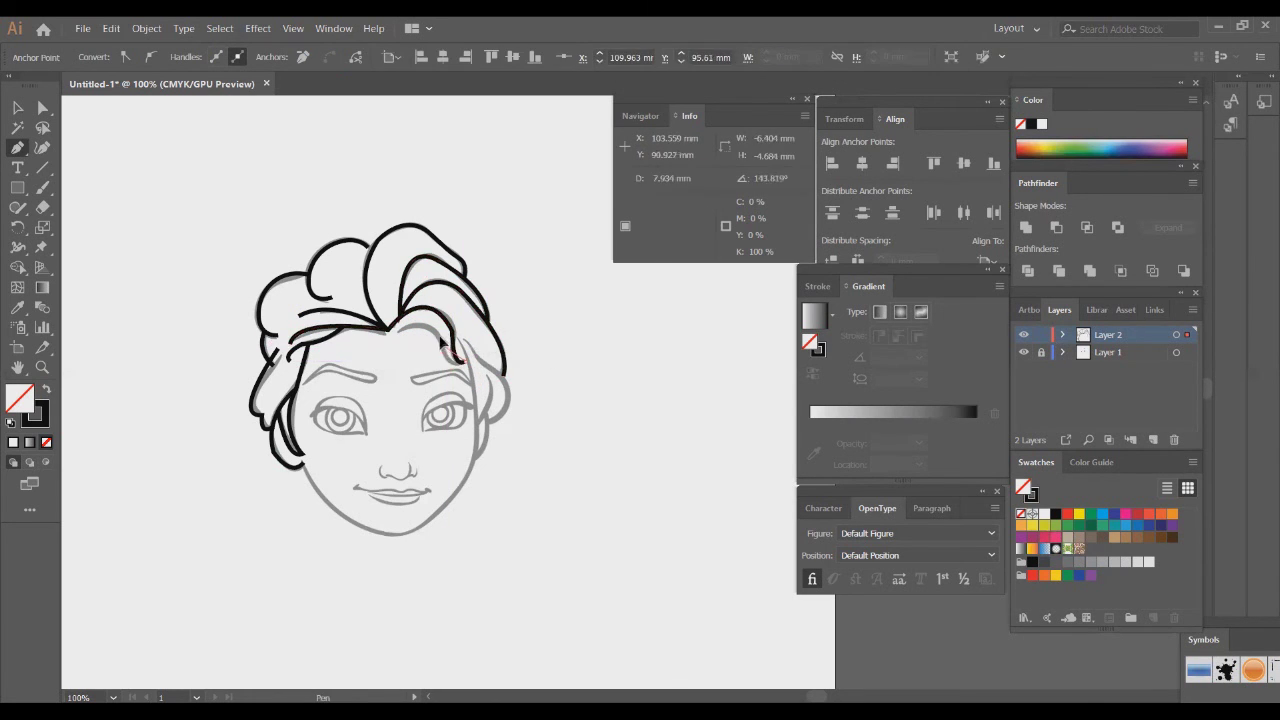
{"action": "key", "text": "ctrl+z"}
{"action": "left_click_drag", "start_coordinate": [352, 357], "coordinate": [352, 357]}
{"action": "left_click", "coordinate": [502, 360], "text": "ctrl"}
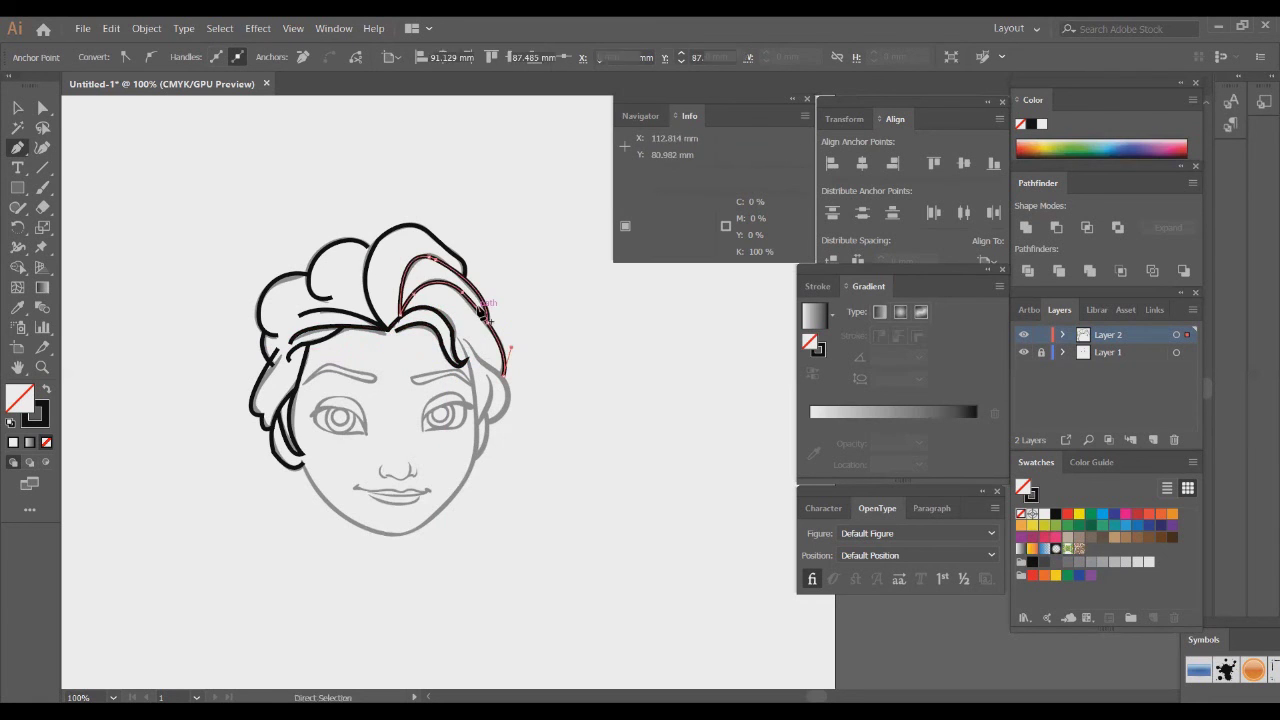
Round the angular bends along both edges of the fringe lock with Direct Selection
{"action": "scroll", "coordinate": [467, 330], "scroll_direction": "up", "scroll_amount": 2}
{"action": "key", "text": "a"}
{"action": "left_click", "coordinate": [492, 386]}
{"action": "left_click", "coordinate": [455, 398]}
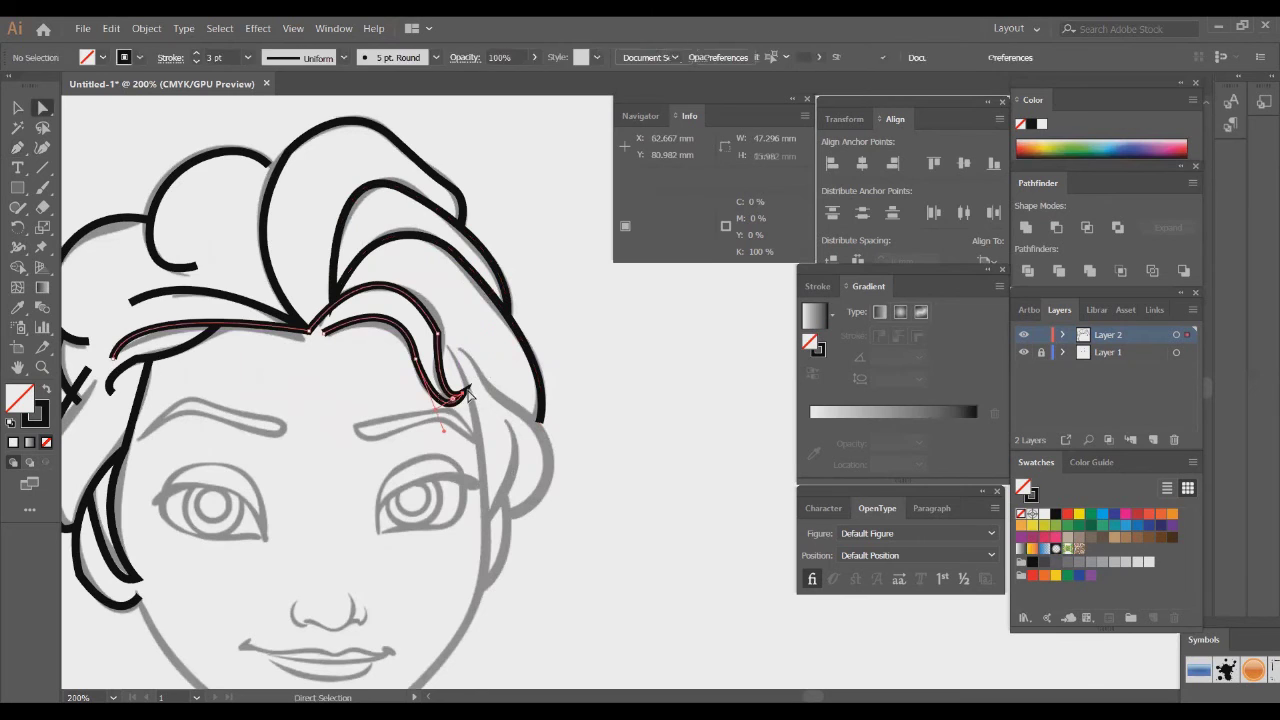
{"action": "left_click", "coordinate": [450, 329]}
{"action": "left_click", "coordinate": [438, 334]}
{"action": "left_click", "coordinate": [428, 339]}
{"action": "left_click", "coordinate": [453, 326]}
{"action": "left_click", "coordinate": [438, 334]}
{"action": "left_click_drag", "start_coordinate": [428, 339], "coordinate": [336, 416]}
{"action": "left_click", "coordinate": [403, 301]}
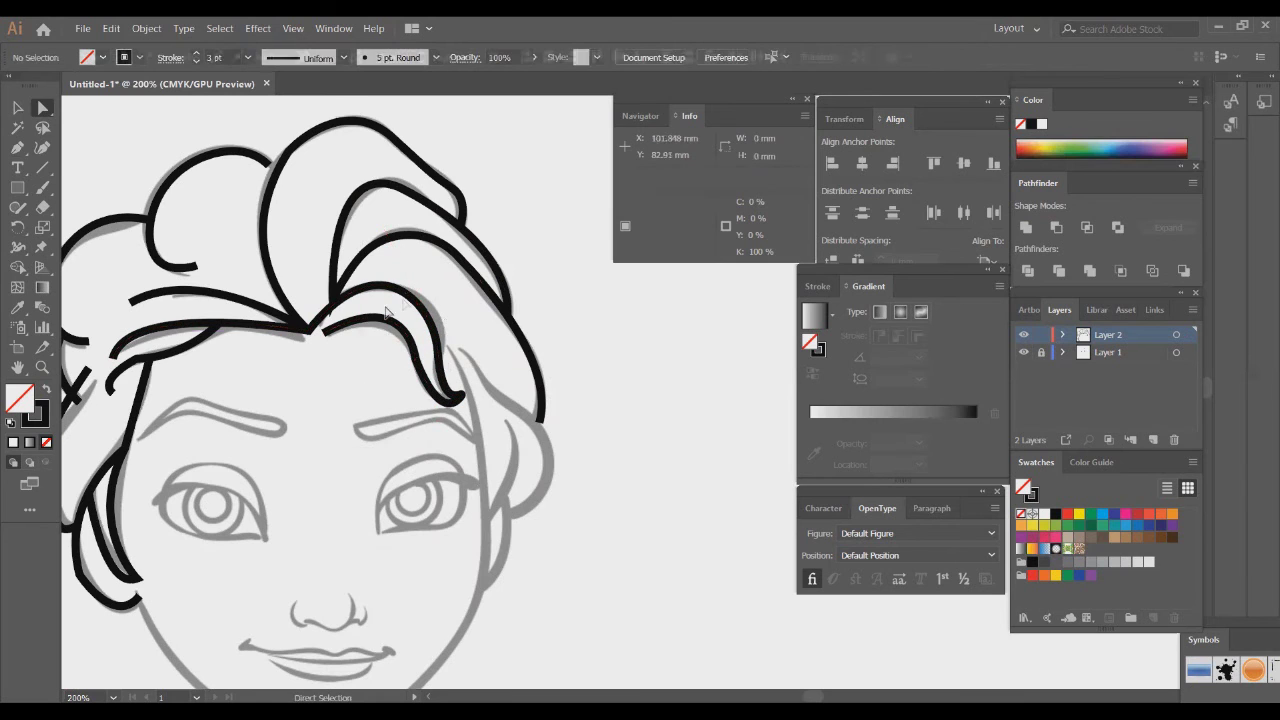
Adjust the inner strands' shared base anchor and move the upper-left curl's end anchor onto the top swoop's outline
{"action": "left_click", "coordinate": [335, 292]}
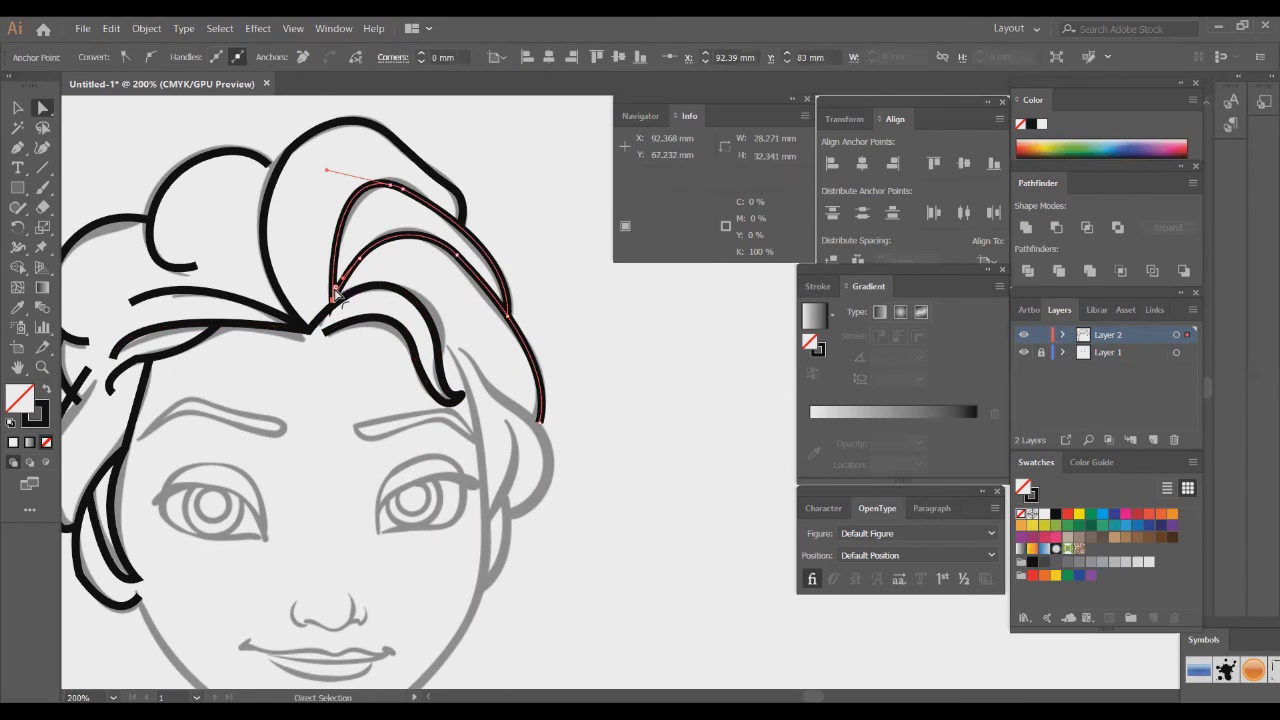
{"action": "left_click", "coordinate": [340, 300]}
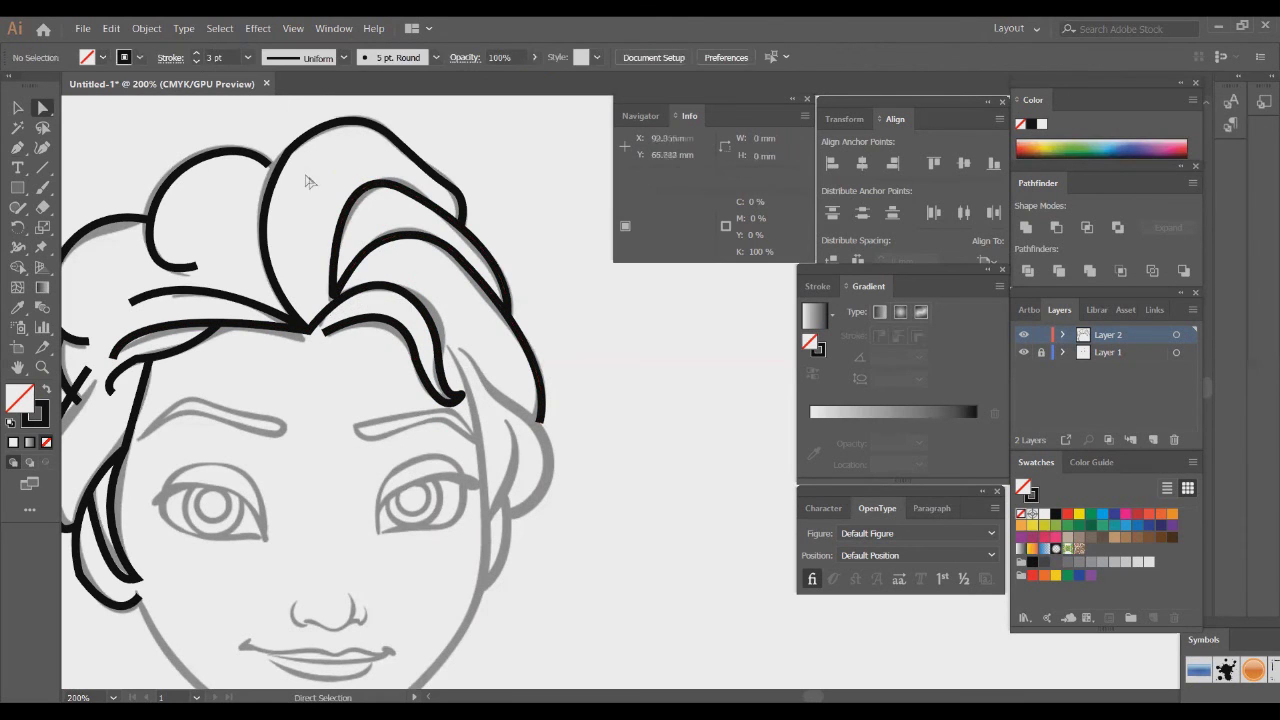
{"action": "left_click", "coordinate": [269, 168]}
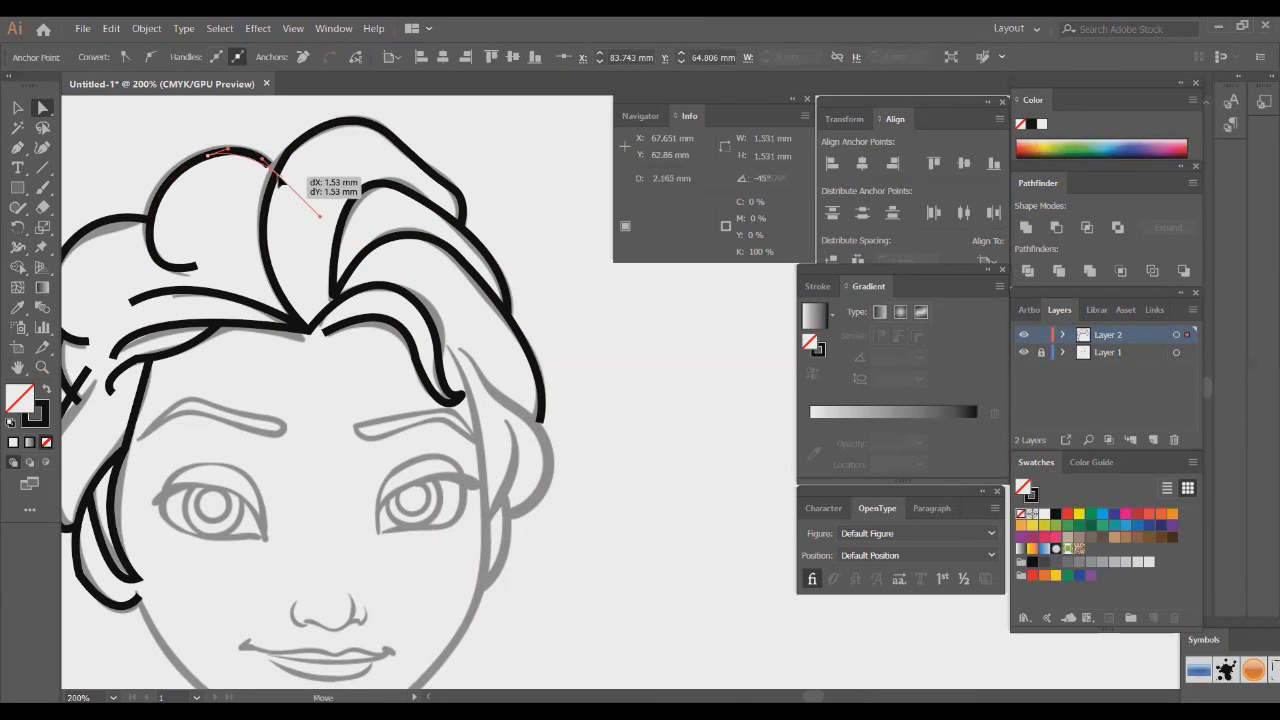
{"action": "left_click", "coordinate": [429, 200]}
Apply round caps and round joins to the strokes of all traced hair paths
{"action": "scroll", "coordinate": [429, 200], "scroll_direction": "down", "scroll_amount": 1}
{"action": "key", "text": "ctrl+a"}
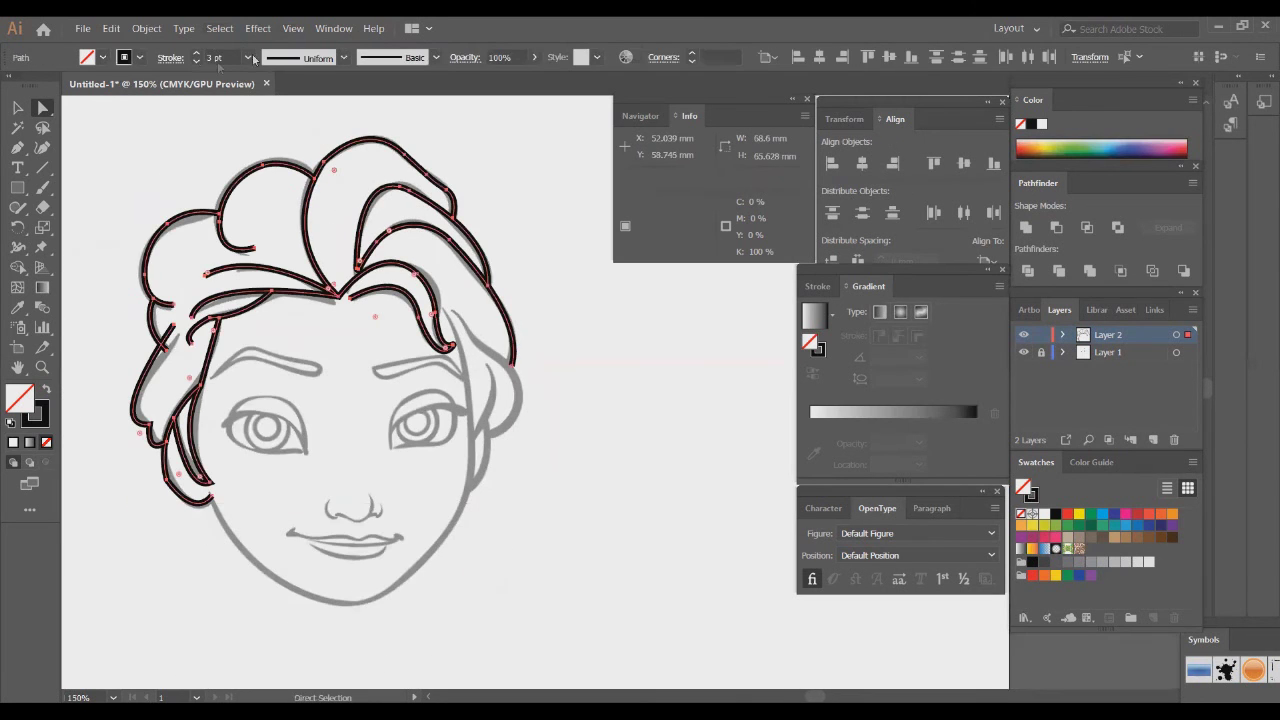
{"action": "left_click", "coordinate": [168, 58]}
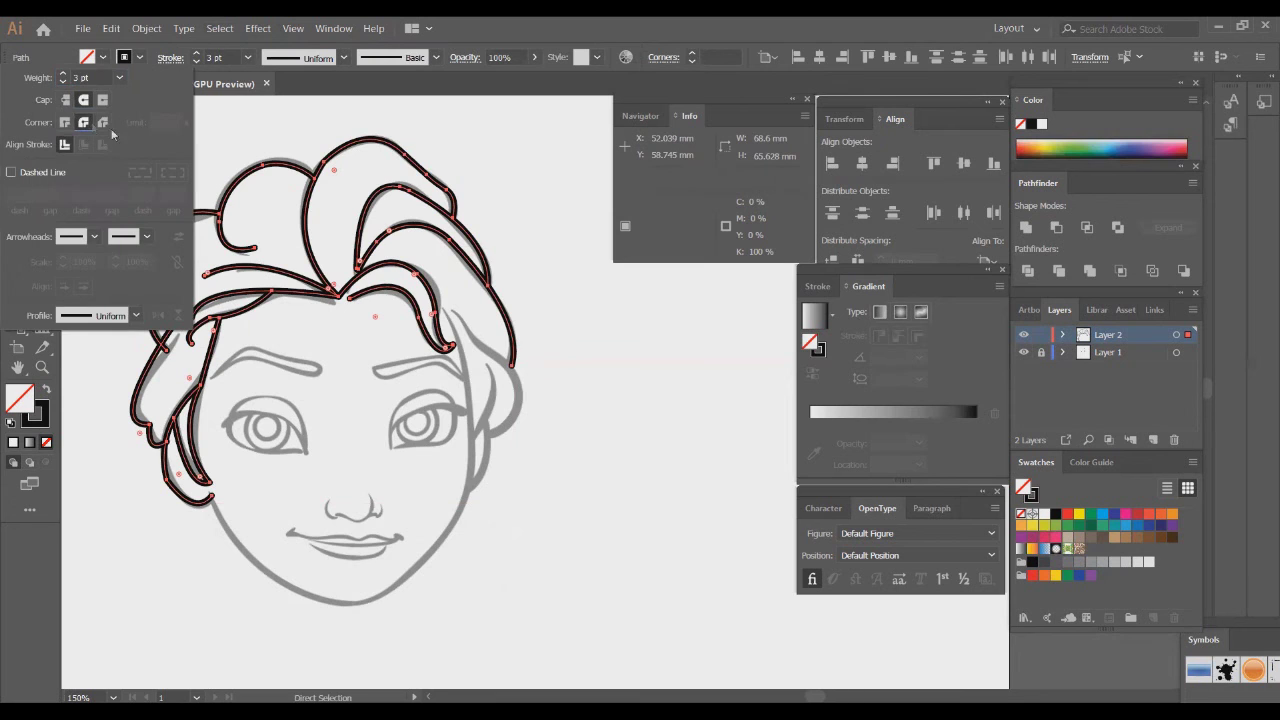
{"action": "left_click", "coordinate": [329, 412]}
Move the short left strand's lower end onto the side lock's outline and soften the corners near the lock's tip
{"action": "scroll", "coordinate": [161, 340], "scroll_direction": "up", "scroll_amount": 2}
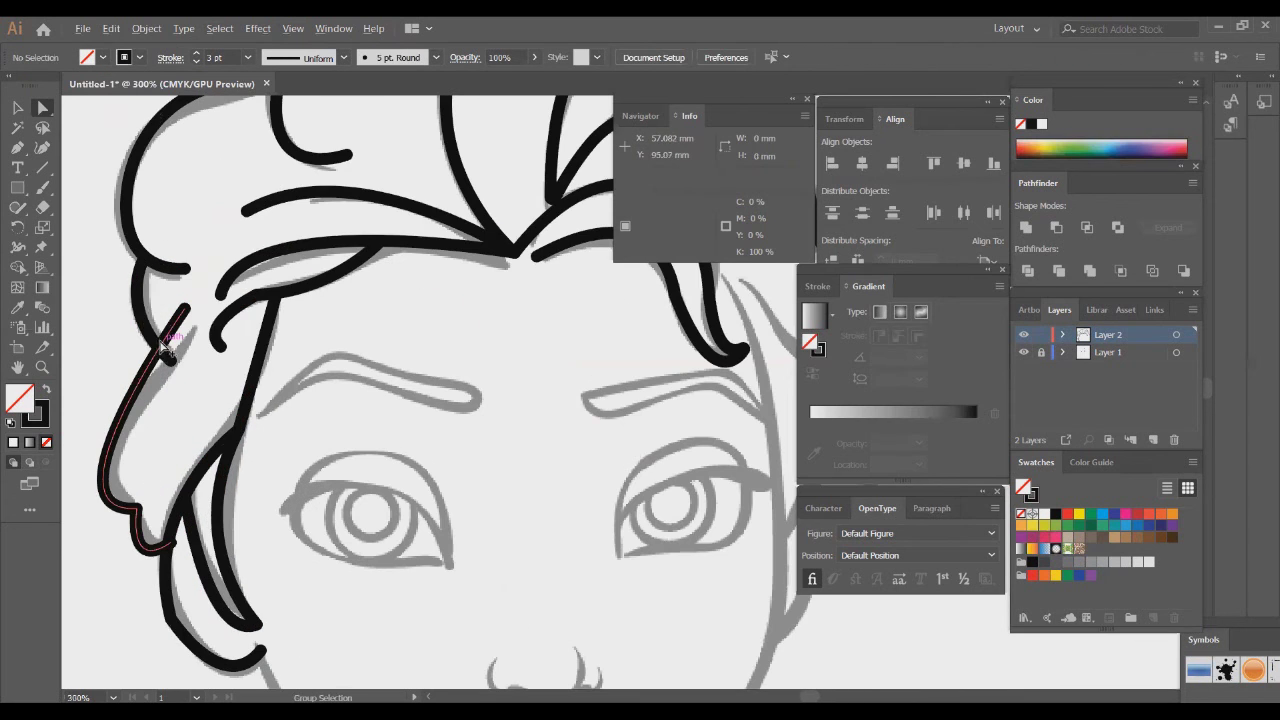
{"action": "left_click", "coordinate": [173, 365]}
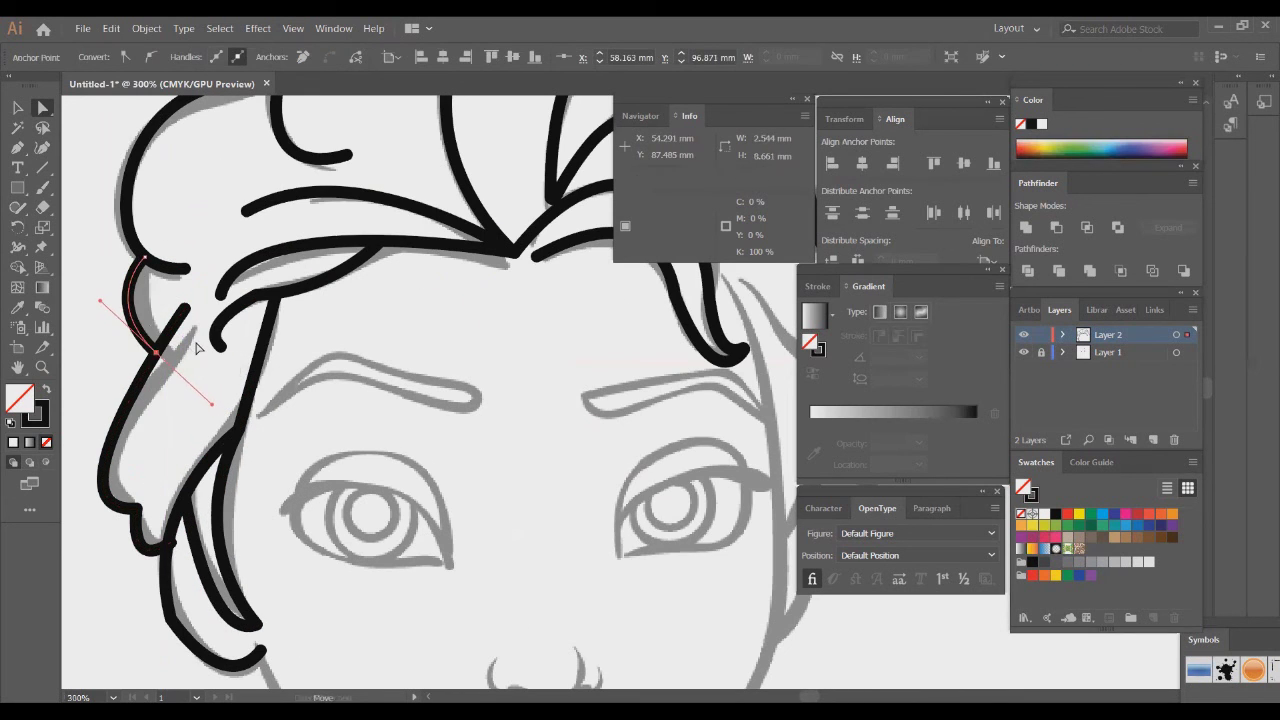
{"action": "left_click_drag", "start_coordinate": [137, 509], "coordinate": [132, 513]}
{"action": "left_click", "coordinate": [152, 485]}
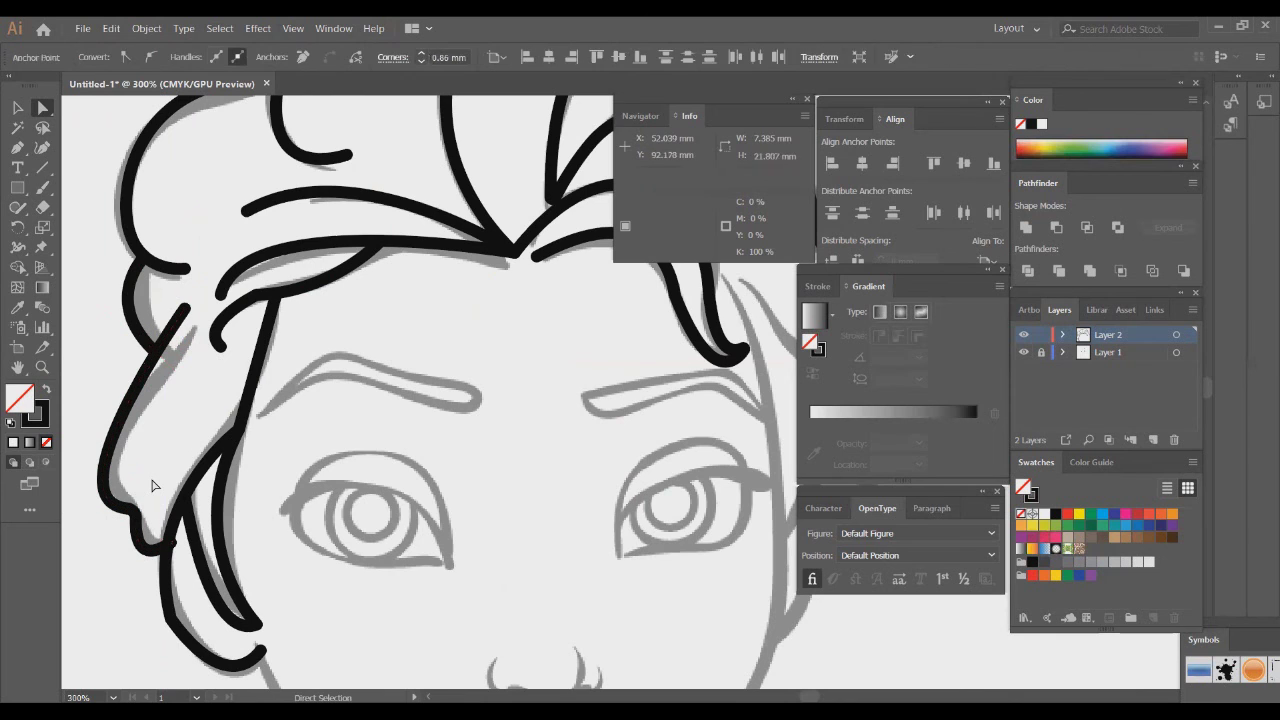
{"action": "left_click", "coordinate": [152, 486]}
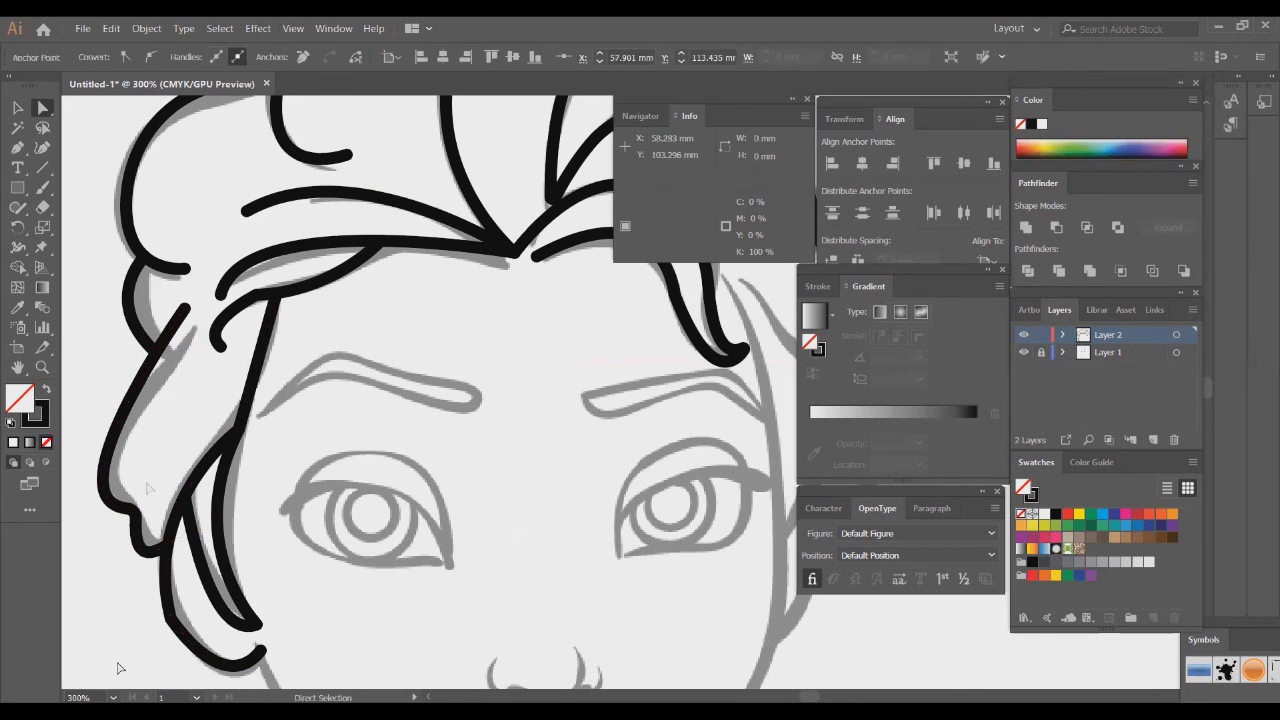
Round the lower corner of the lock beside the left cheek to a radius of about 9 mm
{"action": "left_click", "coordinate": [172, 618]}
{"action": "left_click", "coordinate": [181, 608]}
{"action": "left_click", "coordinate": [172, 618]}
{"action": "left_click_drag", "start_coordinate": [180, 612], "coordinate": [275, 583]}
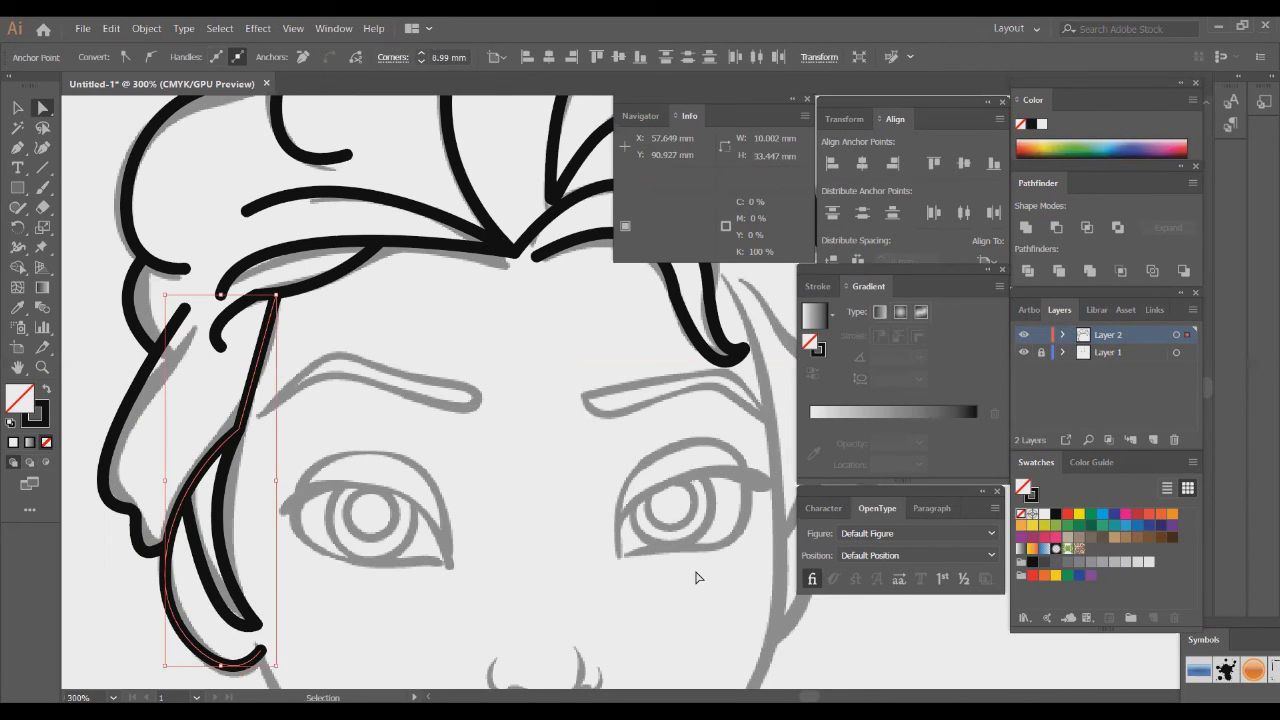
Move the end anchors of the hair strands at the parting so that they meet at a single point
{"action": "scroll", "coordinate": [694, 574], "scroll_direction": "up", "scroll_amount": 5}
{"action": "left_click", "coordinate": [505, 392]}
{"action": "left_click_drag", "start_coordinate": [505, 385], "coordinate": [484, 379]}
{"action": "left_click", "coordinate": [499, 419]}
{"action": "left_click", "coordinate": [483, 377]}
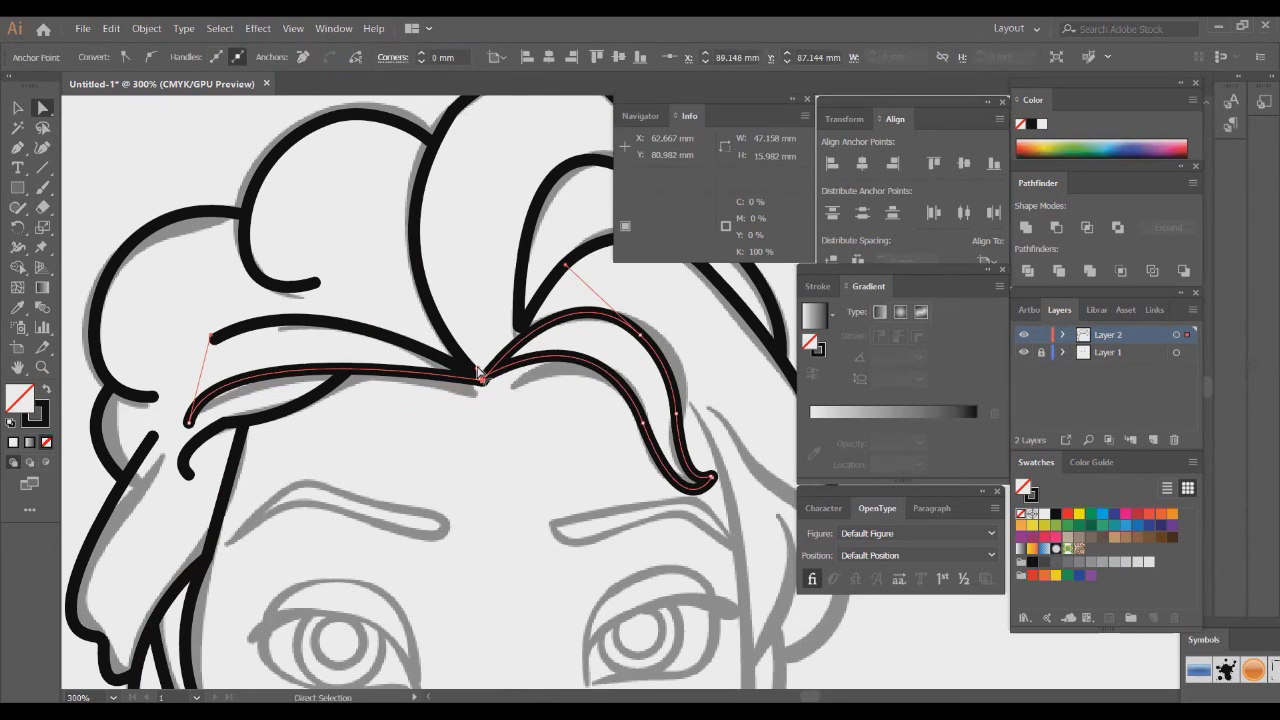
{"action": "left_click", "coordinate": [560, 447]}
{"action": "left_click", "coordinate": [480, 379]}
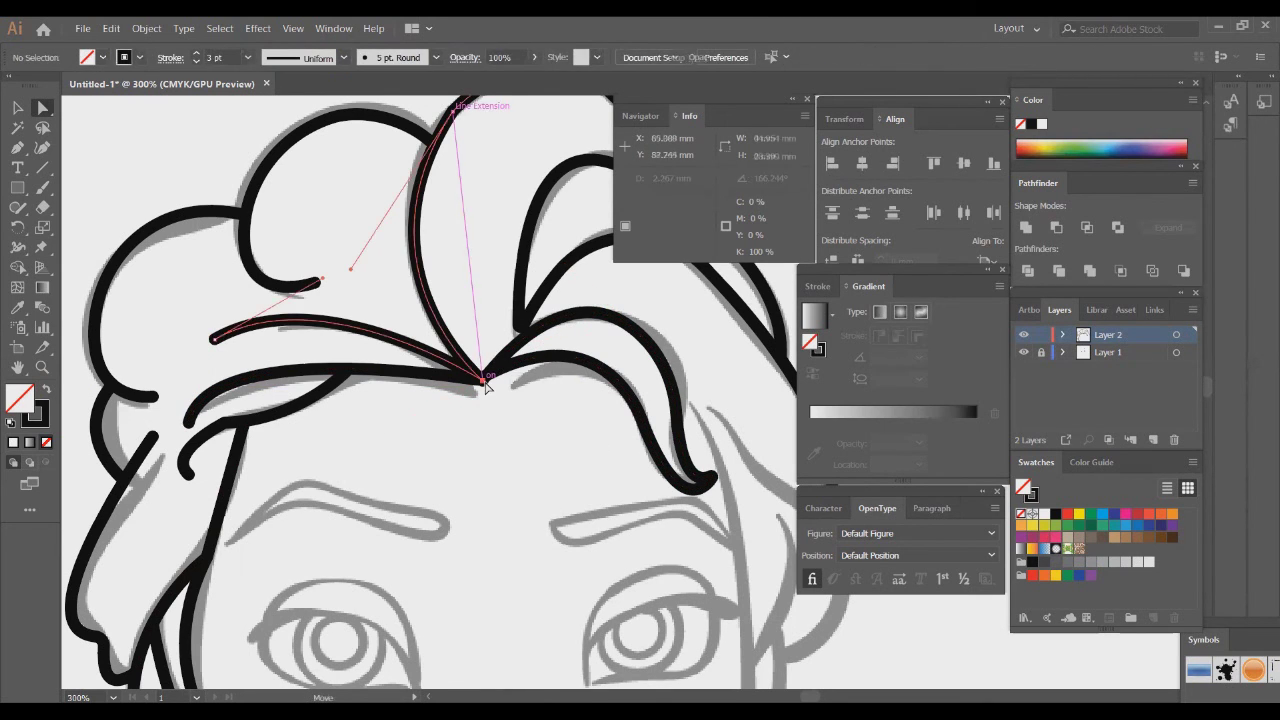
Nudge the remaining strand's end anchor at the forehead parting onto the point where the neighbouring strands meet
{"action": "left_click_drag", "start_coordinate": [472, 375], "coordinate": [479, 382]}
{"action": "left_click", "coordinate": [463, 384]}
{"action": "left_click", "coordinate": [473, 374]}
{"action": "left_click", "coordinate": [507, 400]}
Trace the bulging outer hair lock beside the right temple with the Pen tool, from its upper end to its lower tip
{"action": "scroll", "coordinate": [529, 453], "scroll_direction": "down", "scroll_amount": 1}
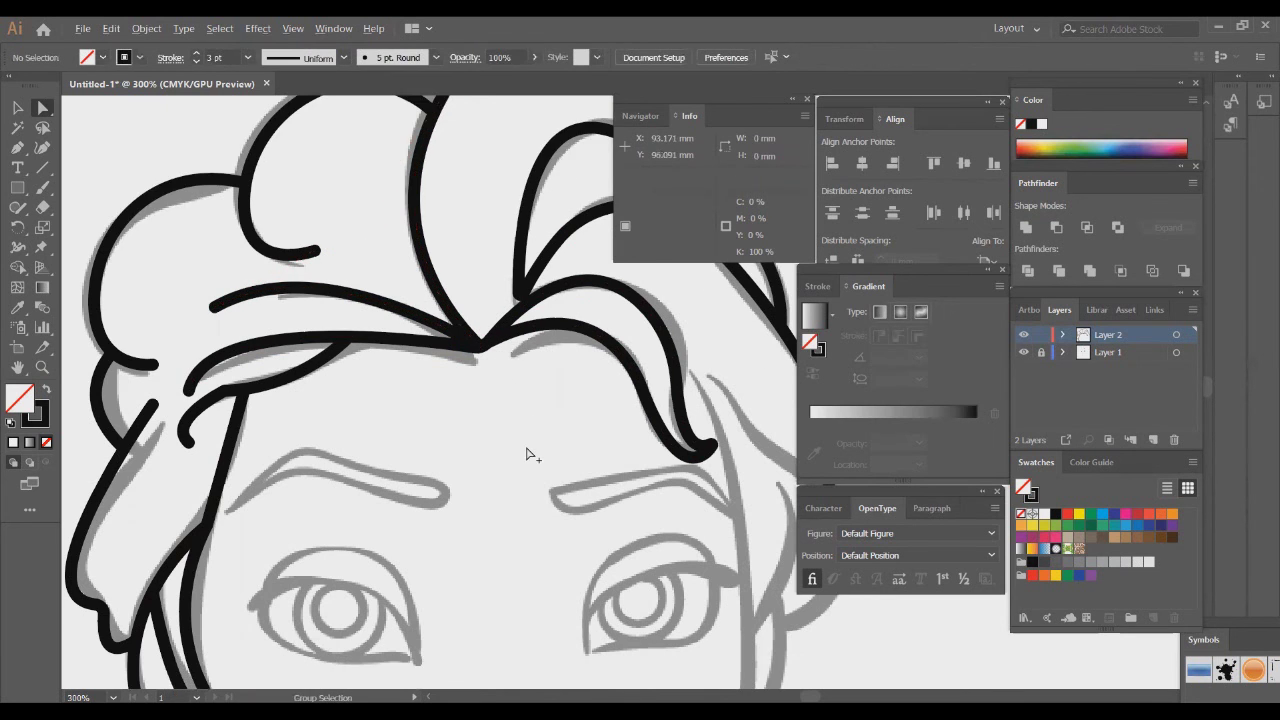
{"action": "scroll", "coordinate": [529, 453], "scroll_direction": "down", "scroll_amount": 1}
{"action": "scroll", "coordinate": [528, 453], "scroll_direction": "down", "scroll_amount": 1}
{"action": "scroll", "coordinate": [528, 453], "scroll_direction": "right", "scroll_amount": 3}
{"action": "key", "text": "p"}
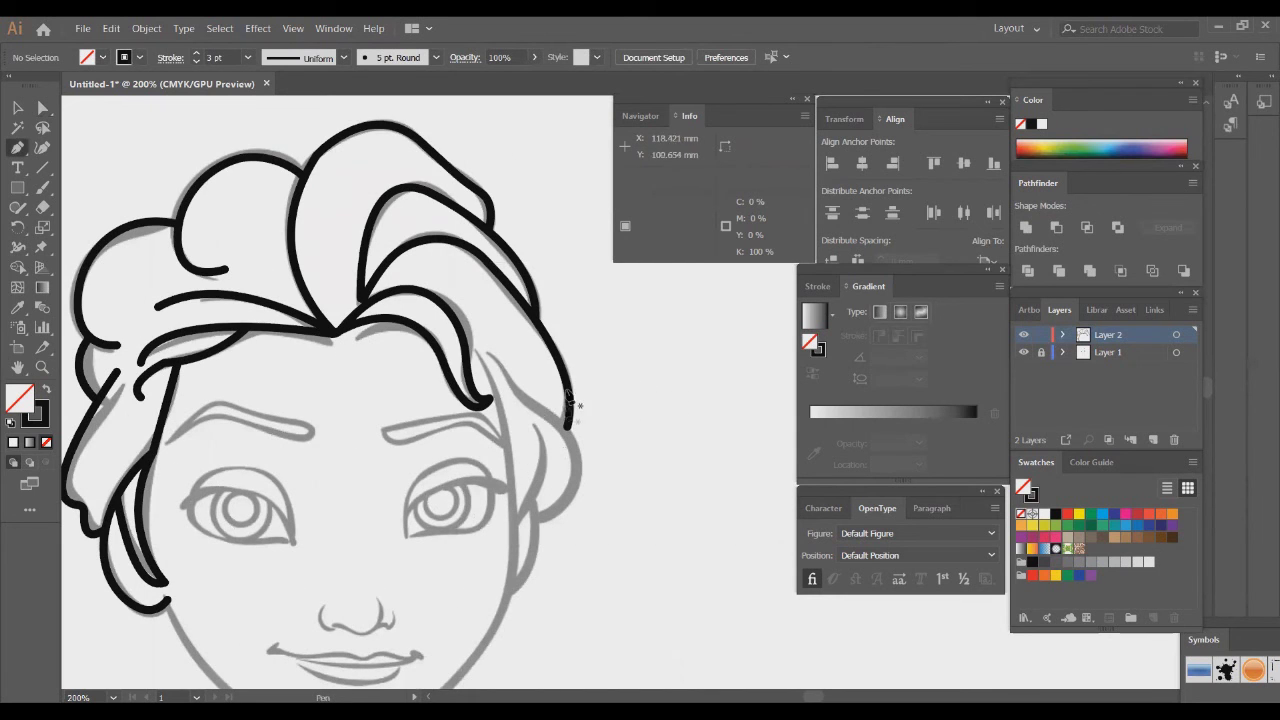
{"action": "left_click", "coordinate": [484, 348]}
{"action": "left_click_drag", "start_coordinate": [518, 400], "coordinate": [520, 410]}
{"action": "left_click", "coordinate": [518, 399]}
{"action": "mouse_move", "coordinate": [570, 478]}
{"action": "left_mouse_down"}
{"action": "mouse_move", "coordinate": [562, 528]}
{"action": "mouse_move", "coordinate": [541, 538]}
{"action": "mouse_move", "coordinate": [501, 515]}
{"action": "left_mouse_up"}
{"action": "left_click", "coordinate": [570, 478]}
{"action": "key", "text": "a"}
{"action": "left_click", "coordinate": [565, 482]}
{"action": "left_click", "coordinate": [568, 480]}
{"action": "left_click", "coordinate": [577, 478], "text": "ctrl"}
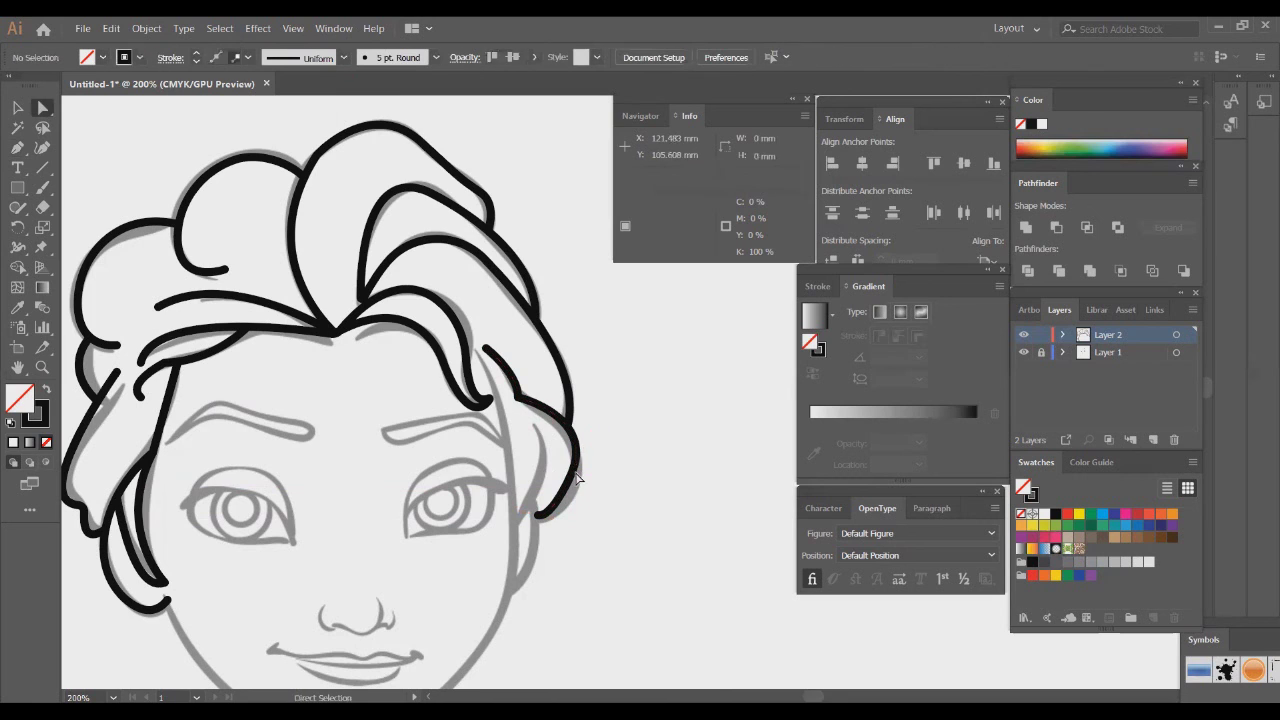
Trace the inner curl inside the right outer lock and the small lock below it that ends at the cheek
{"action": "left_click", "coordinate": [528, 424]}
{"action": "scroll", "coordinate": [528, 424], "scroll_direction": "down", "scroll_amount": 2}
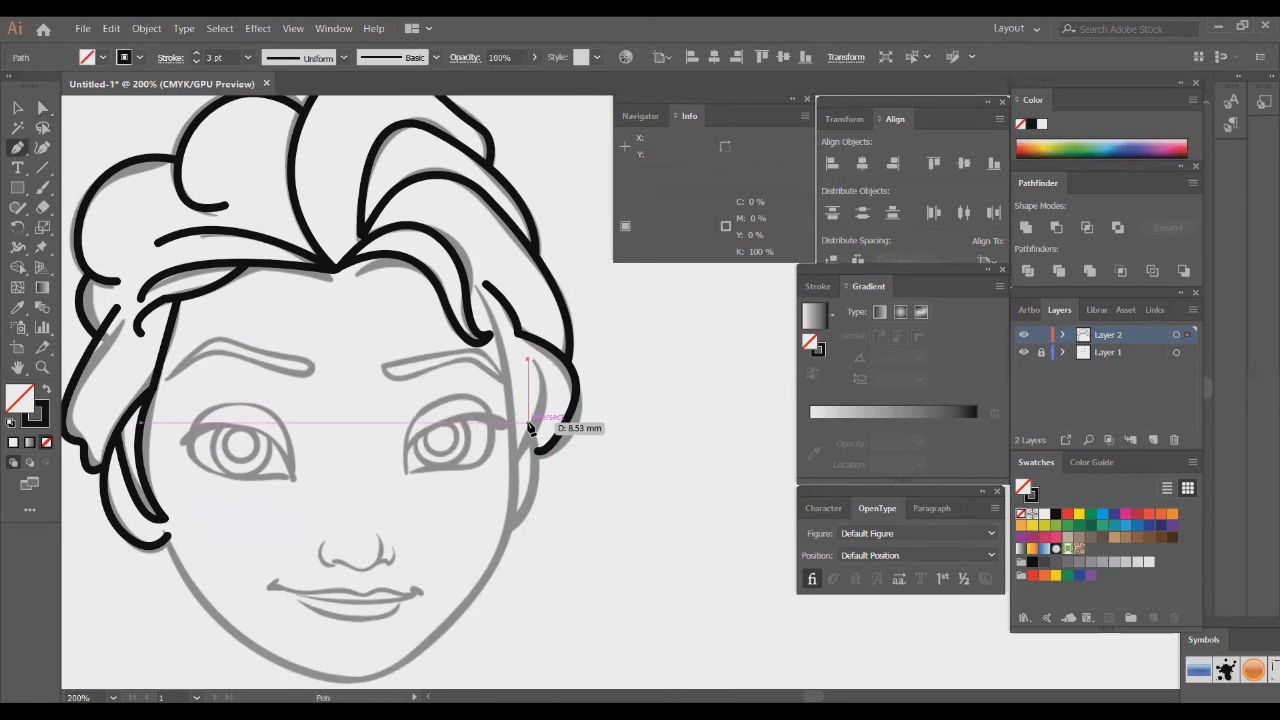
{"action": "left_click_drag", "start_coordinate": [508, 466], "coordinate": [443, 540]}
{"action": "left_click", "coordinate": [606, 444], "text": "ctrl"}
{"action": "scroll", "coordinate": [537, 455], "scroll_direction": "down", "scroll_amount": 1}
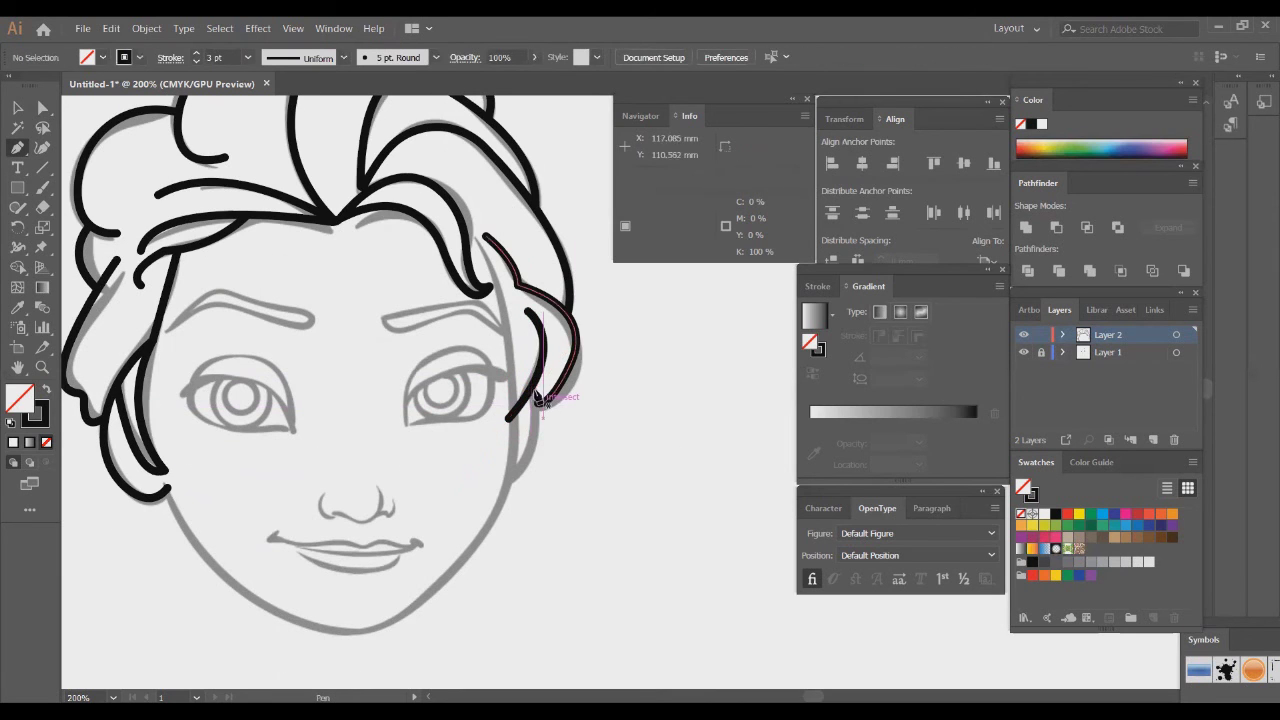
{"action": "left_click", "coordinate": [531, 395]}
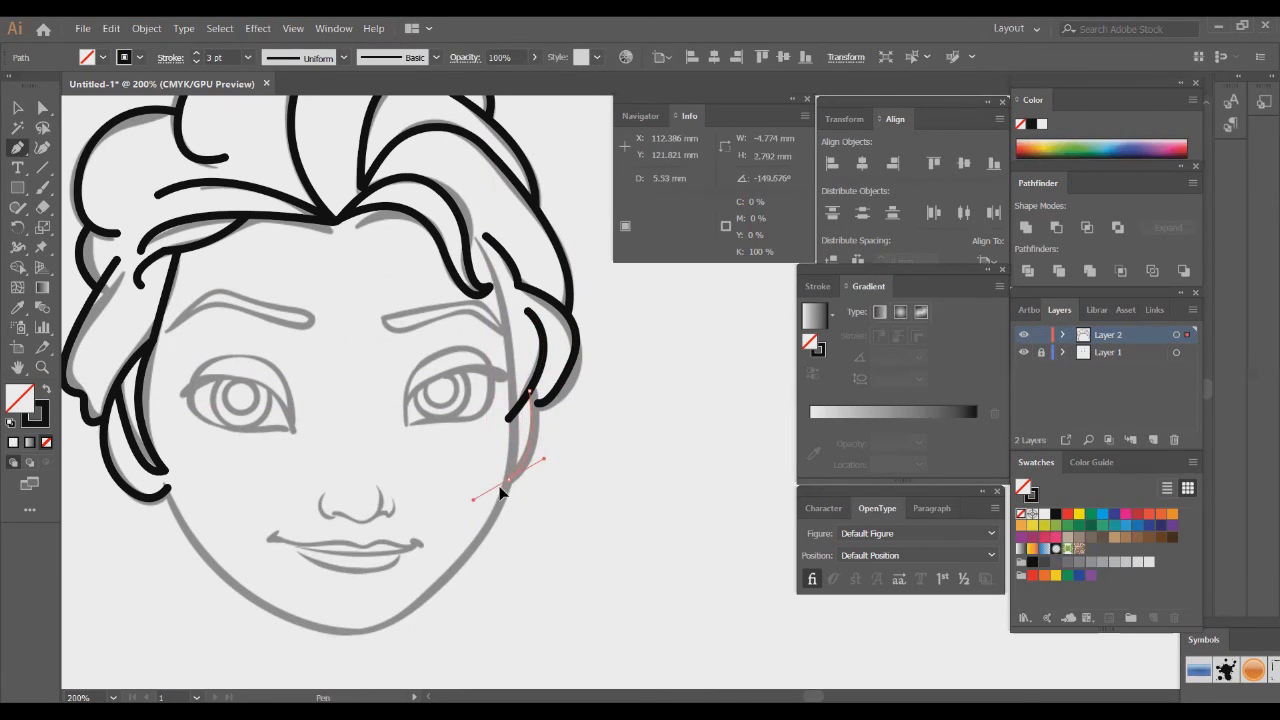
{"action": "left_click", "coordinate": [565, 468], "text": "ctrl"}
Trace the right edge of the face with the Pen tool from the forelock past the cheek to the chin
{"action": "left_click", "coordinate": [465, 236]}
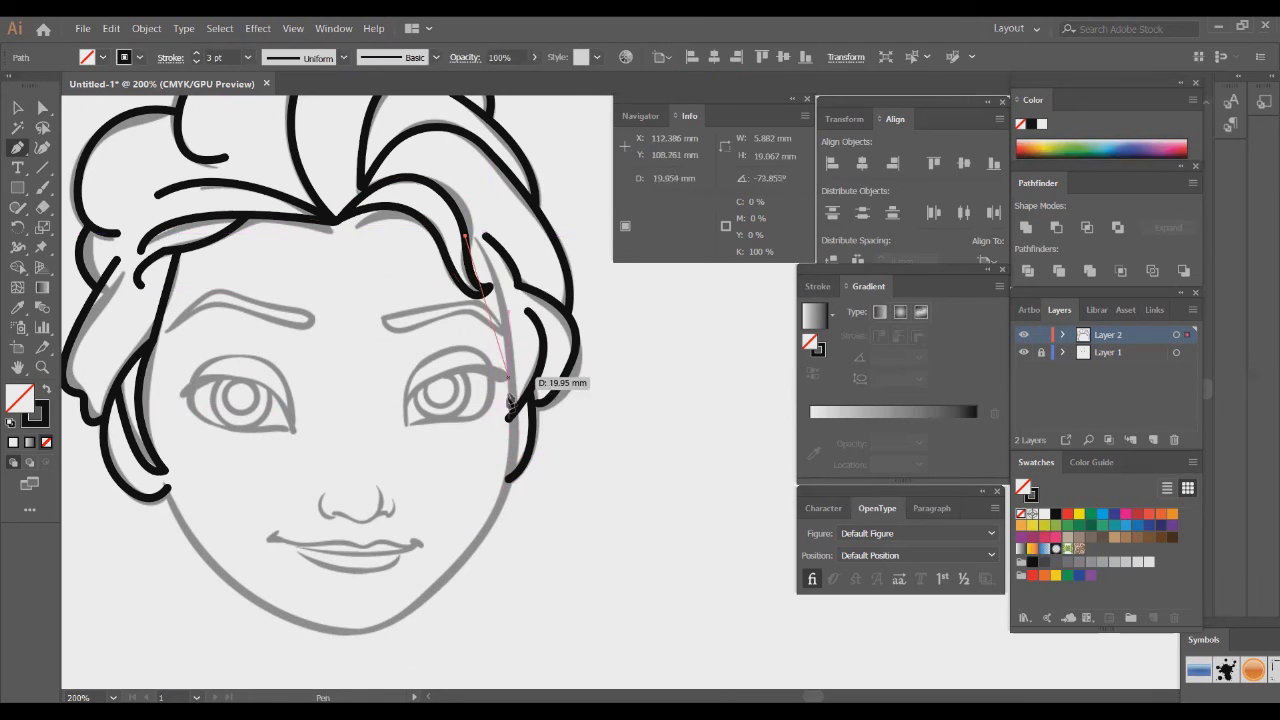
{"action": "left_click_drag", "start_coordinate": [512, 418], "coordinate": [443, 492]}
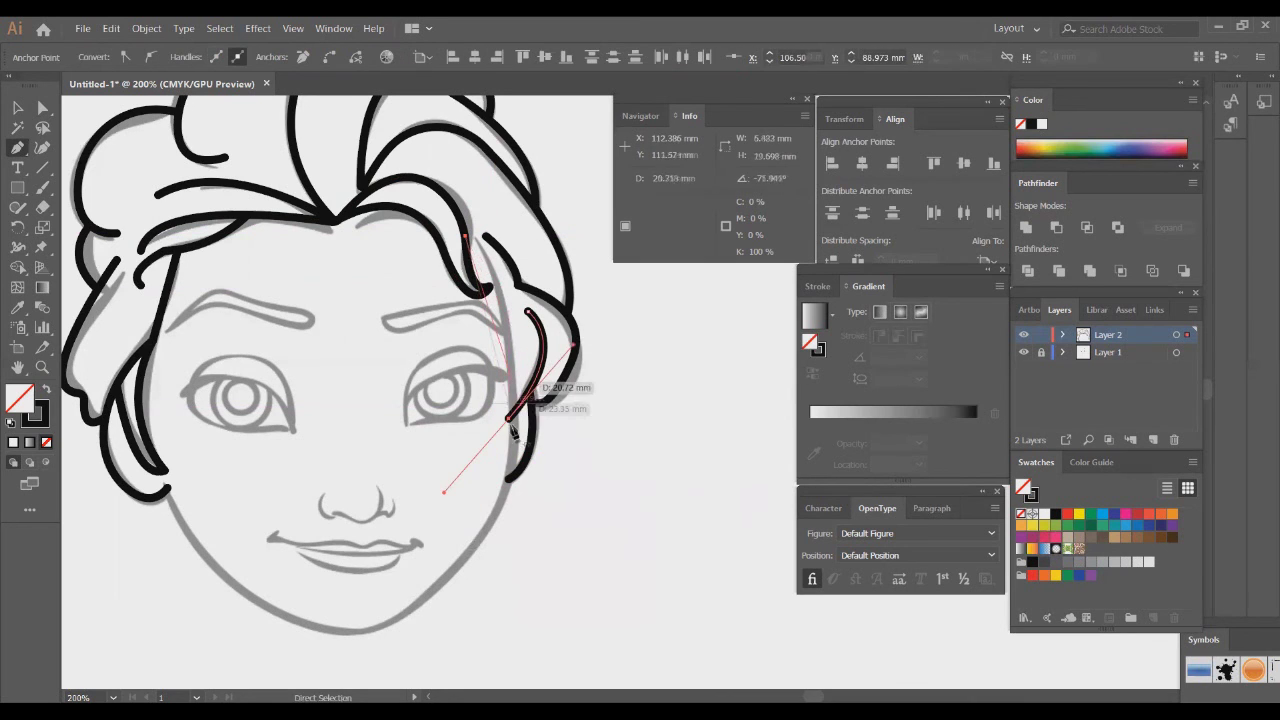
{"action": "left_click", "coordinate": [511, 418]}
{"action": "left_click_drag", "start_coordinate": [488, 615], "coordinate": [496, 618]}
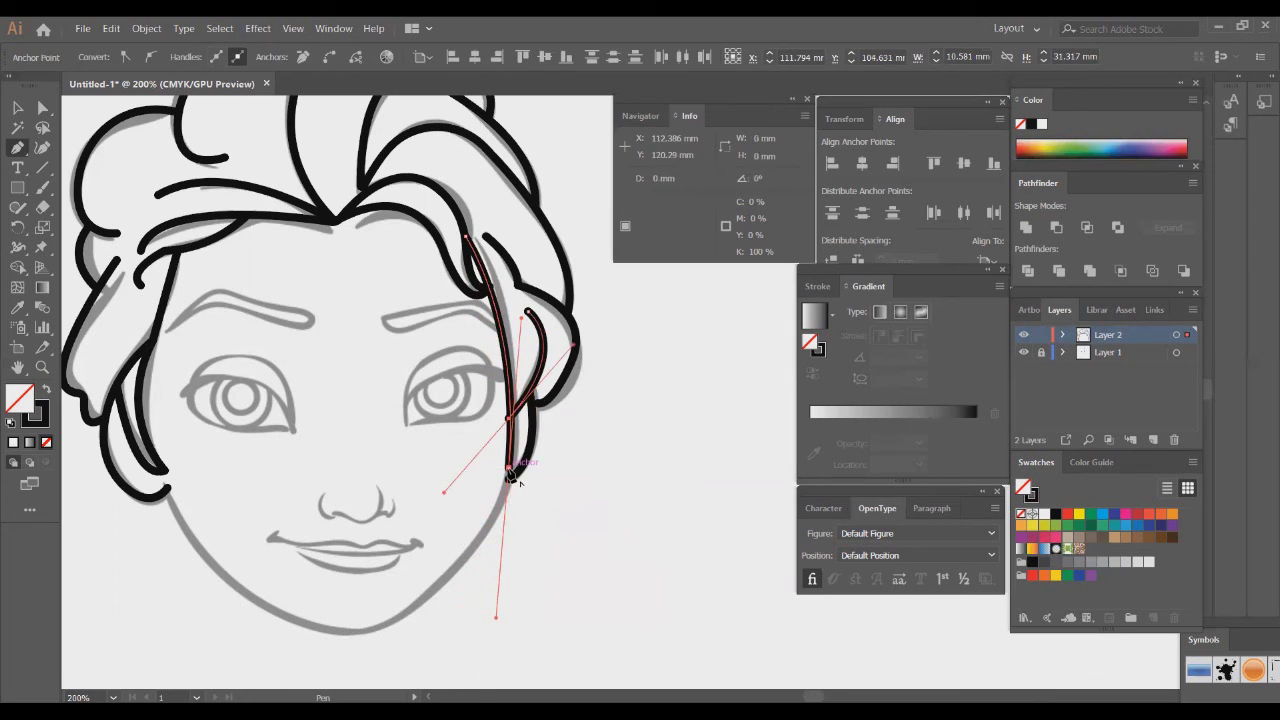
{"action": "scroll", "coordinate": [511, 478], "scroll_direction": "down", "scroll_amount": 3}
{"action": "left_click_drag", "start_coordinate": [355, 490], "coordinate": [255, 492]}
{"action": "left_click", "coordinate": [353, 490]}
Continue the jawline from the chin up to the lower left hair lock and align its end with the lock's tip
{"action": "left_click_drag", "start_coordinate": [168, 343], "coordinate": [176, 282]}
{"action": "key", "text": "ctrl+z"}
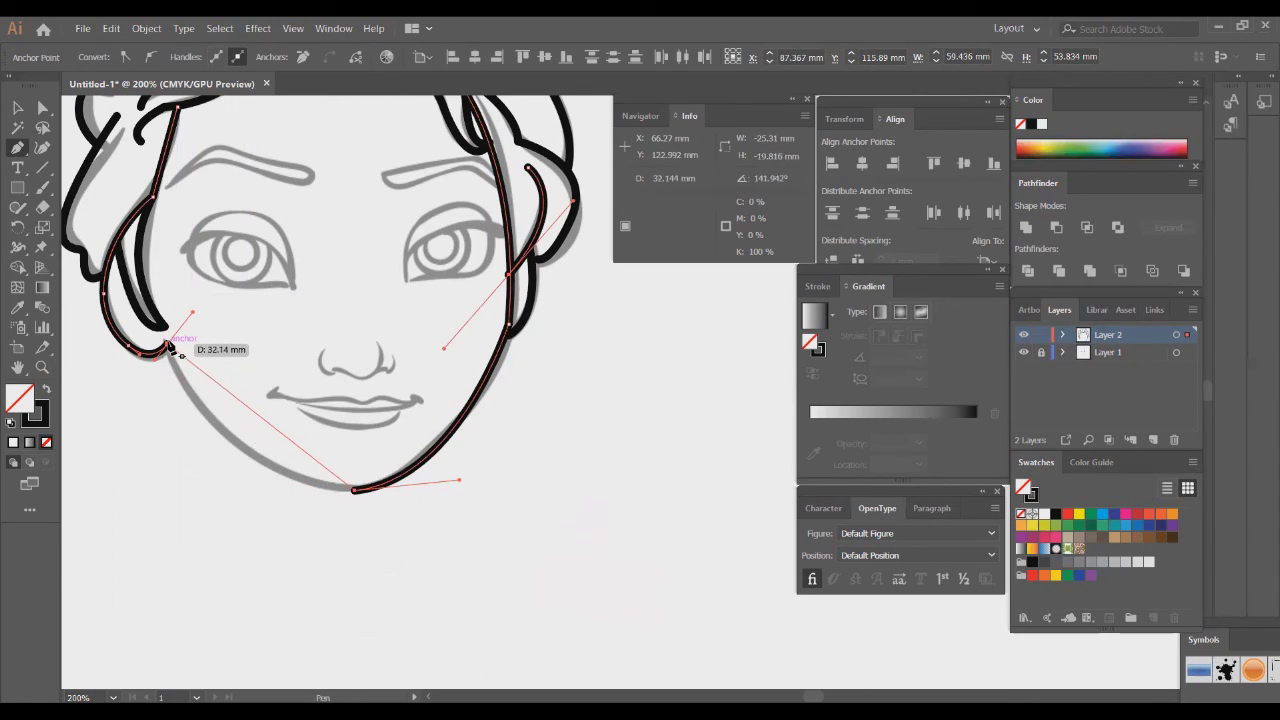
{"action": "mouse_move", "coordinate": [170, 354]}
{"action": "left_mouse_down"}
{"action": "mouse_move", "coordinate": [136, 287]}
{"action": "mouse_move", "coordinate": [136, 238]}
{"action": "left_mouse_up"}
{"action": "key", "text": "a"}
{"action": "left_click", "coordinate": [207, 393]}
{"action": "mouse_move", "coordinate": [169, 350]}
{"action": "left_mouse_down"}
{"action": "mouse_move", "coordinate": [180, 345]}
{"action": "mouse_move", "coordinate": [172, 357]}
{"action": "left_mouse_up"}
{"action": "left_click", "coordinate": [191, 352]}
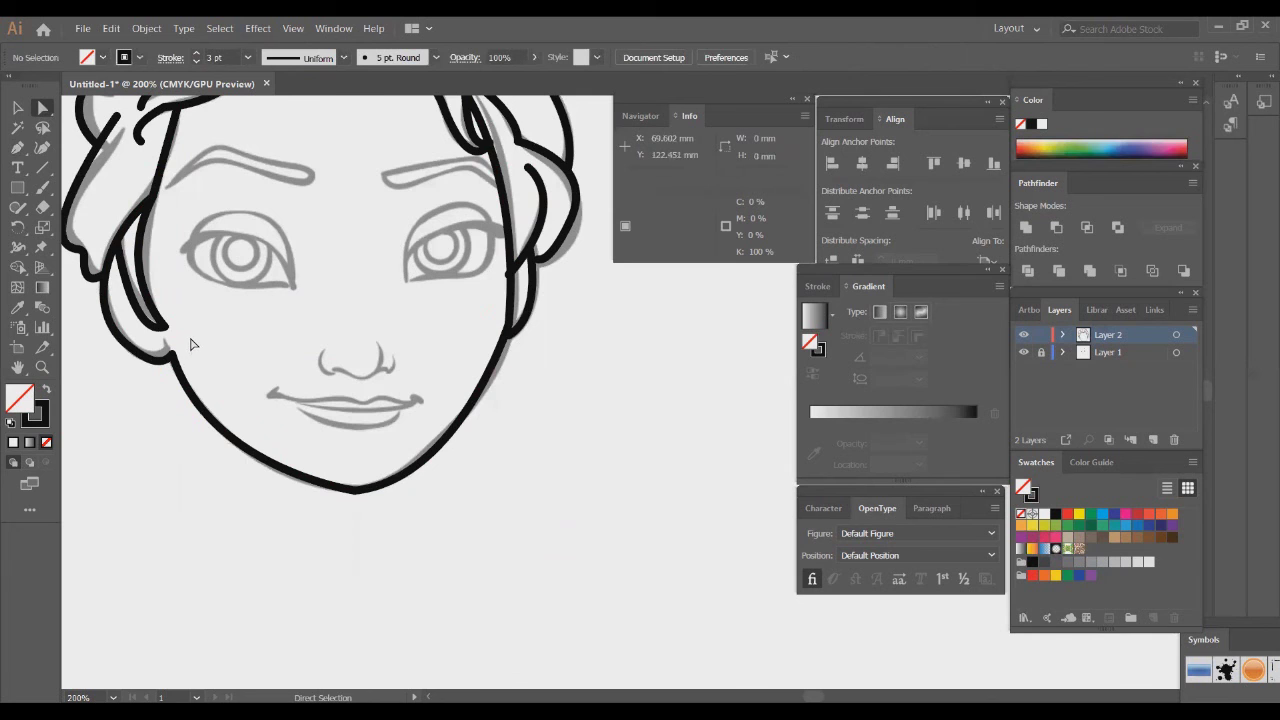
Hide the sketch layer to review the traced hair and face outline alone, and show the layer again
{"action": "scroll", "coordinate": [193, 345], "scroll_direction": "up", "scroll_amount": 3}
{"action": "scroll", "coordinate": [197, 338], "scroll_direction": "up", "scroll_amount": 2}
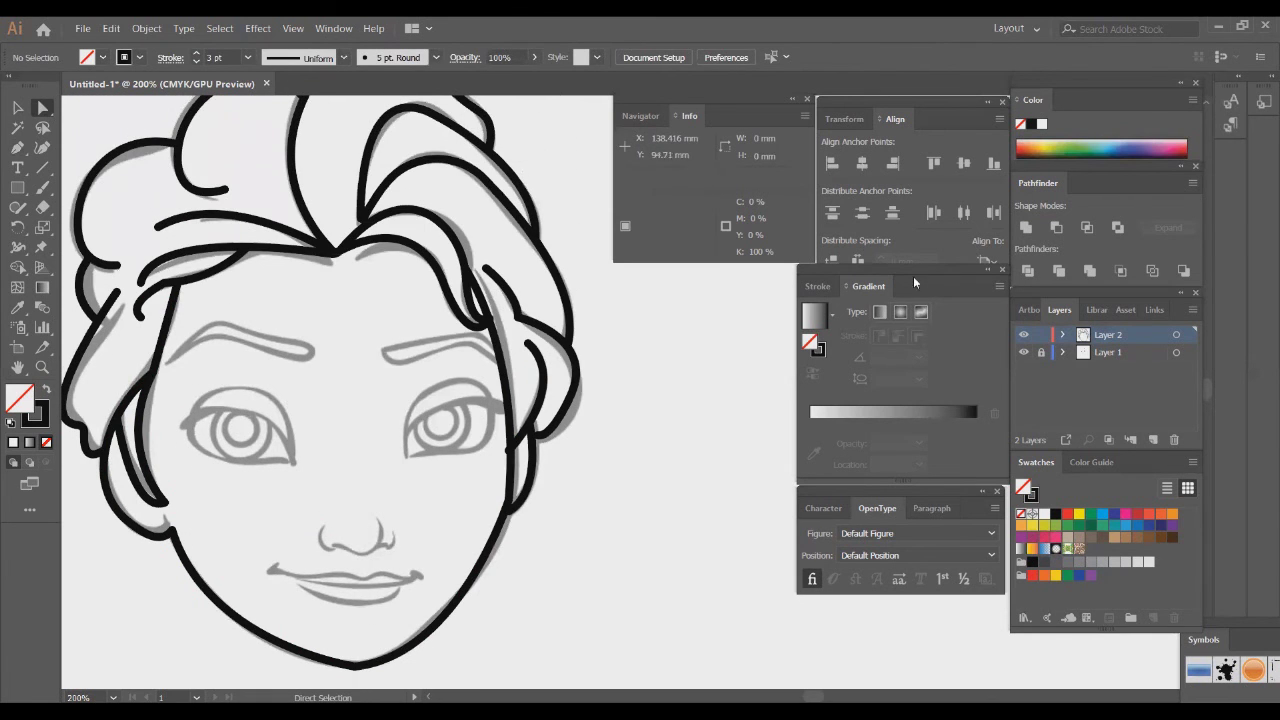
{"action": "left_click", "coordinate": [1023, 353]}
{"action": "scroll", "coordinate": [562, 397], "scroll_direction": "down", "scroll_amount": 1}
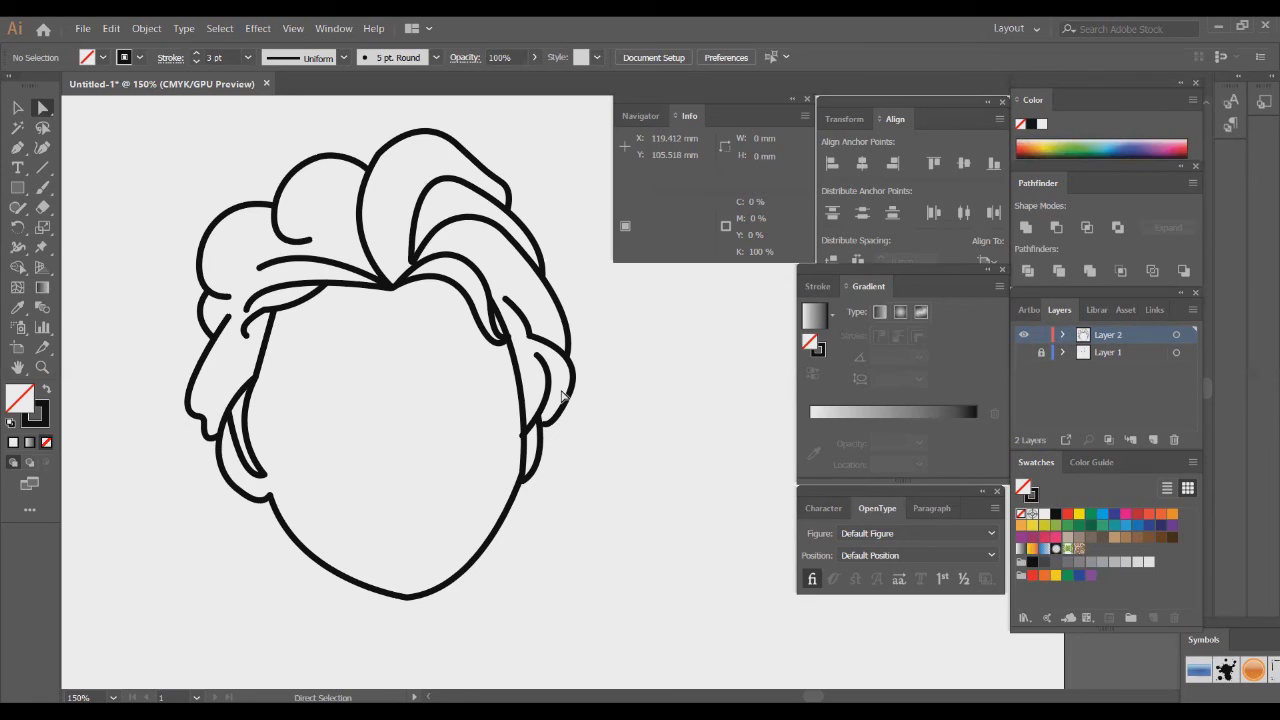
{"action": "scroll", "coordinate": [423, 437], "scroll_direction": "down", "scroll_amount": 3}
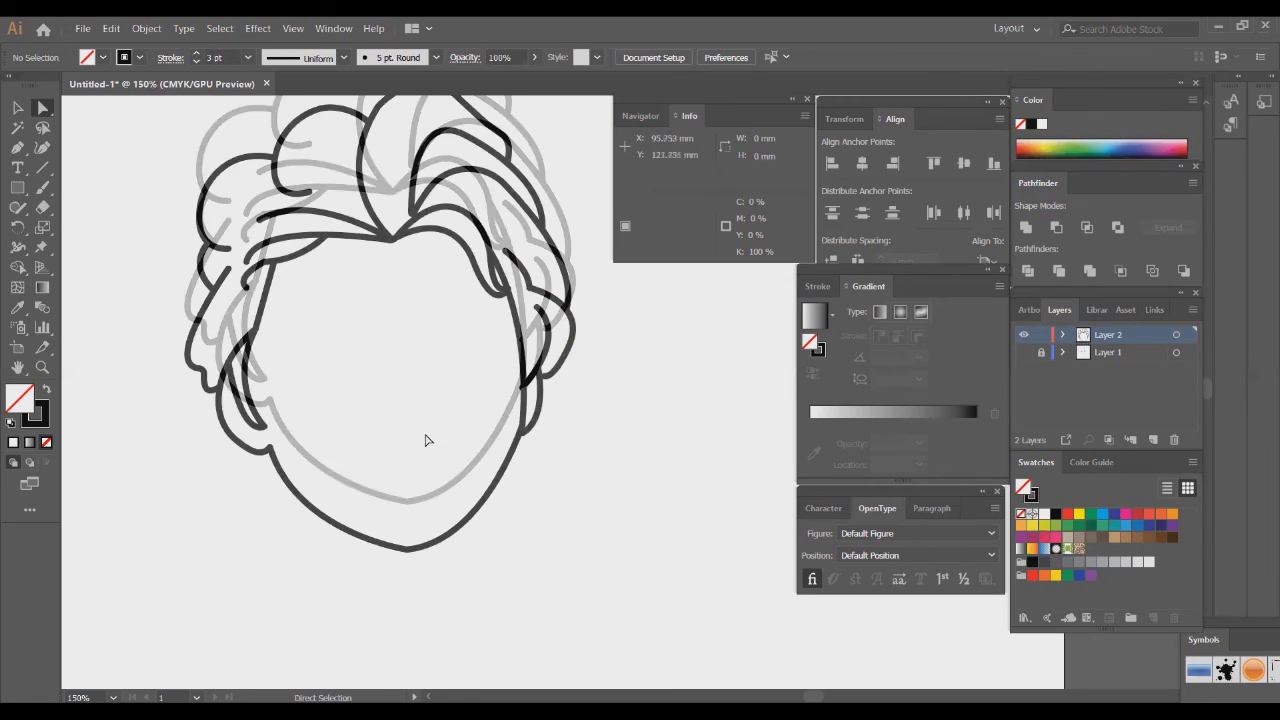
{"action": "left_click_drag", "start_coordinate": [386, 468], "coordinate": [407, 435]}
{"action": "left_click", "coordinate": [487, 444]}
{"action": "scroll", "coordinate": [650, 368], "scroll_direction": "up", "scroll_amount": 2}
{"action": "left_click", "coordinate": [1023, 352]}
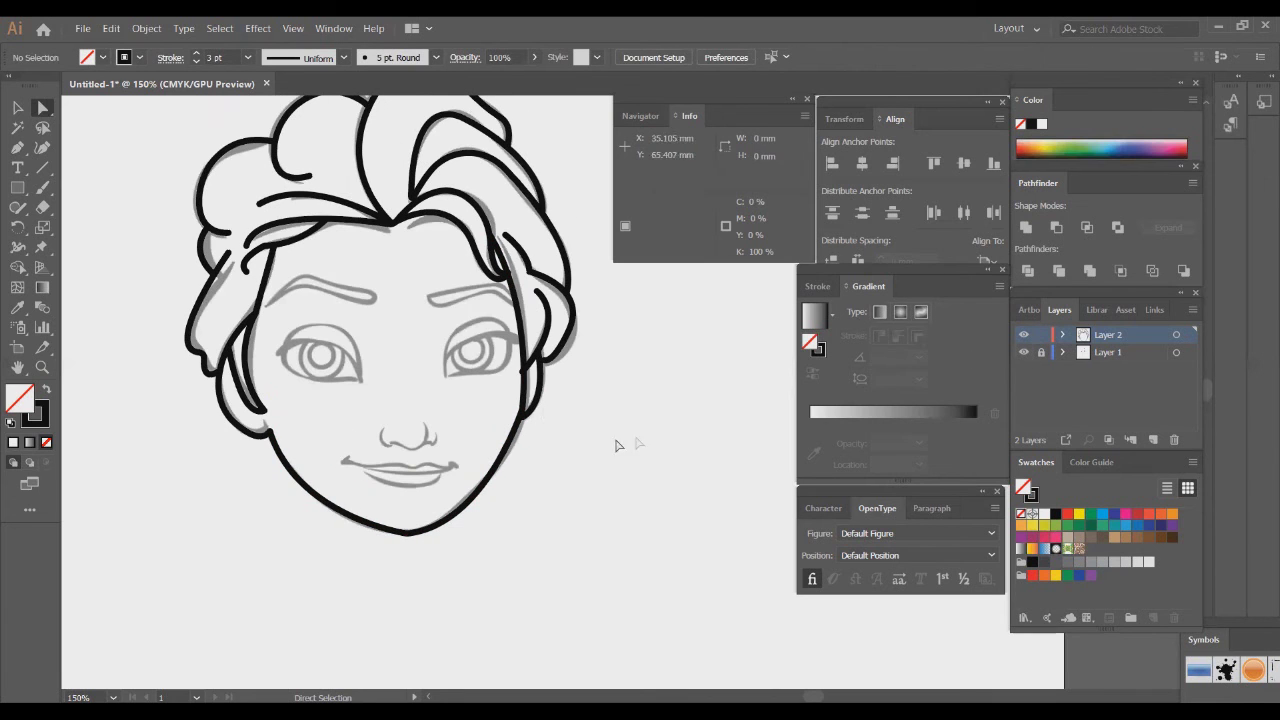
Adjust the lower ends of the inner curl and the outer lock beside the right cheek
{"action": "scroll", "coordinate": [547, 364], "scroll_direction": "up", "scroll_amount": 2}
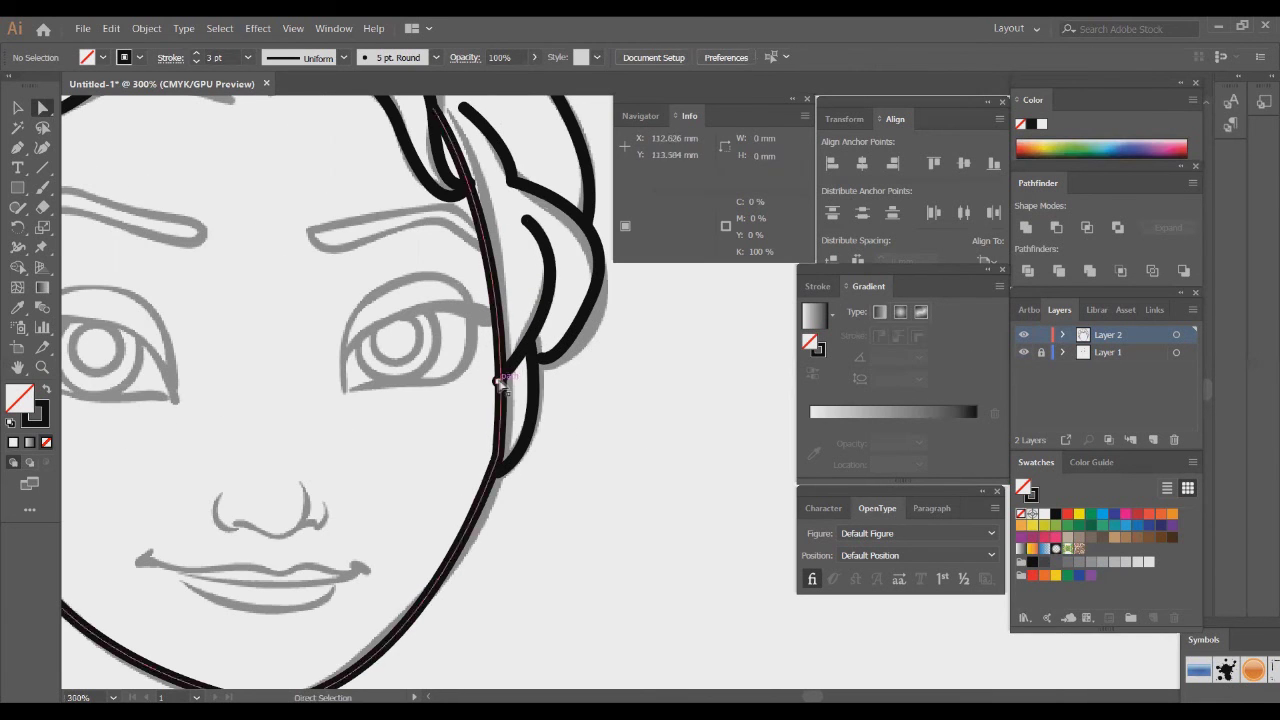
{"action": "left_click", "coordinate": [498, 381]}
{"action": "left_click_drag", "start_coordinate": [498, 381], "coordinate": [545, 366]}
{"action": "left_click", "coordinate": [543, 328]}
{"action": "scroll", "coordinate": [550, 320], "scroll_direction": "up", "scroll_amount": 2}
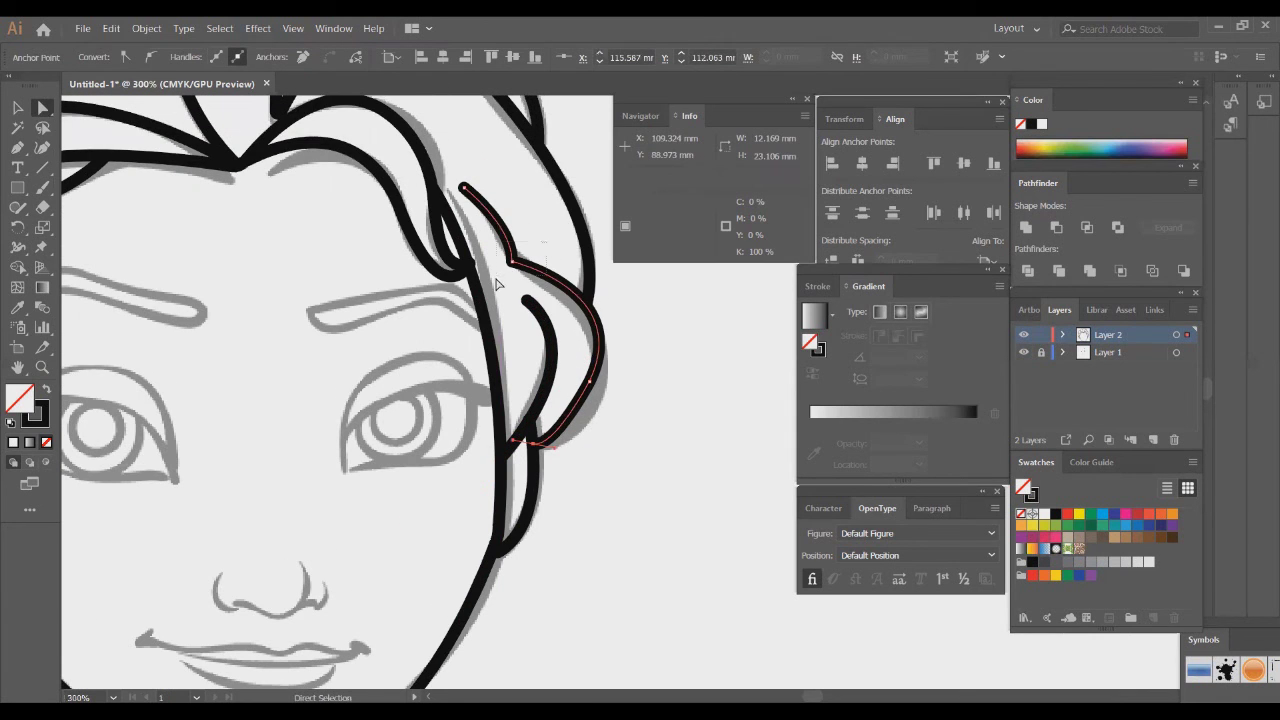
Round the inward corner of the right outer lock and reshape its lower curve with the anchor handle
{"action": "left_click", "coordinate": [515, 260]}
{"action": "left_click_drag", "start_coordinate": [521, 256], "coordinate": [529, 249]}
{"action": "left_click", "coordinate": [574, 348]}
{"action": "left_click", "coordinate": [588, 381]}
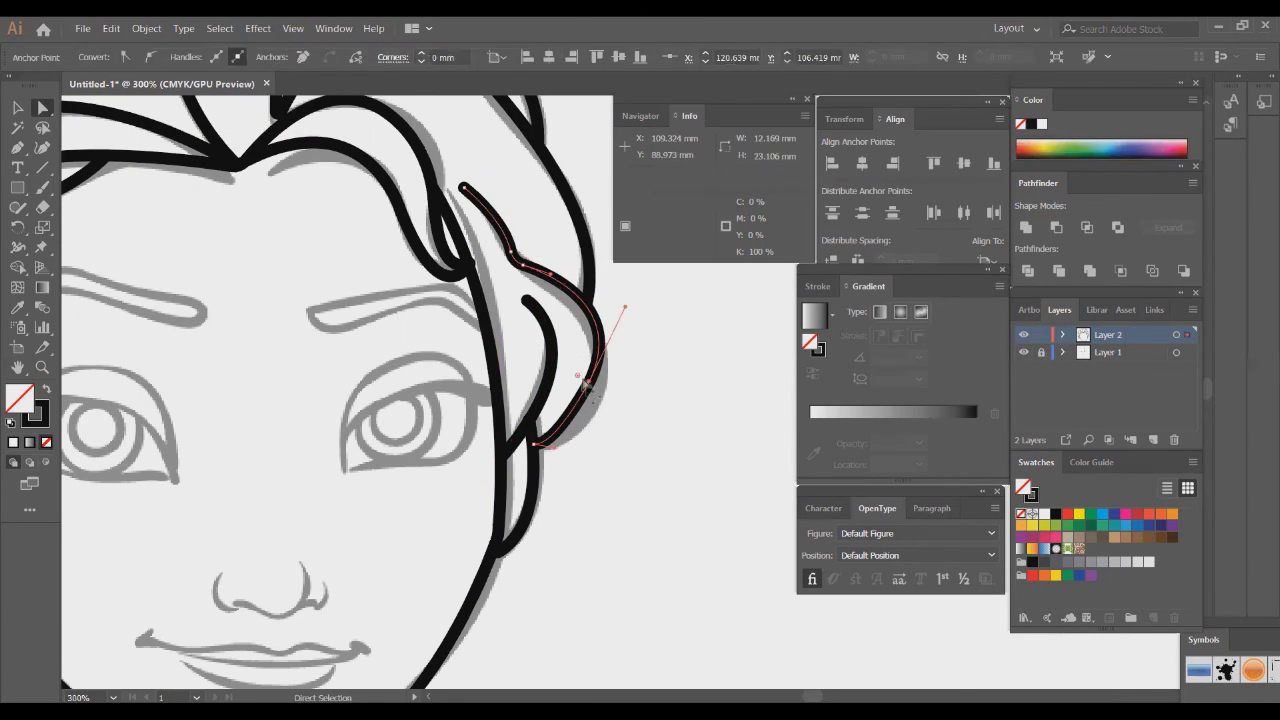
{"action": "left_click_drag", "start_coordinate": [577, 378], "coordinate": [554, 367]}
{"action": "left_click", "coordinate": [564, 366]}
Refine the forelock's tip where it meets the right edge of the face
{"action": "left_click_drag", "start_coordinate": [471, 262], "coordinate": [488, 270]}
{"action": "left_click", "coordinate": [479, 263]}
{"action": "left_click", "coordinate": [468, 275]}
{"action": "left_click", "coordinate": [468, 267]}
{"action": "left_click", "coordinate": [492, 263]}
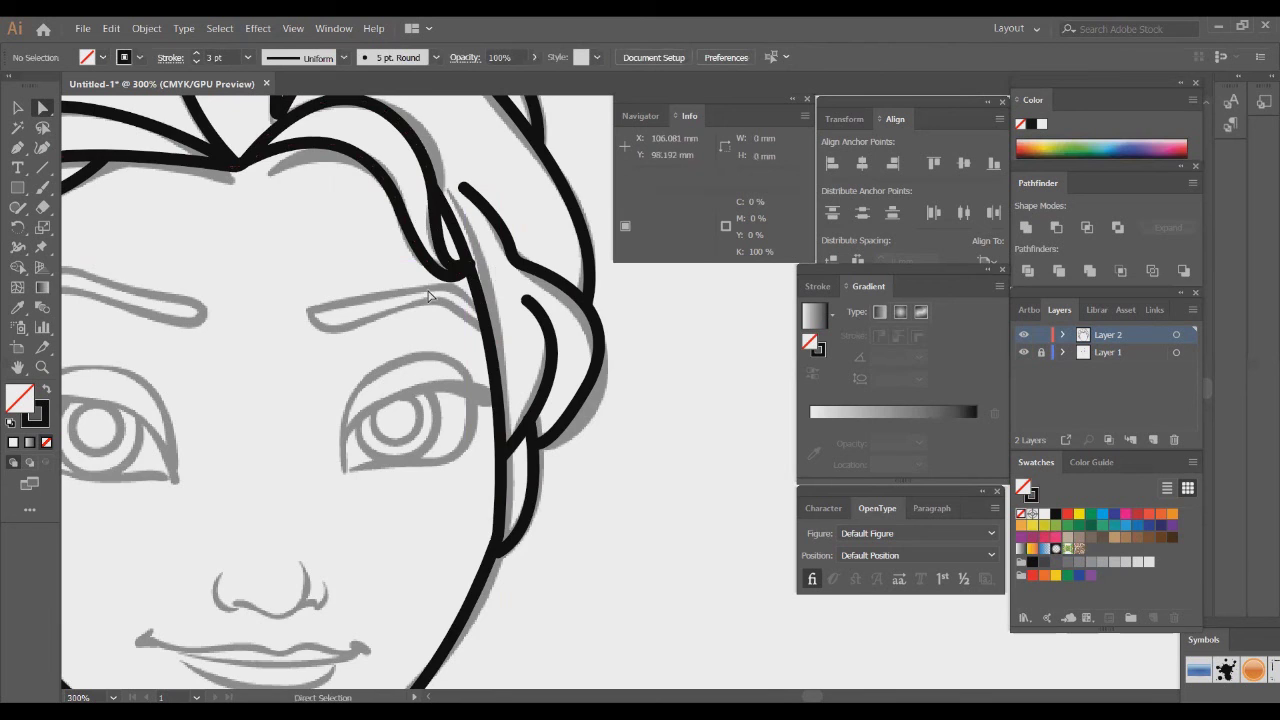
Trace the left eyebrow as a closed shape with the Pen tool, following the sketch
{"action": "scroll", "coordinate": [440, 305], "scroll_direction": "left", "scroll_amount": 5}
{"action": "key", "text": "p"}
{"action": "left_click", "coordinate": [144, 331]}
{"action": "left_click_drag", "start_coordinate": [228, 271], "coordinate": [250, 276]}
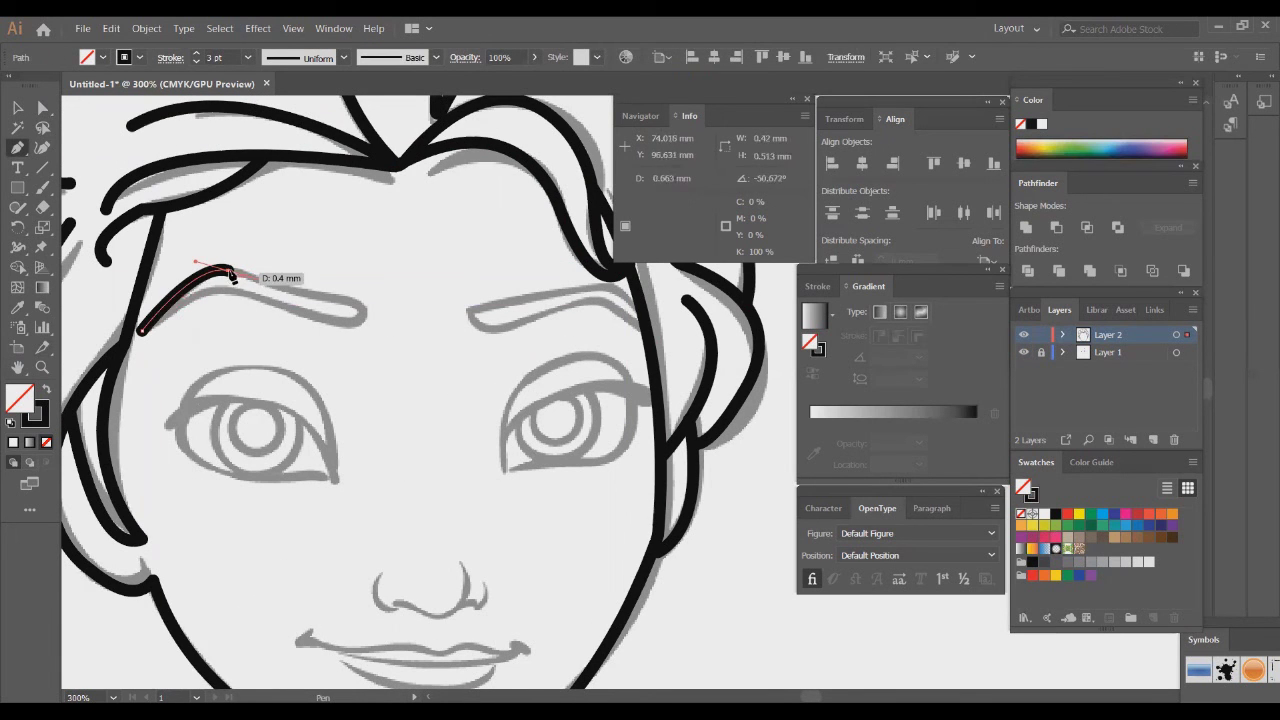
{"action": "left_click_drag", "start_coordinate": [362, 305], "coordinate": [368, 308]}
{"action": "left_click_drag", "start_coordinate": [236, 291], "coordinate": [98, 216]}
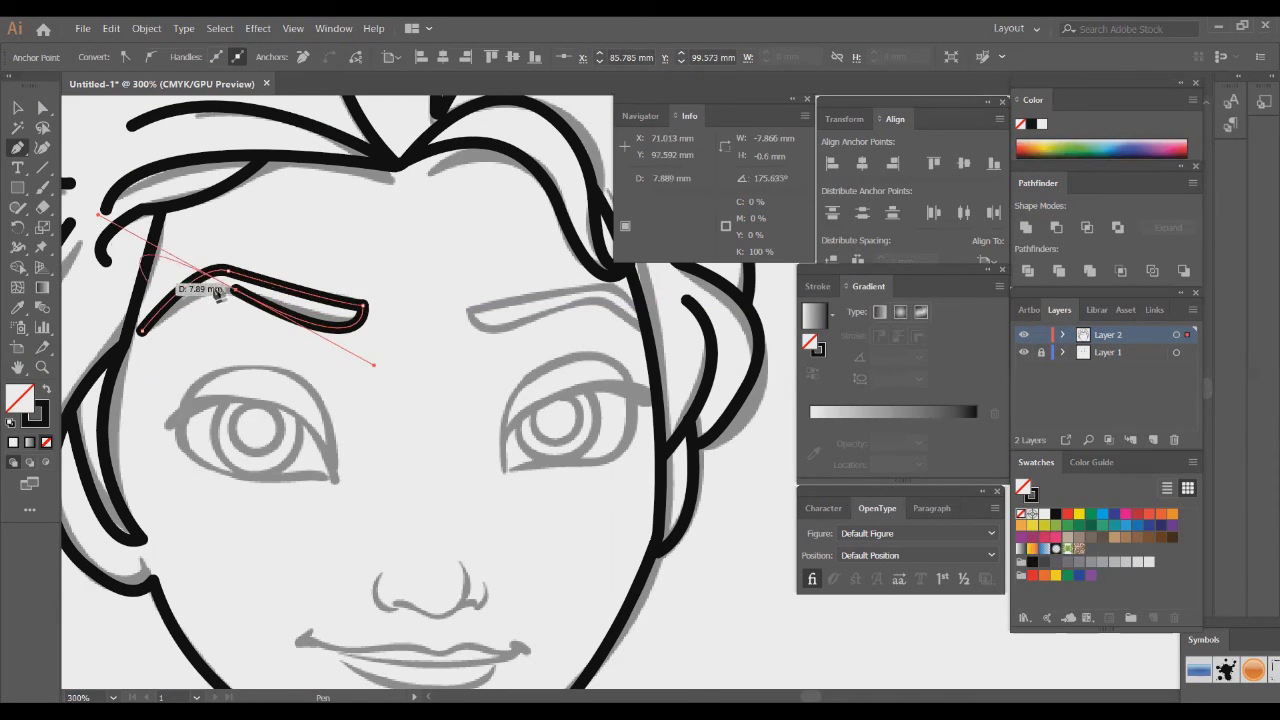
{"action": "left_click", "coordinate": [142, 329]}
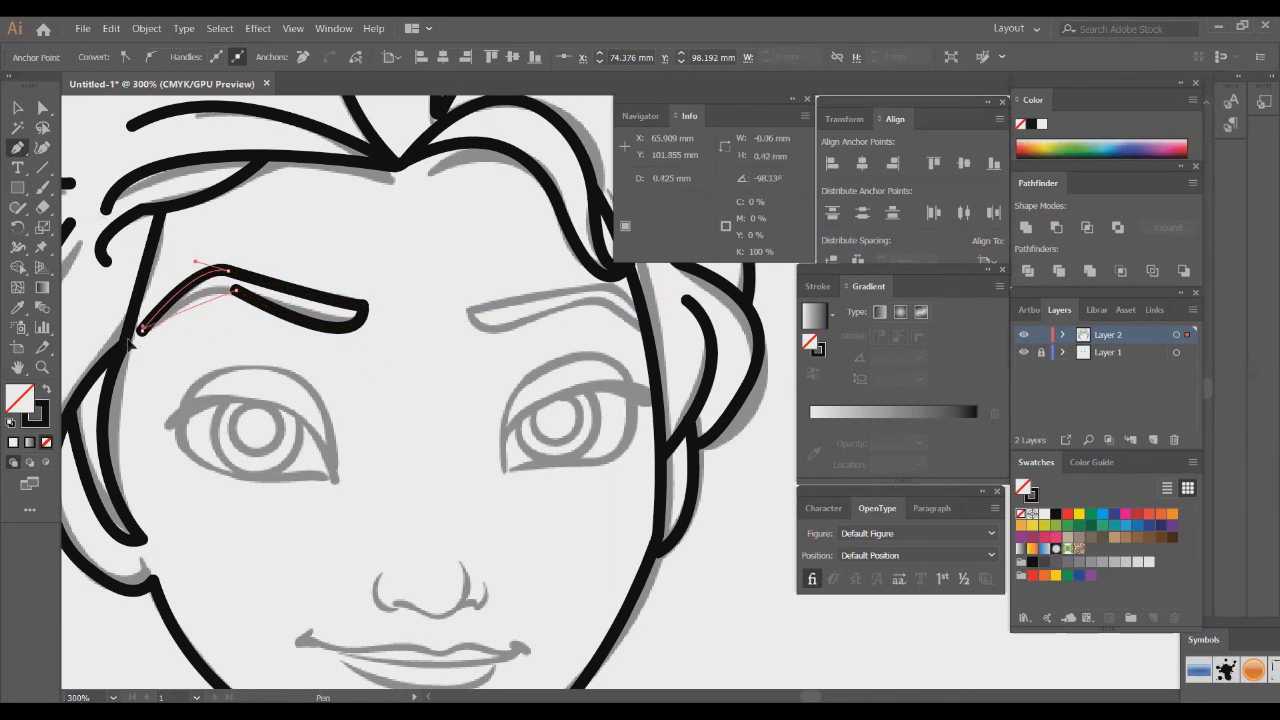
Round the kink in the left eyebrow's lower edge into a smooth arch
{"action": "key", "text": "a"}
{"action": "left_click", "coordinate": [274, 366]}
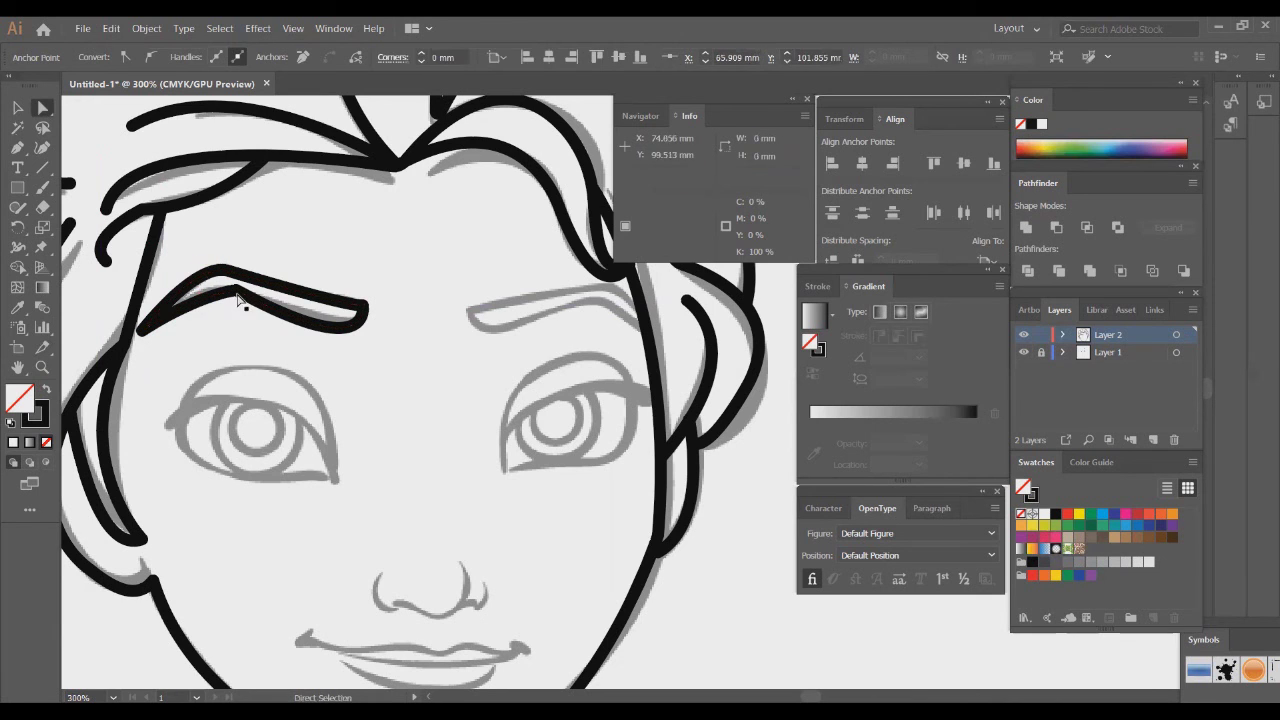
{"action": "left_click", "coordinate": [236, 291]}
{"action": "left_click_drag", "start_coordinate": [237, 303], "coordinate": [231, 339]}
{"action": "left_click", "coordinate": [268, 350]}
{"action": "left_click", "coordinate": [362, 306]}
{"action": "left_click", "coordinate": [429, 314]}
Trace the right eyebrow with the Pen tool, following the sketch from its outer end around the inner end and back
{"action": "scroll", "coordinate": [429, 314], "scroll_direction": "right", "scroll_amount": 2}
{"action": "key", "text": "p"}
{"action": "left_click", "coordinate": [576, 310]}
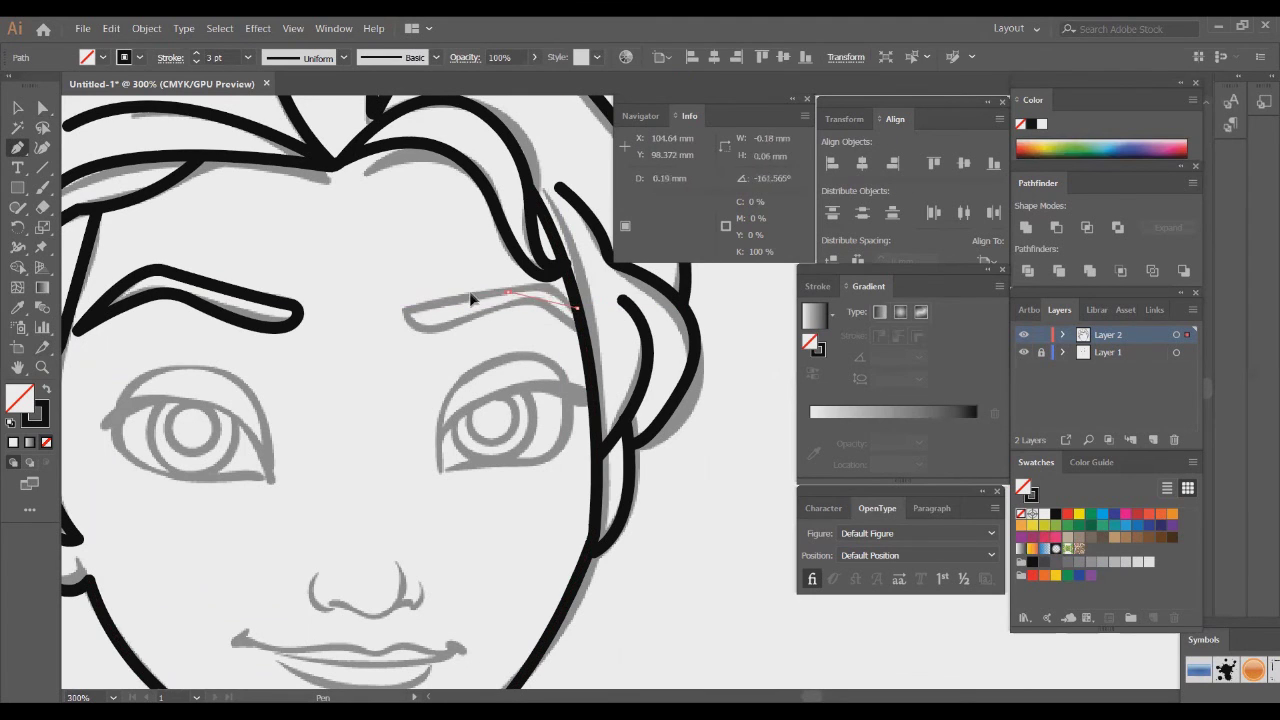
{"action": "left_click", "coordinate": [508, 292]}
{"action": "left_click_drag", "start_coordinate": [461, 305], "coordinate": [415, 334]}
{"action": "left_click", "coordinate": [409, 325]}
{"action": "mouse_move", "coordinate": [512, 300]}
{"action": "left_mouse_down"}
{"action": "mouse_move", "coordinate": [573, 267]}
{"action": "mouse_move", "coordinate": [506, 313]}
{"action": "mouse_move", "coordinate": [515, 306]}
{"action": "left_mouse_up"}
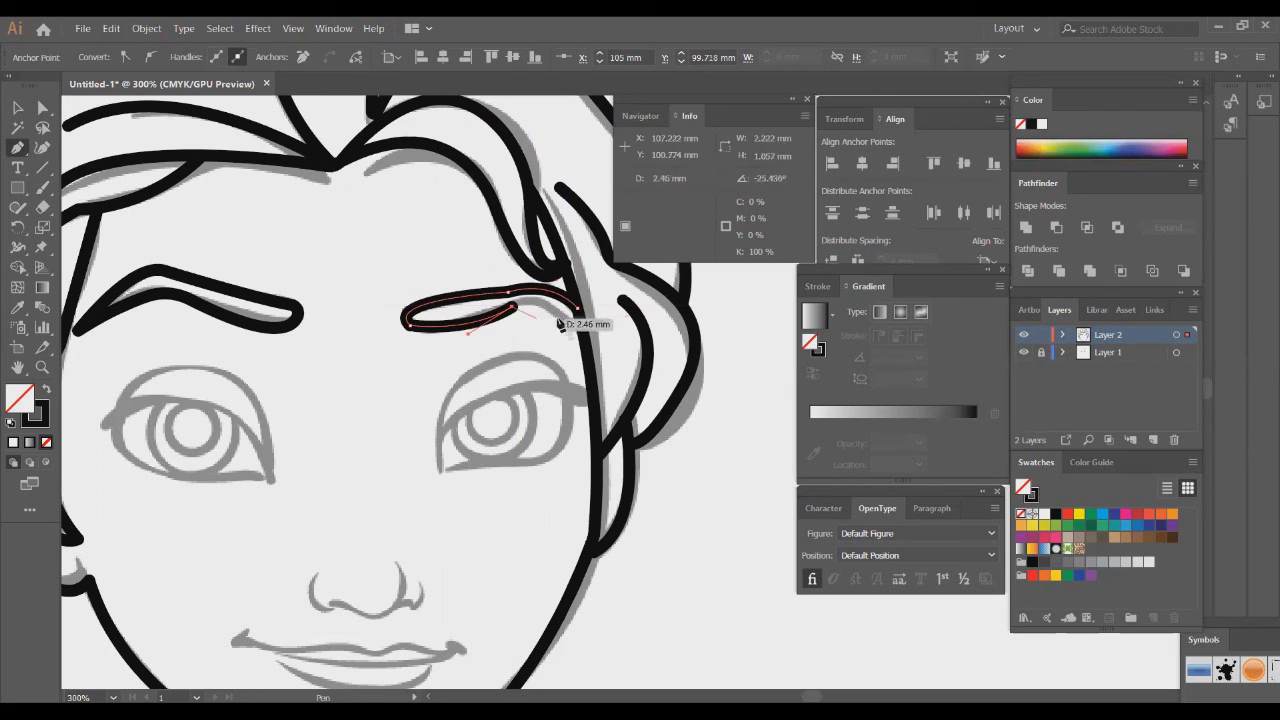
{"action": "left_click_drag", "start_coordinate": [584, 336], "coordinate": [589, 290]}
{"action": "left_click", "coordinate": [589, 290], "text": "ctrl"}
Trace the left eye's outline with the Pen tool as a closed shape starting at the inner corner
{"action": "scroll", "coordinate": [375, 337], "scroll_direction": "left", "scroll_amount": 3}
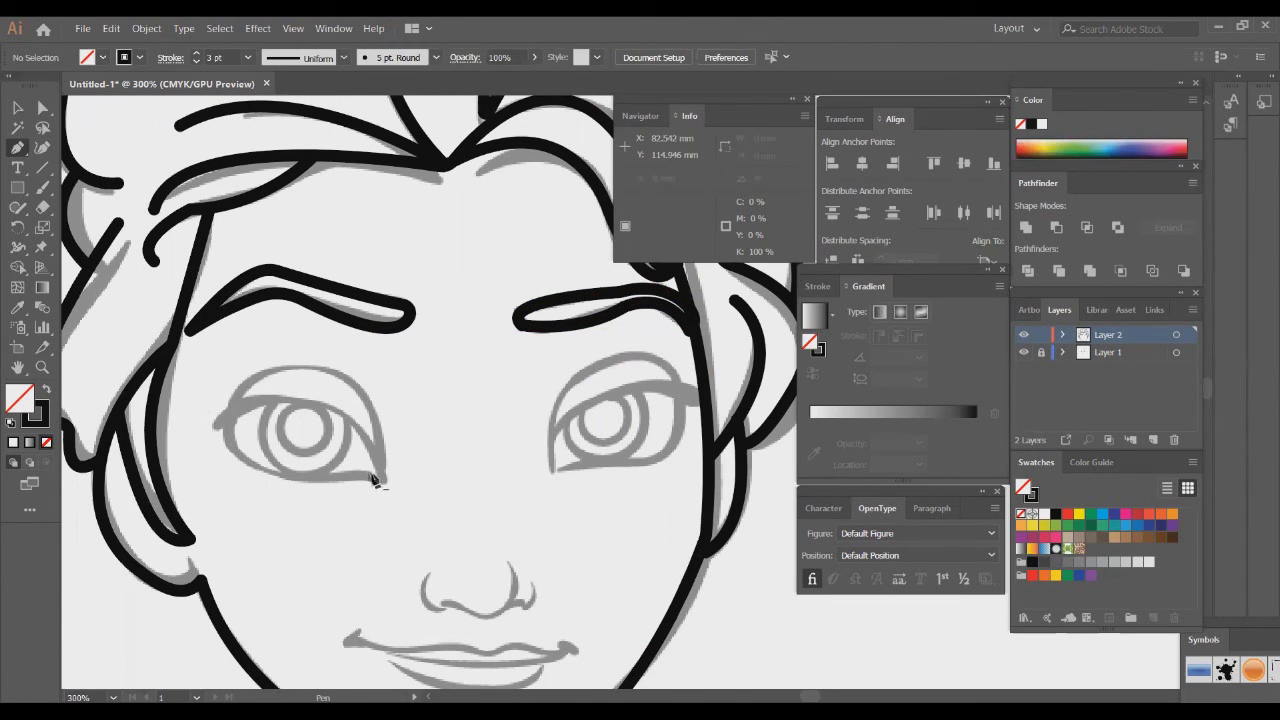
{"action": "left_click", "coordinate": [376, 477]}
{"action": "left_click_drag", "start_coordinate": [231, 420], "coordinate": [240, 343]}
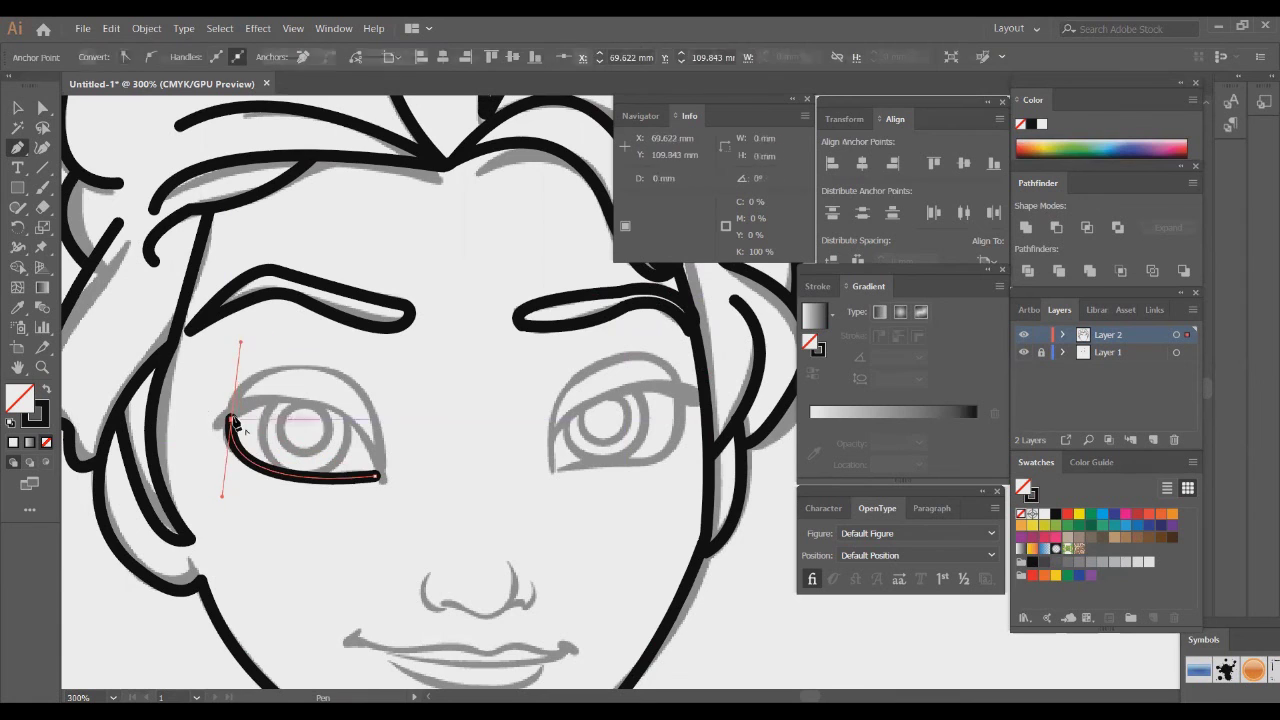
{"action": "left_click_drag", "start_coordinate": [334, 371], "coordinate": [428, 386]}
{"action": "left_click", "coordinate": [330, 373]}
{"action": "left_click_drag", "start_coordinate": [376, 476], "coordinate": [357, 571]}
{"action": "left_click", "coordinate": [428, 400], "text": "ctrl"}
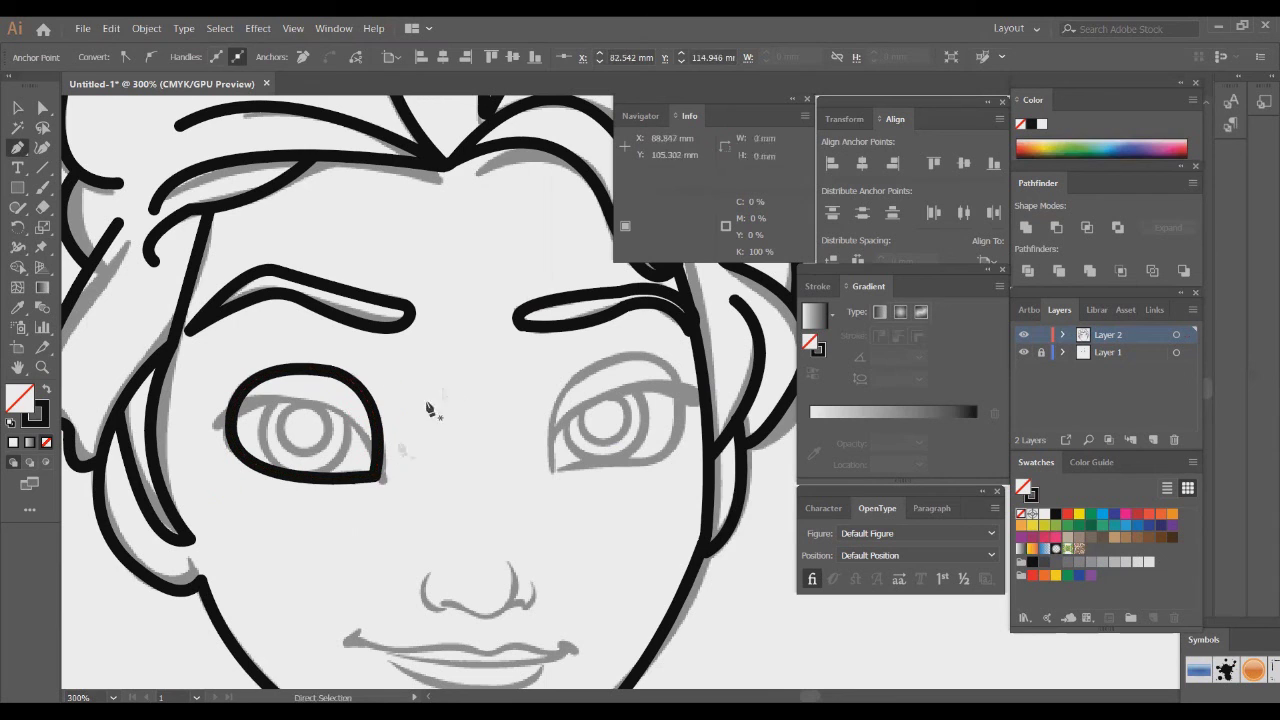
Trace the left eye's upper lid line as an arc from the inner corner to beyond the outer corner
{"action": "left_click", "coordinate": [380, 481]}
{"action": "left_click_drag", "start_coordinate": [215, 425], "coordinate": [143, 492]}
{"action": "left_click", "coordinate": [466, 320], "text": "ctrl"}
Draw a pupil circle about 4 mm wide and an iris circle about 8.6 mm wide in the left eye, both with 2 pt strokes
{"action": "key", "text": "l"}
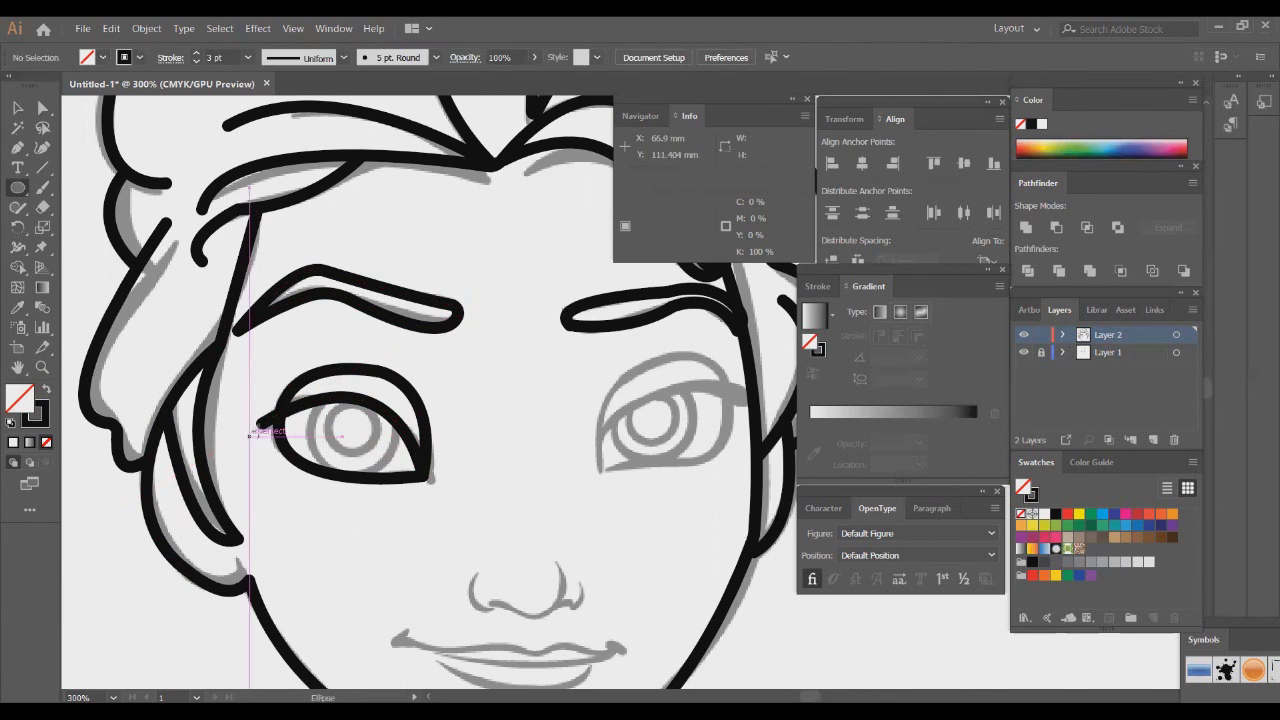
{"action": "left_click_drag", "start_coordinate": [348, 426], "coordinate": [390, 466]}
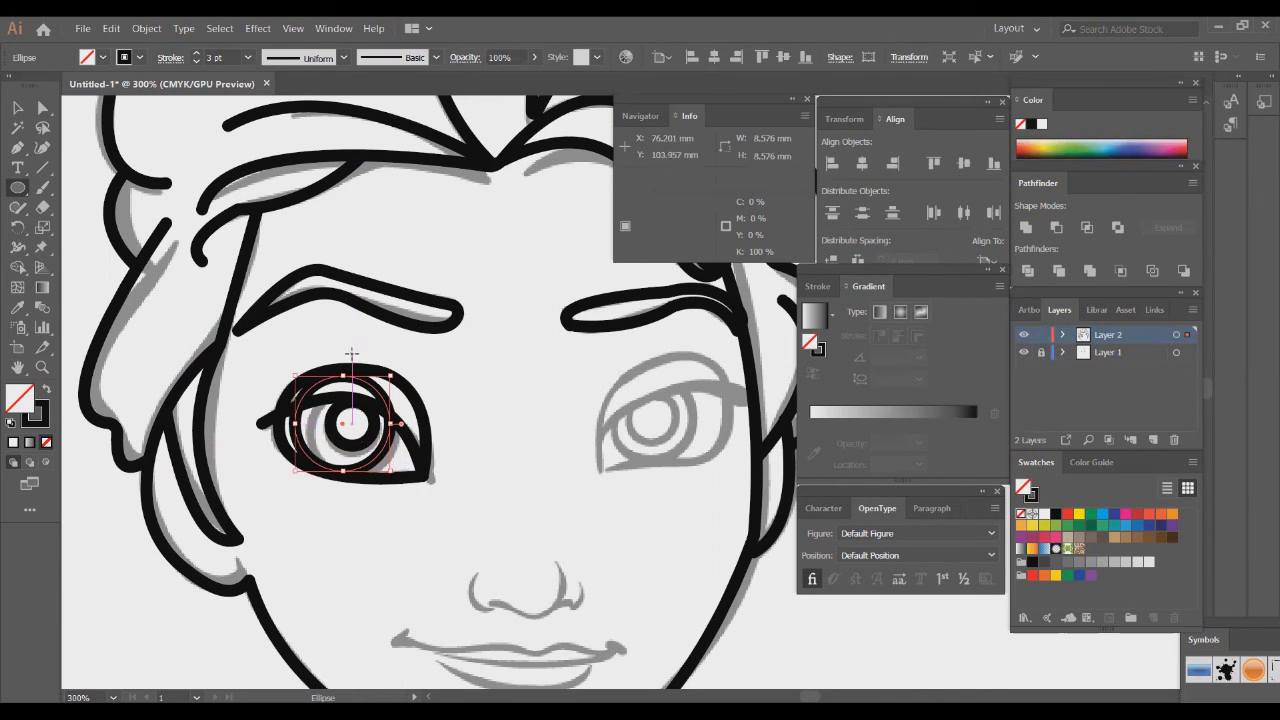
{"action": "key", "text": "v"}
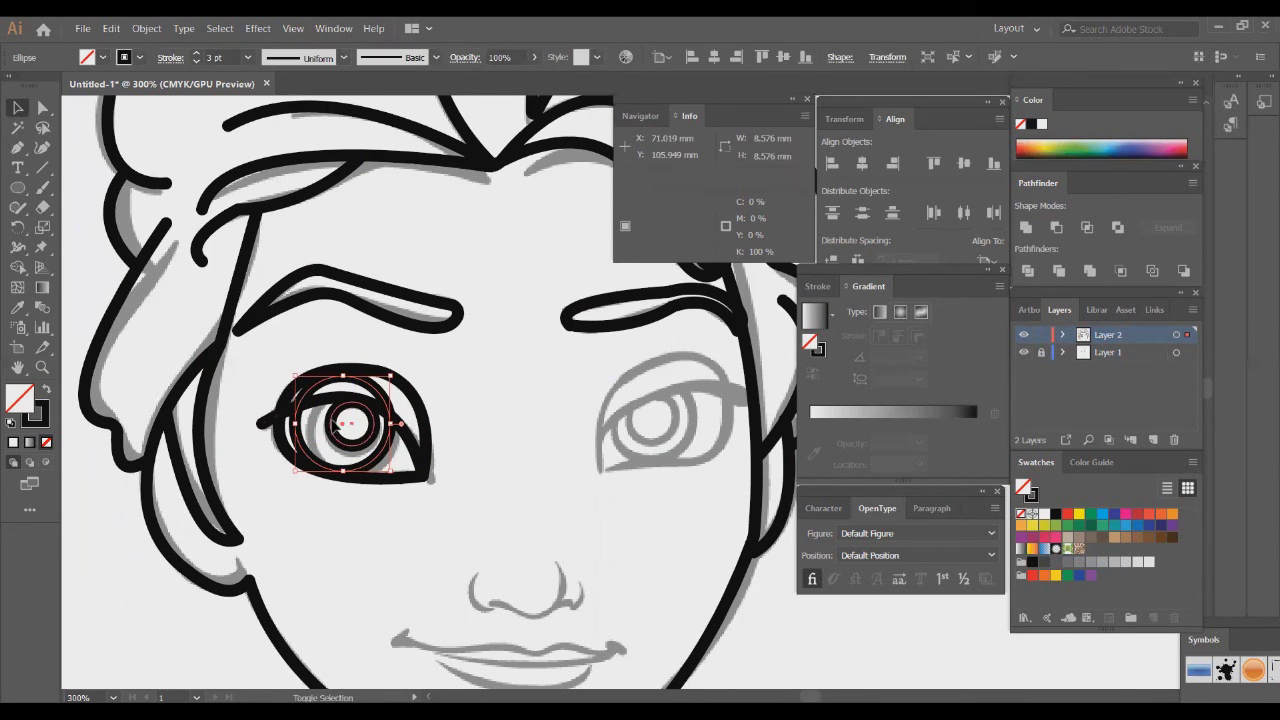
{"action": "left_click", "coordinate": [249, 58]}
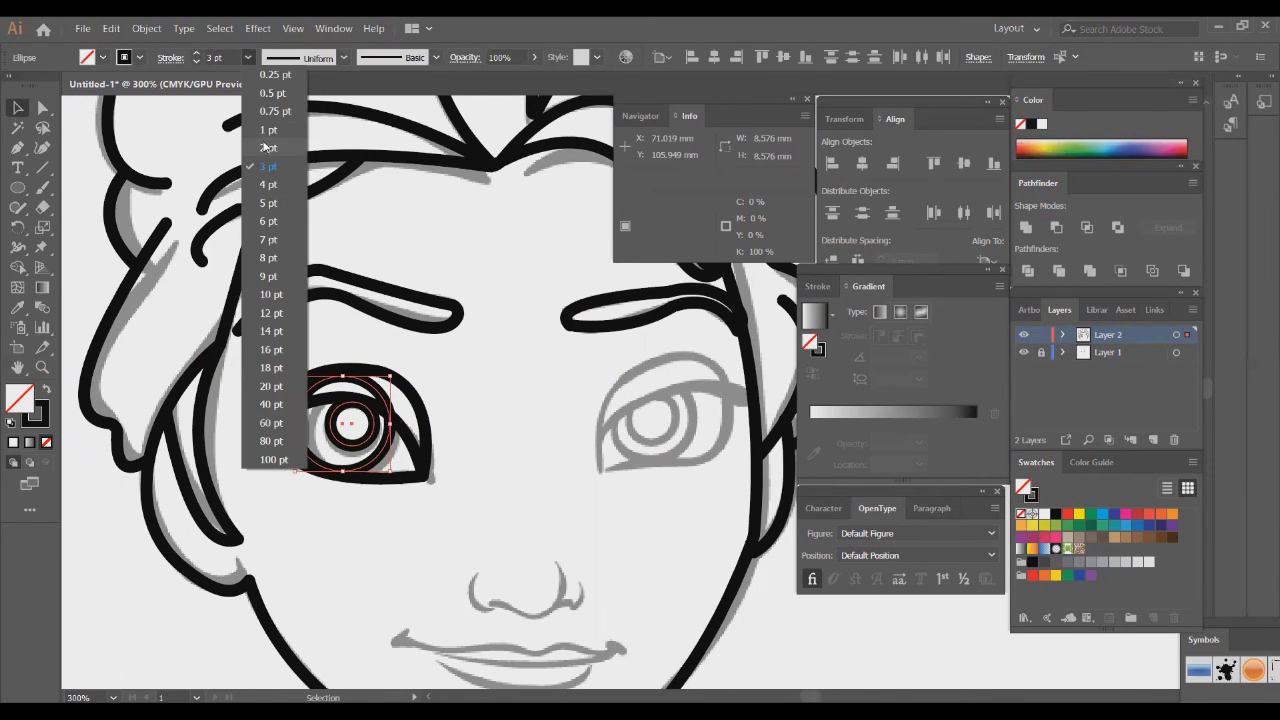
{"action": "left_click", "coordinate": [265, 148]}
Nudge the left eye's iris circle right and down over the sketched iris, and shift the pupil circle down inside it
{"action": "left_click", "coordinate": [423, 420]}
{"action": "left_click", "coordinate": [384, 396]}
{"action": "left_click", "coordinate": [381, 396]}
{"action": "key", "text": "Right"}
{"action": "key", "text": "Right"}
{"action": "key", "text": "Right"}
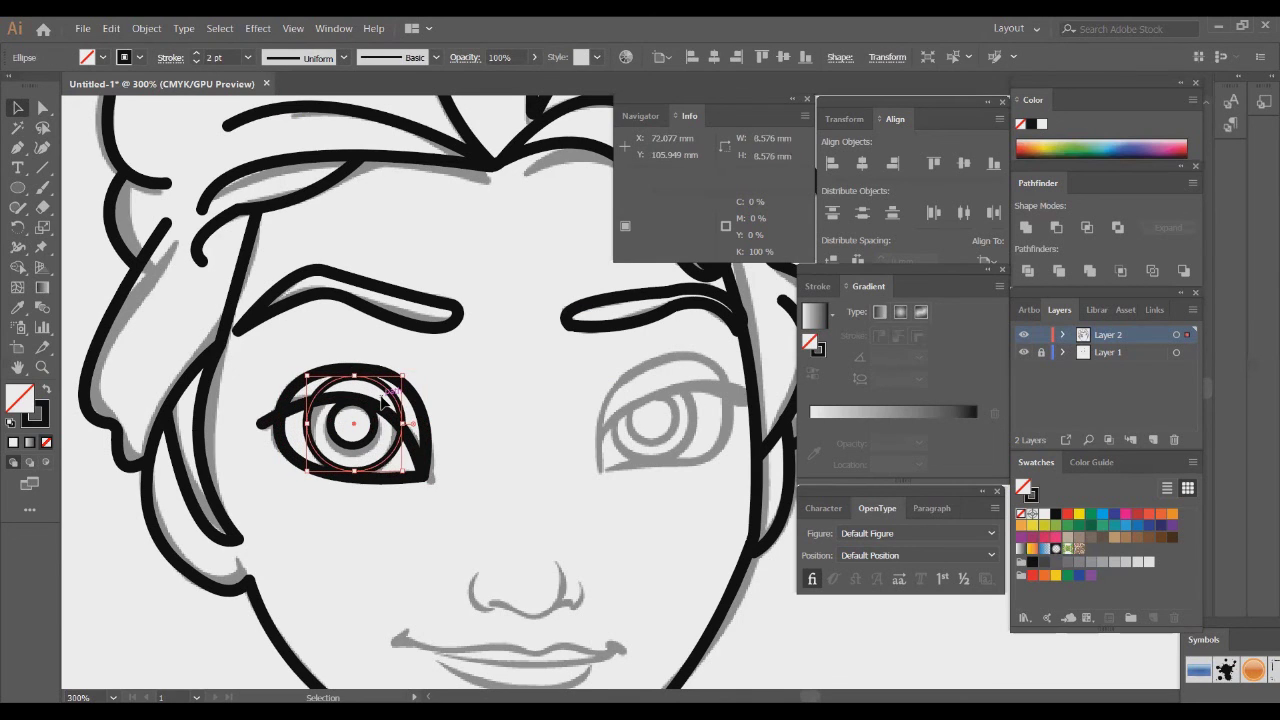
{"action": "key", "text": "Down"}
{"action": "left_click", "coordinate": [362, 442]}
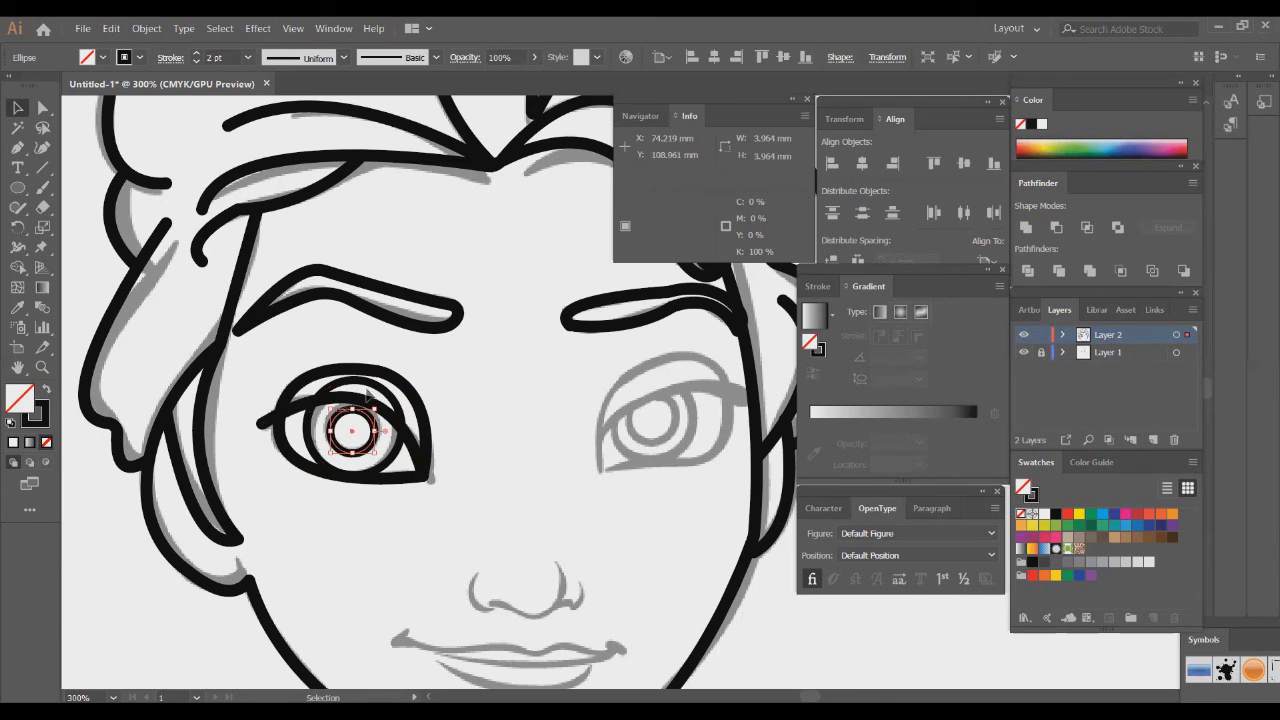
{"action": "scroll", "coordinate": [372, 394], "scroll_direction": "up", "scroll_amount": 2}
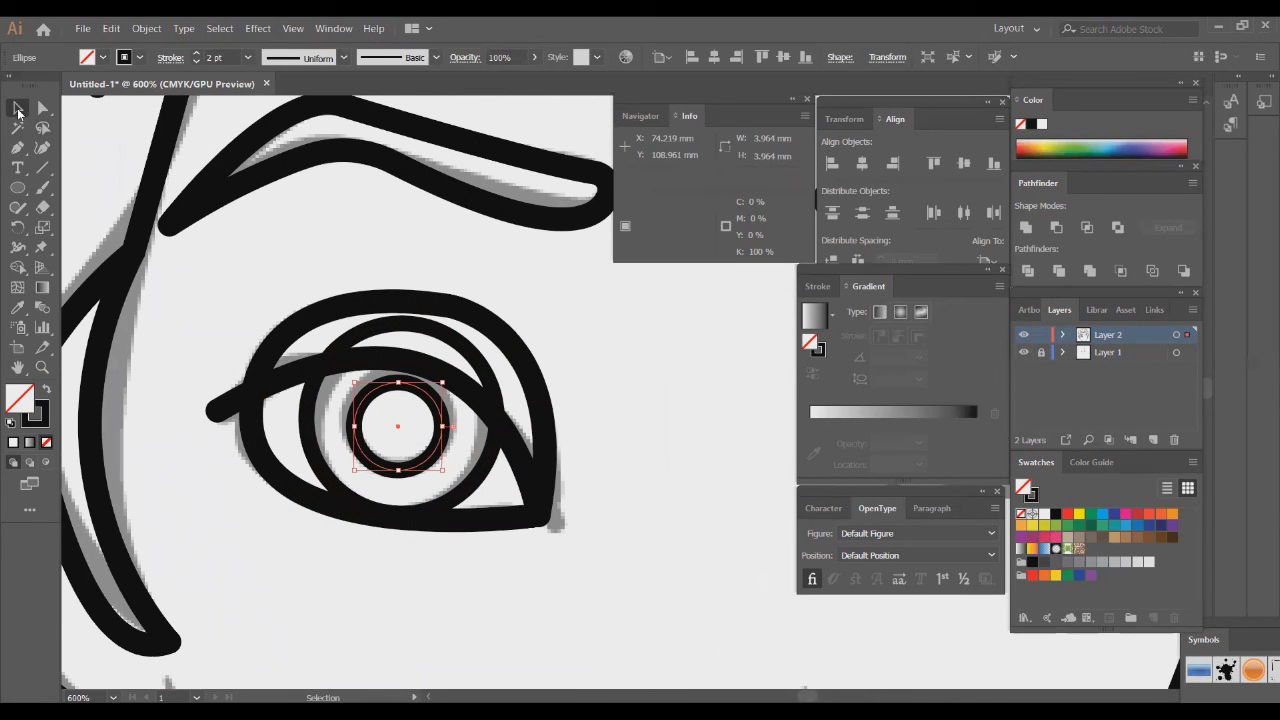
Add anchor points where the left eye's iris circle crosses the upper lid line, and delete the iris arc above the lid
{"action": "left_click_drag", "start_coordinate": [18, 147], "coordinate": [80, 166]}
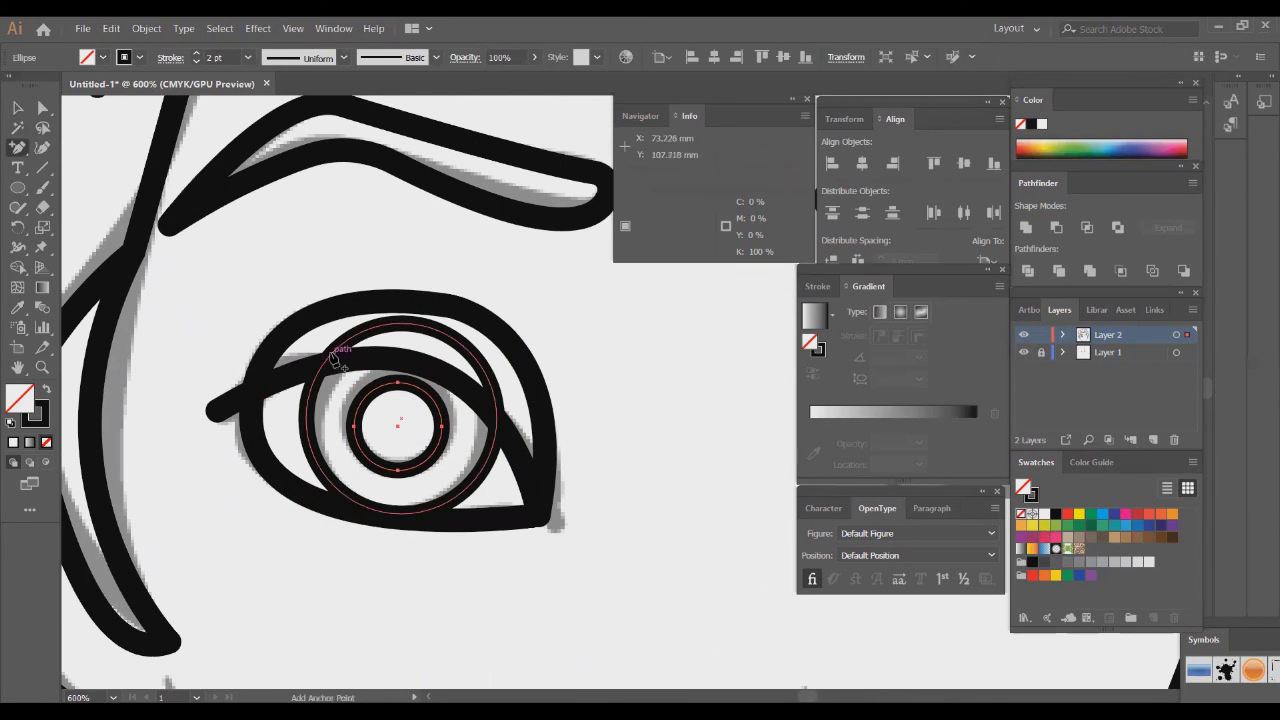
{"action": "left_click", "coordinate": [321, 368]}
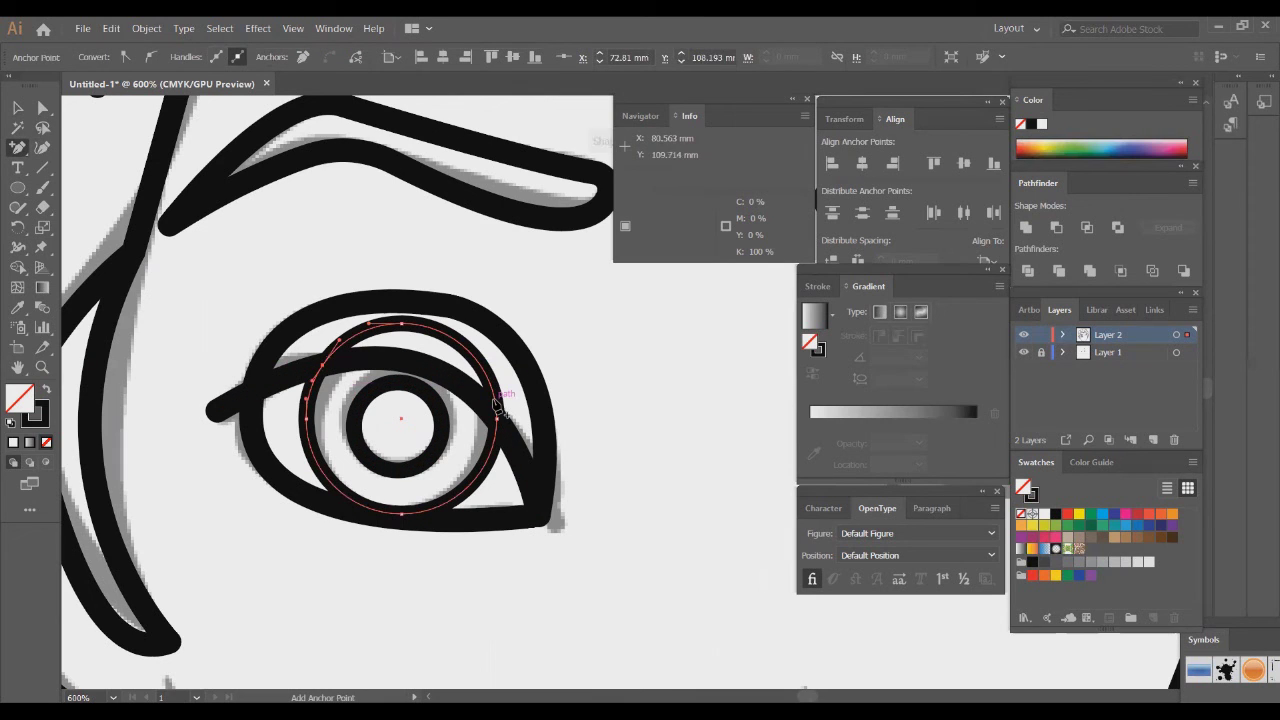
{"action": "left_click", "coordinate": [496, 413]}
{"action": "key", "text": "a"}
{"action": "left_click", "coordinate": [467, 351]}
{"action": "key", "text": "Delete"}
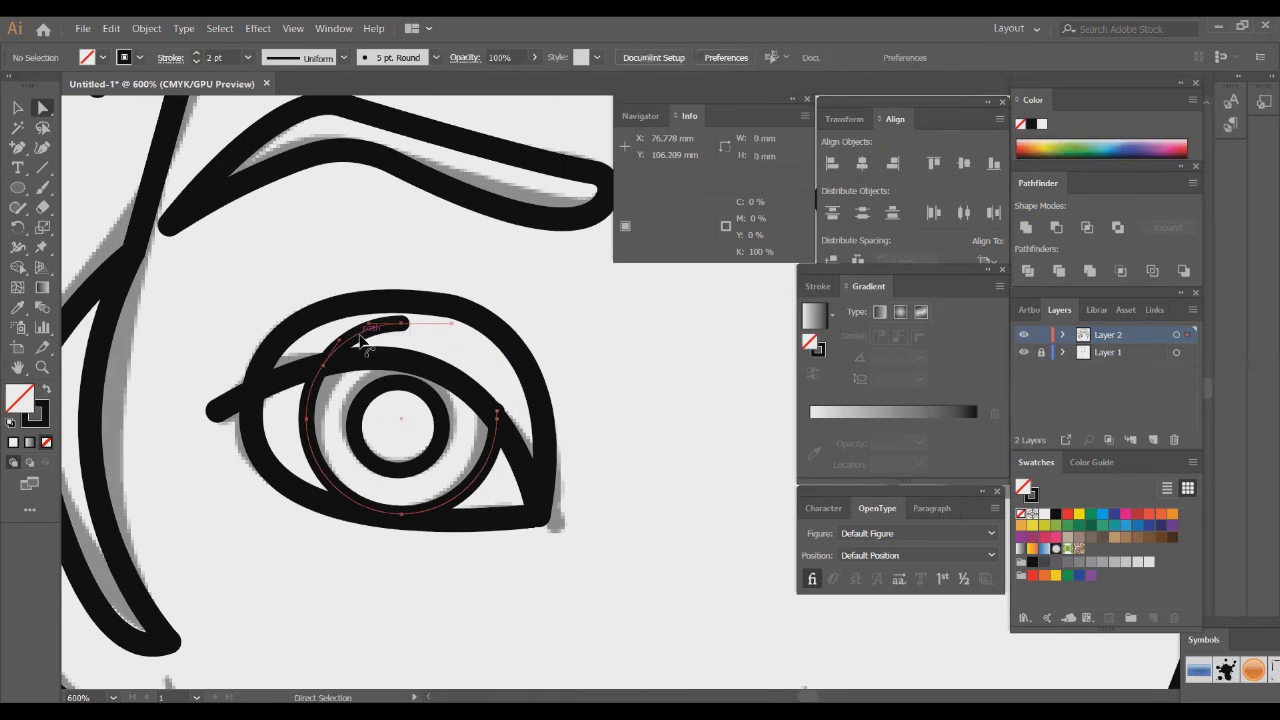
{"action": "left_click", "coordinate": [497, 413]}
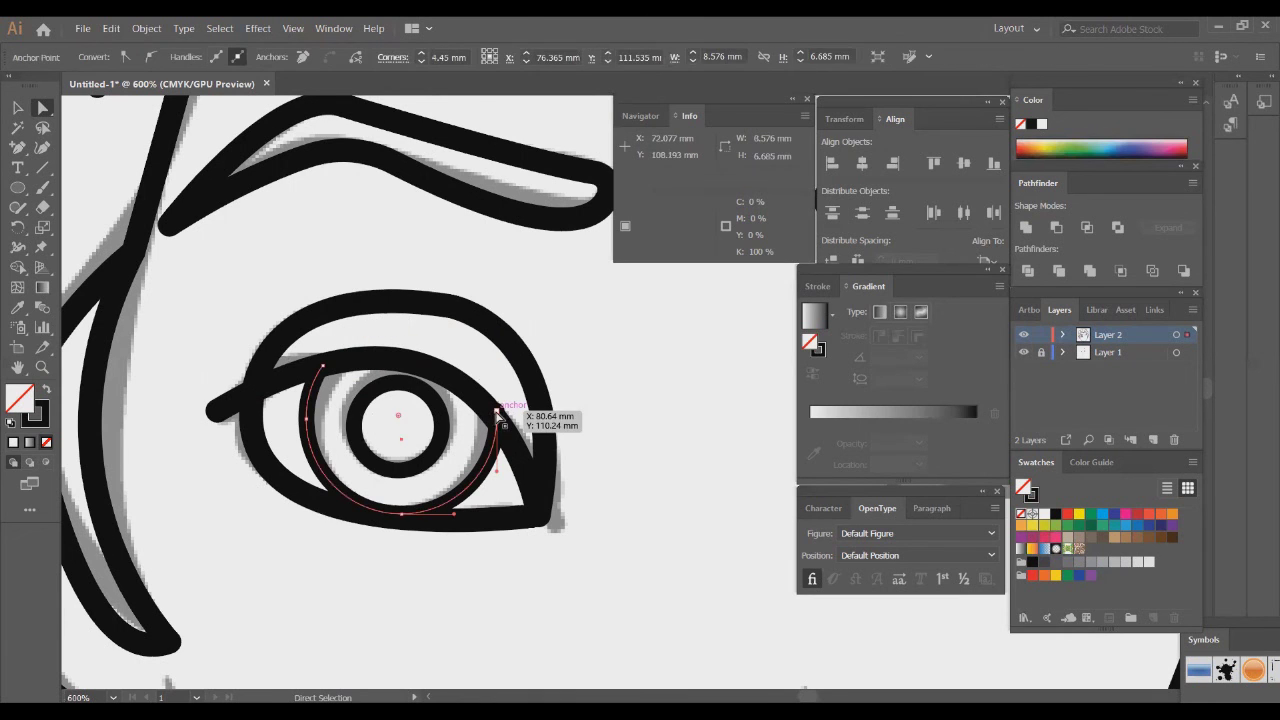
{"action": "left_click", "coordinate": [512, 400]}
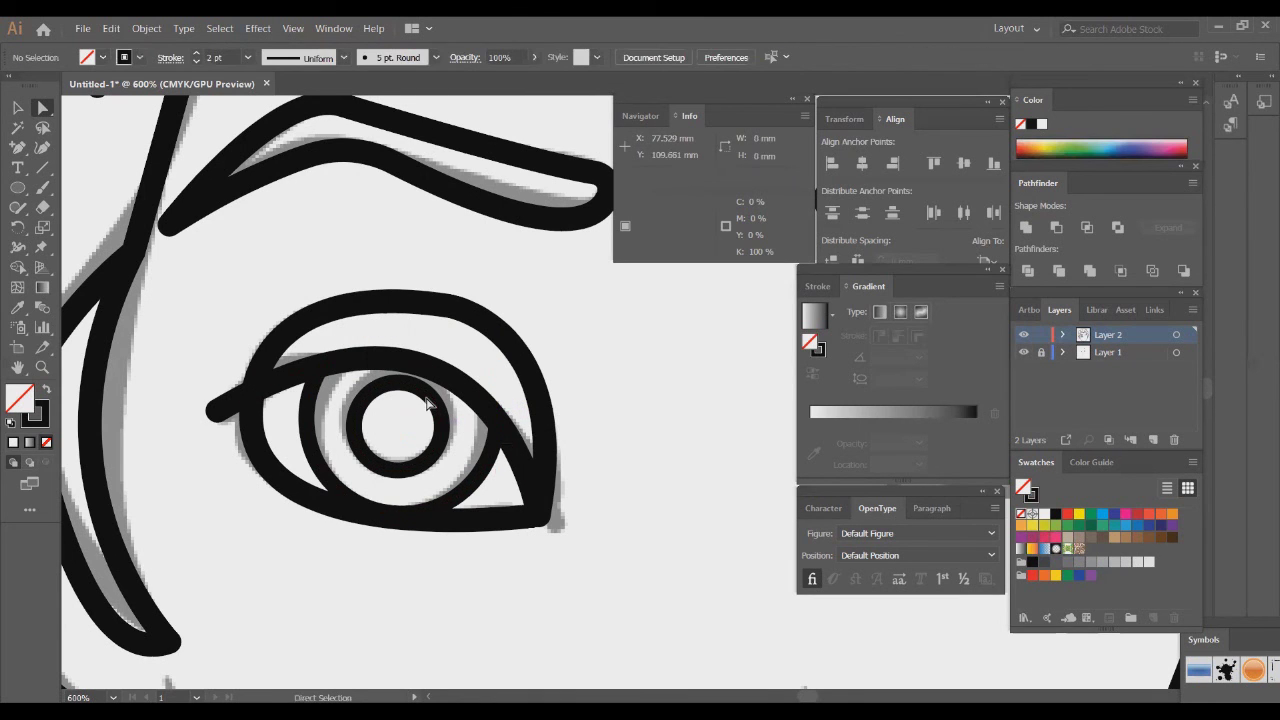
Trace the right eye's outline with the Pen tool as a closed shape from the inner corner over the upper edge and back
{"action": "key", "text": "ctrl+0"}
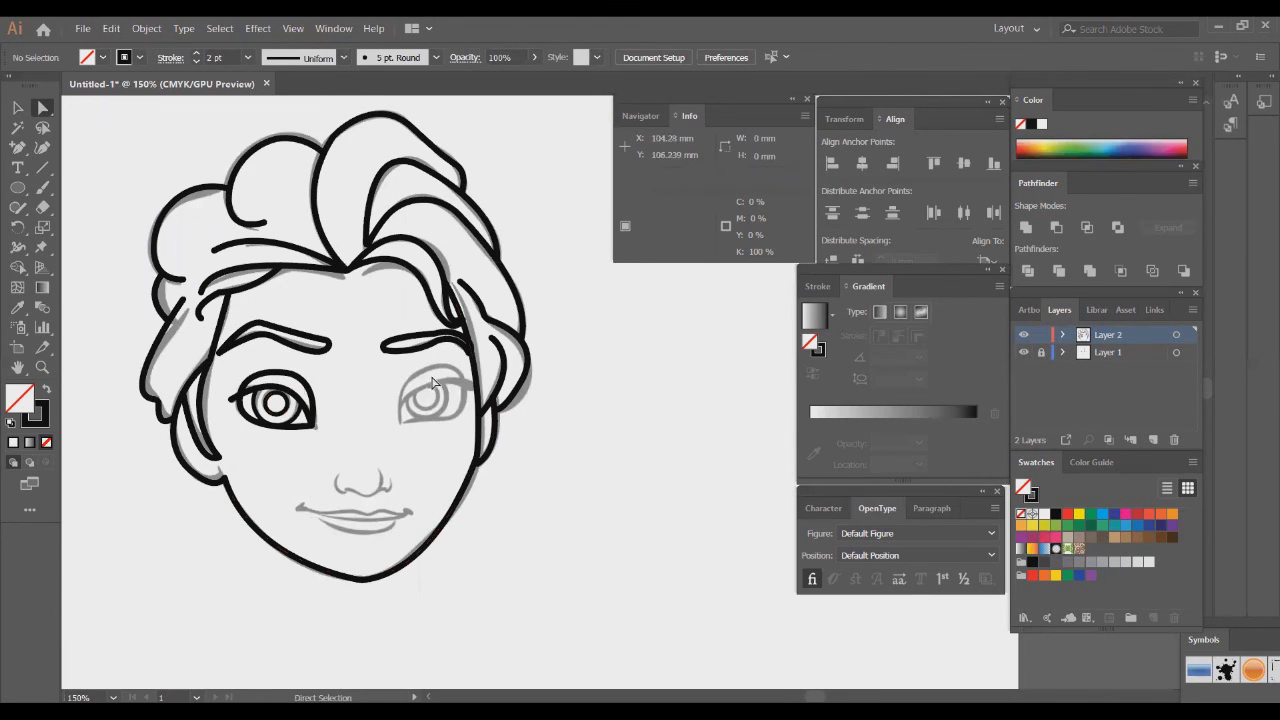
{"action": "key", "text": "p"}
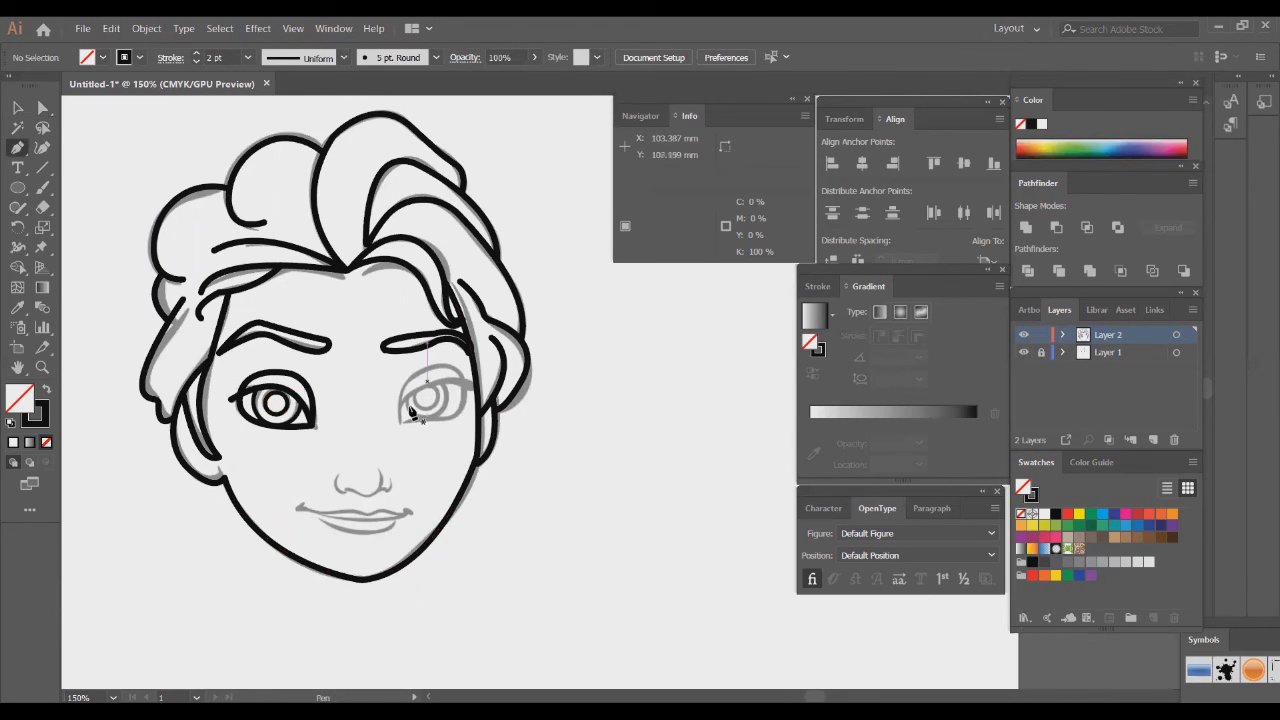
{"action": "scroll", "coordinate": [405, 425], "scroll_direction": "up", "scroll_amount": 2}
{"action": "left_click", "coordinate": [395, 433]}
{"action": "left_click_drag", "start_coordinate": [520, 340], "coordinate": [660, 407]}
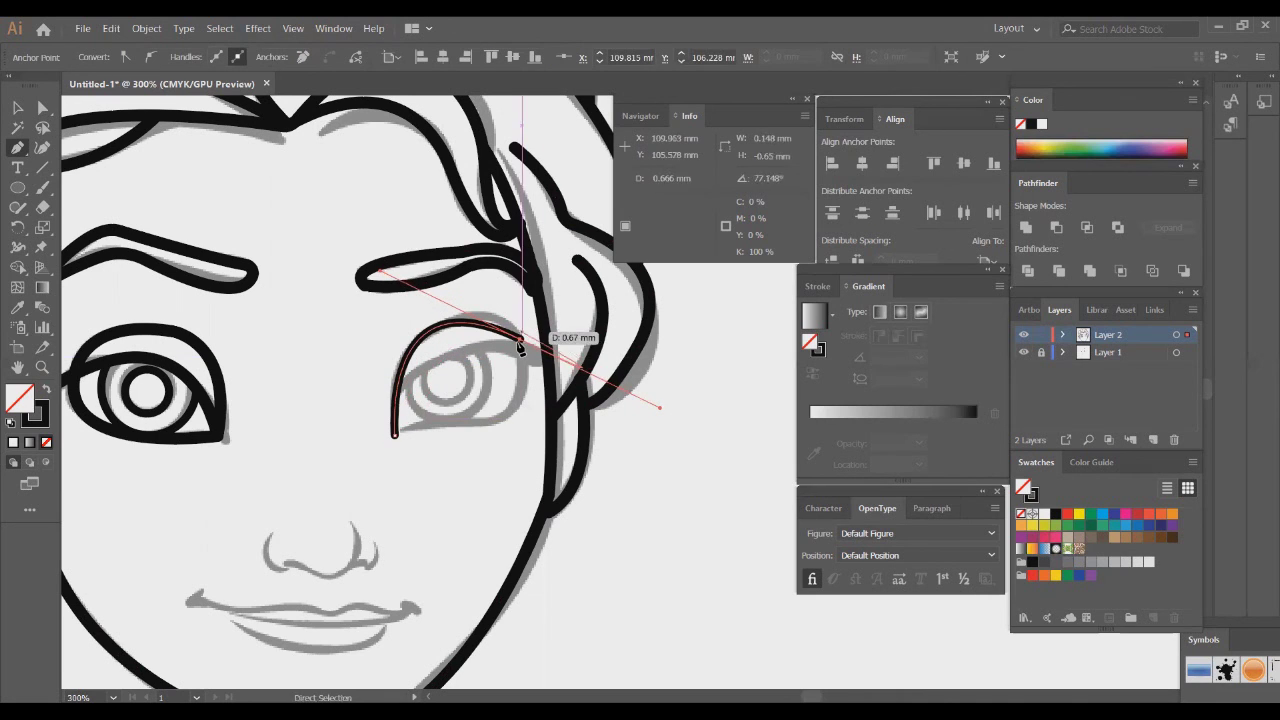
{"action": "left_click_drag", "start_coordinate": [395, 433], "coordinate": [243, 406]}
{"action": "key", "text": "ctrl+shift+a"}
Trace the right eye's upper lid line as a single arc from the inner side to beyond the outer edge
{"action": "left_click", "coordinate": [399, 391]}
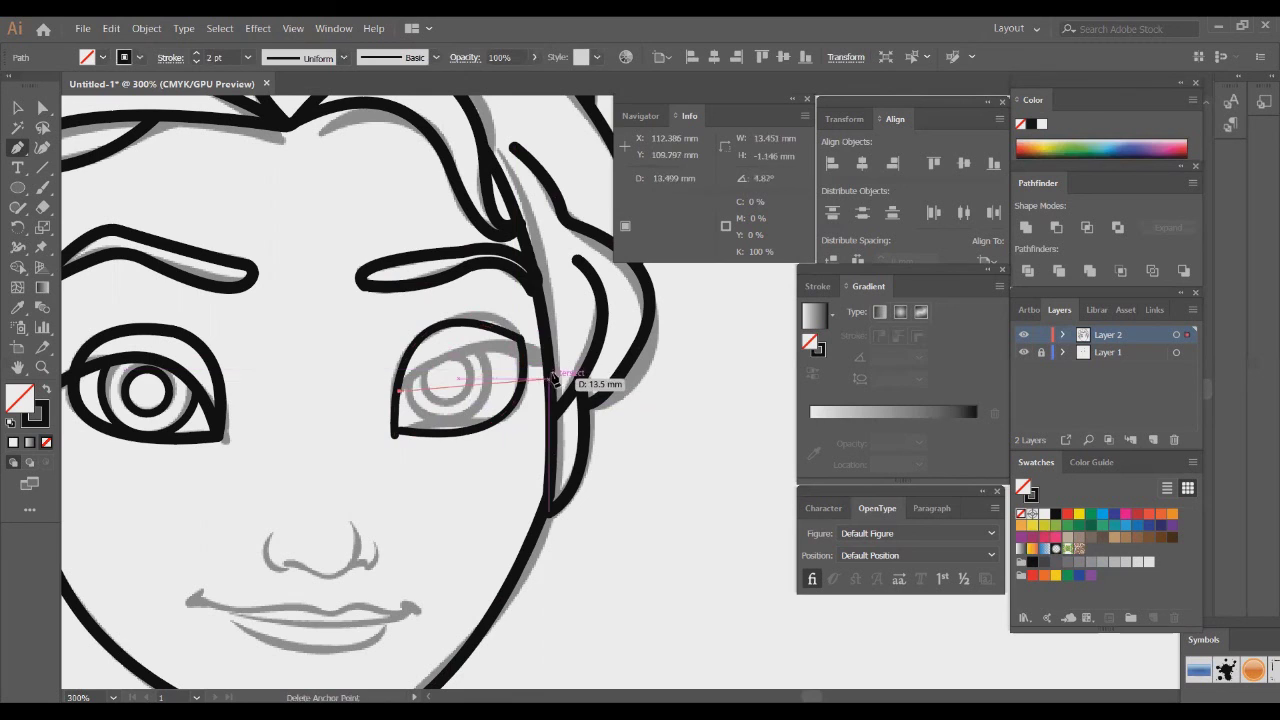
{"action": "left_click_drag", "start_coordinate": [548, 357], "coordinate": [640, 396]}
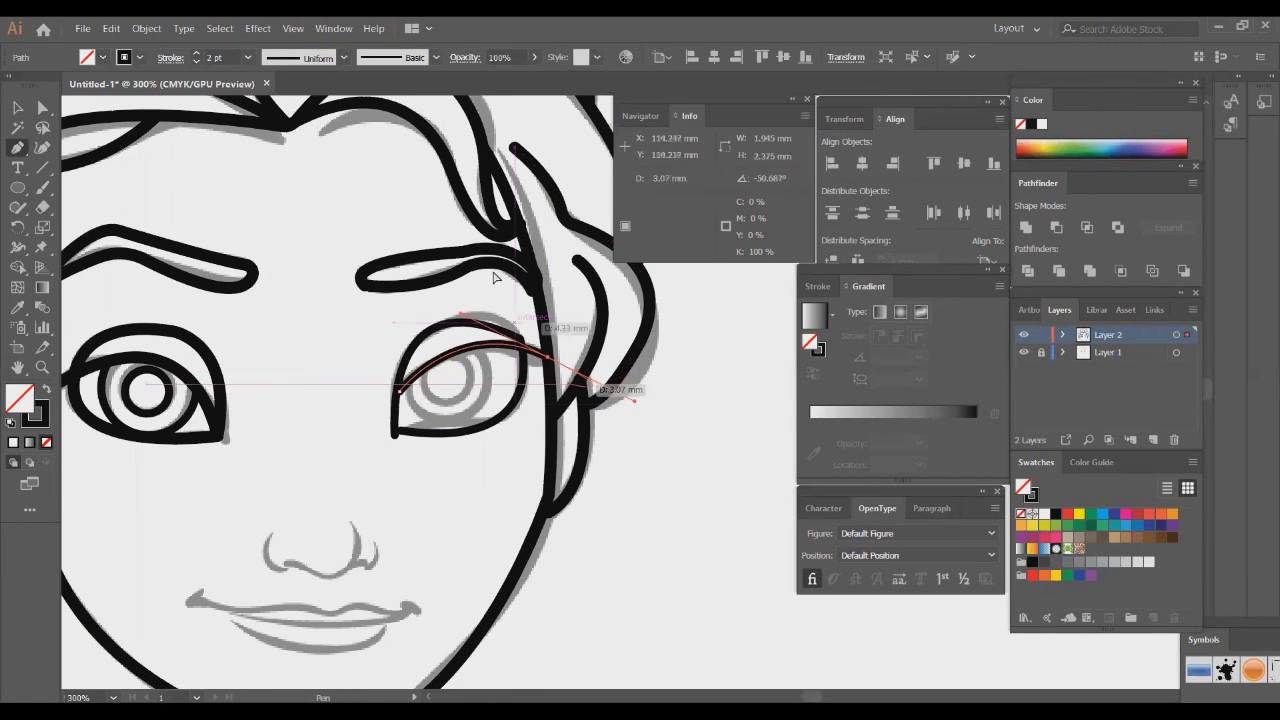
{"action": "left_click", "coordinate": [493, 290], "text": "ctrl"}
Draw a pupil circle about 4 mm wide and an iris circle about 7.3 mm wide in the right eye, positioned over the sketch
{"action": "key", "text": "l"}
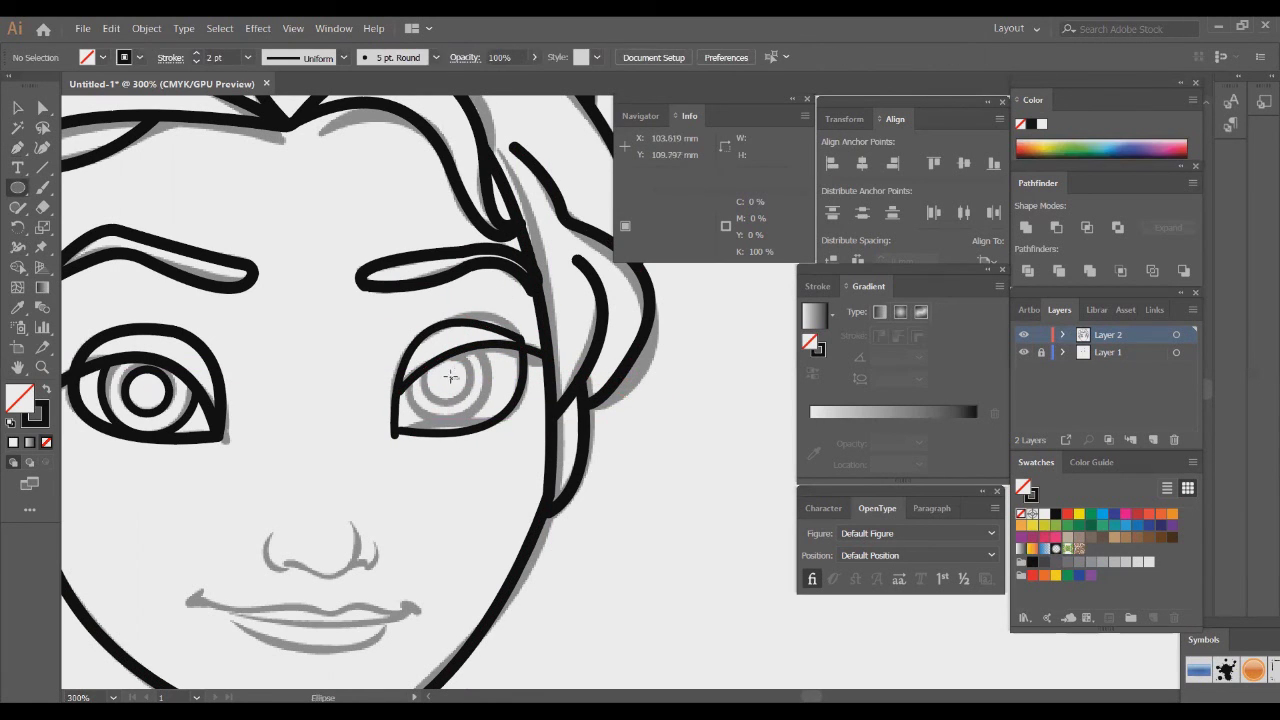
{"action": "left_click_drag", "start_coordinate": [443, 374], "coordinate": [470, 397]}
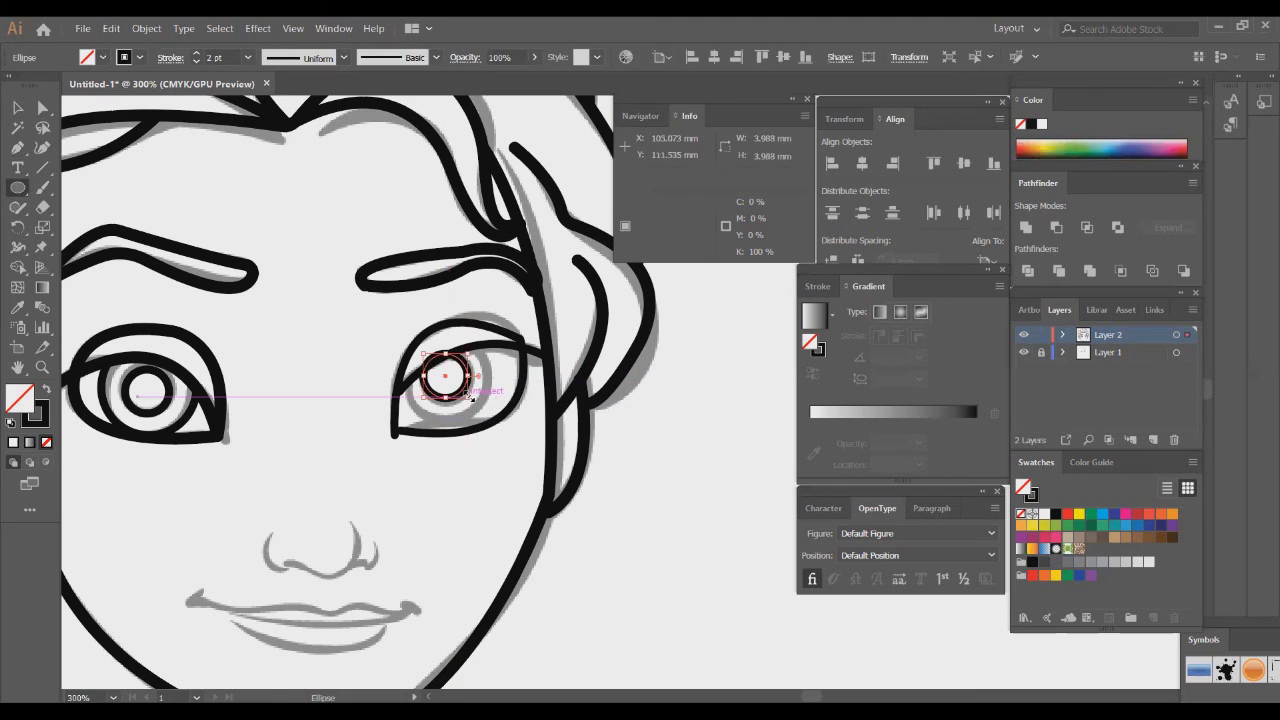
{"action": "left_click_drag", "start_coordinate": [447, 376], "coordinate": [483, 410]}
{"action": "key", "text": "Down"}
{"action": "key", "text": "Down"}
{"action": "key", "text": "Right"}
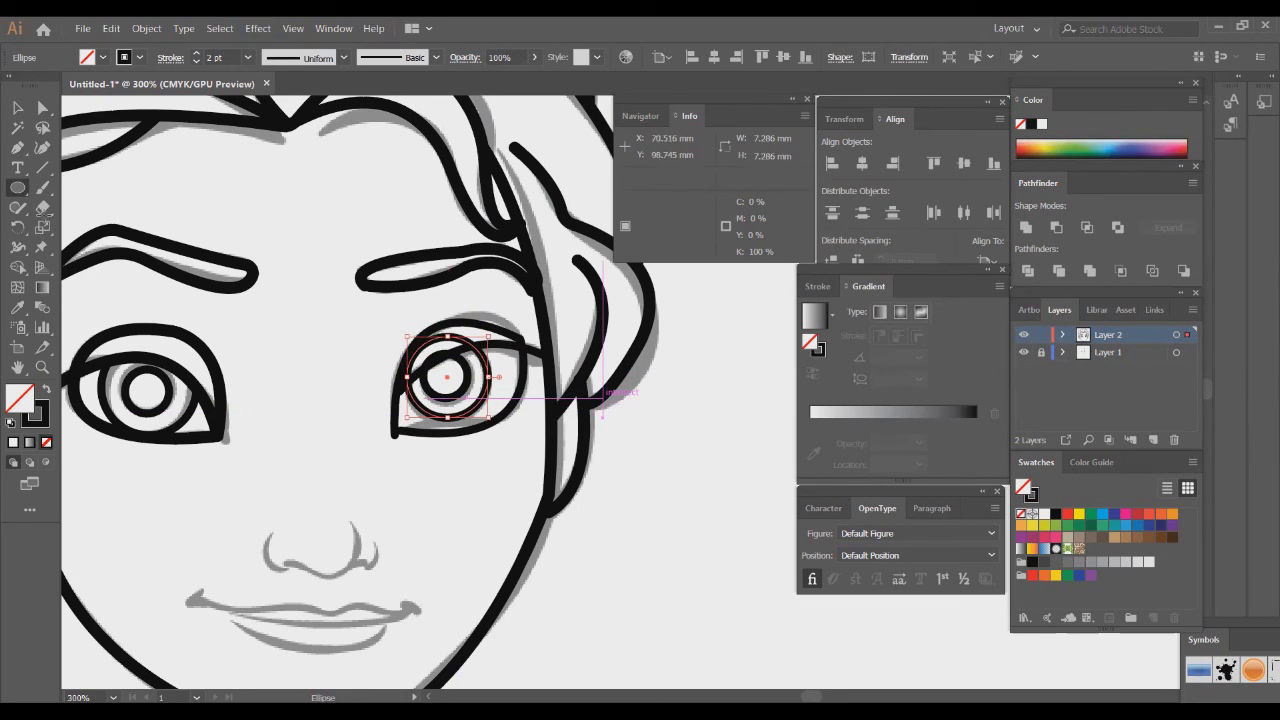
Add anchor points to the right eye's iris circle at both places where it crosses the upper lid line
{"action": "left_click_drag", "start_coordinate": [22, 153], "coordinate": [62, 168]}
{"action": "scroll", "coordinate": [551, 426], "scroll_direction": "up", "scroll_amount": 3}
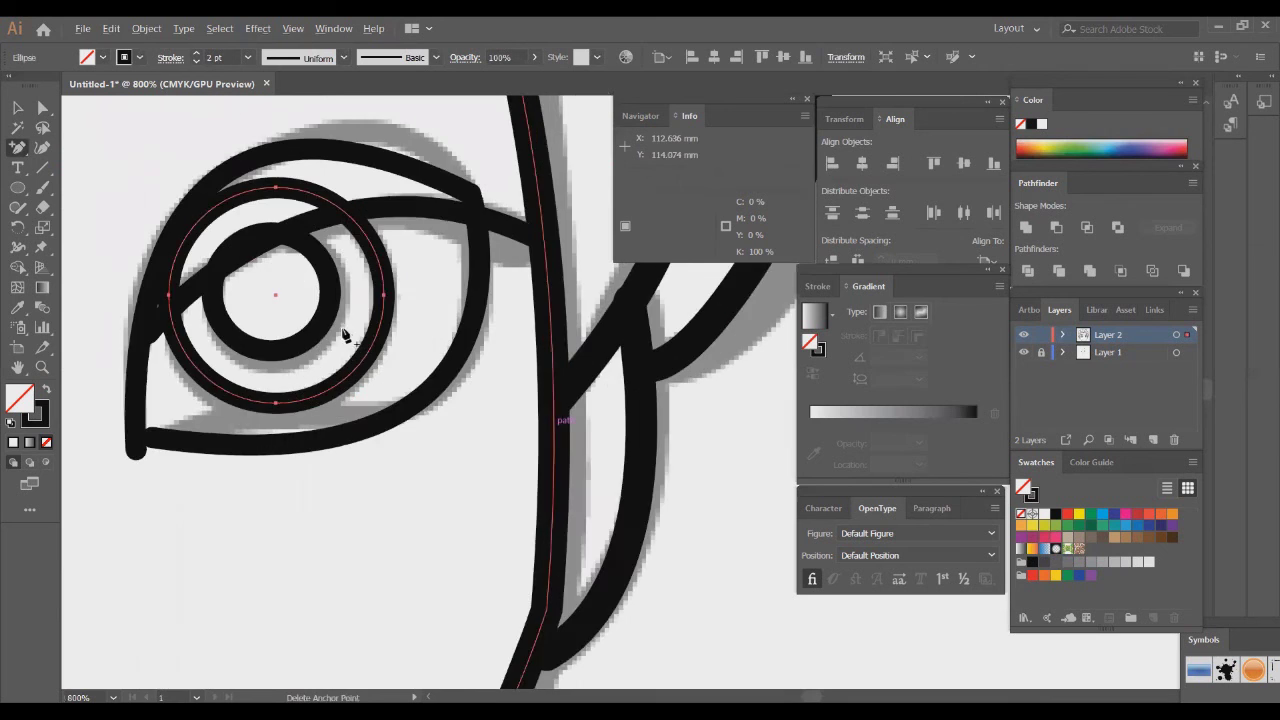
{"action": "scroll", "coordinate": [346, 332], "scroll_direction": "left", "scroll_amount": 3}
{"action": "left_click", "coordinate": [250, 302]}
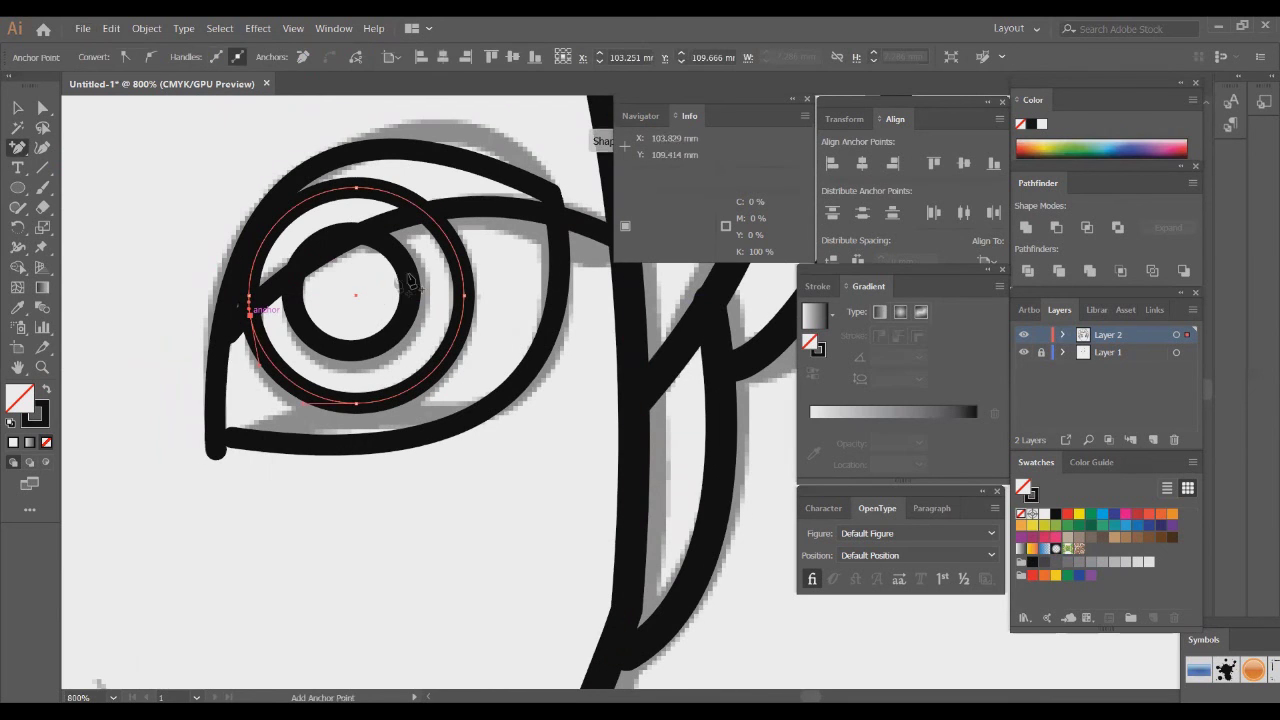
{"action": "left_click", "coordinate": [428, 216], "text": "ctrl"}
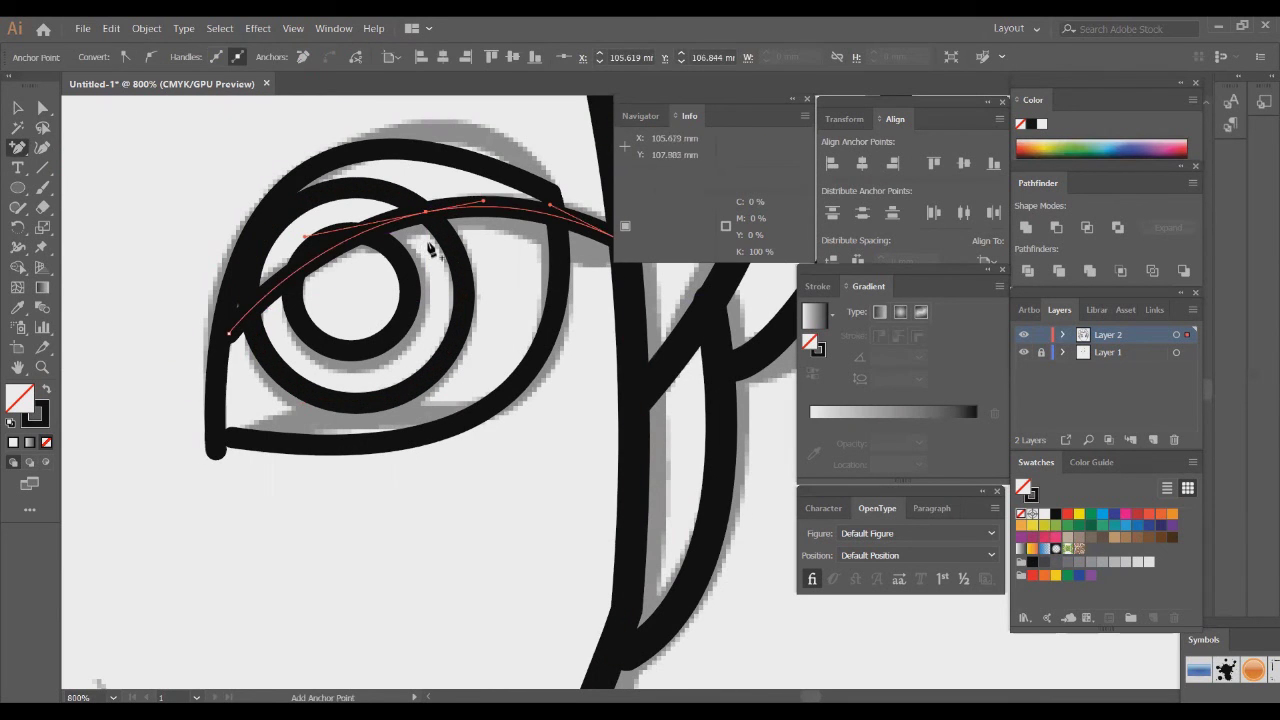
{"action": "left_click", "coordinate": [428, 248], "text": "ctrl"}
{"action": "left_click", "coordinate": [428, 217], "text": "ctrl"}
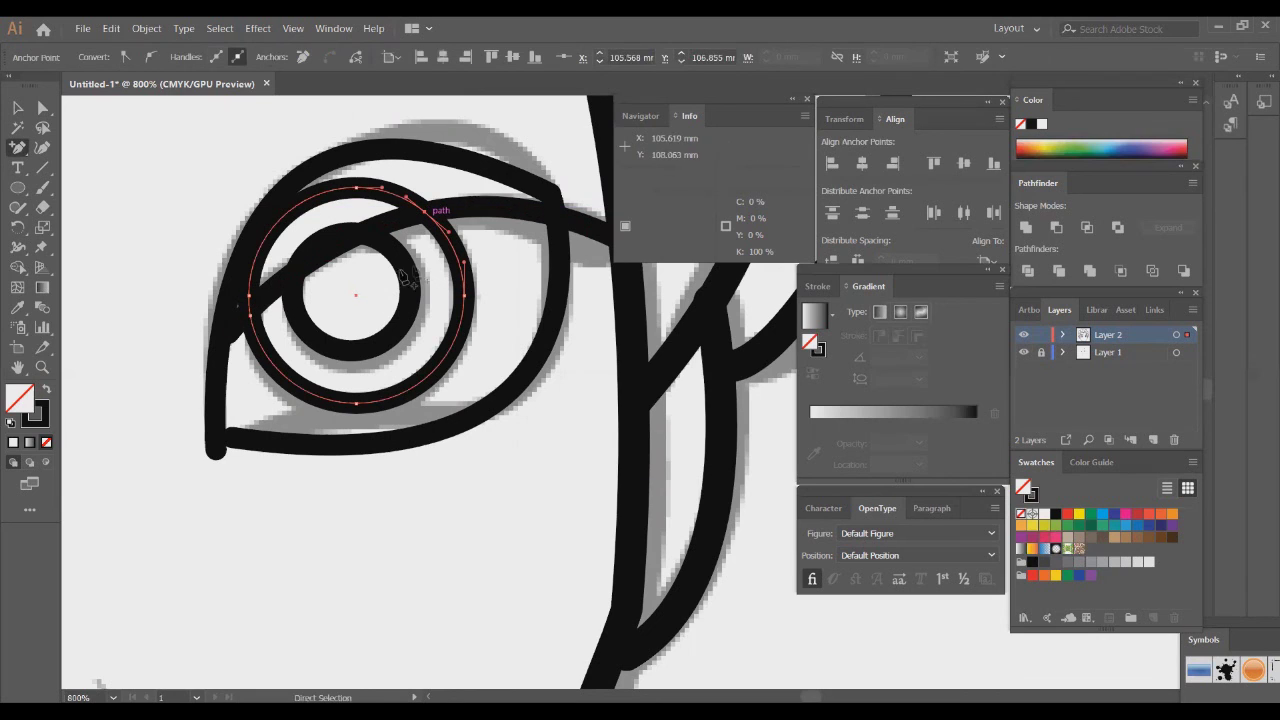
Add anchor points to the right eye's pupil circle at the lid line crossings and delete the upper-left arc between them
{"action": "left_click", "coordinate": [296, 284]}
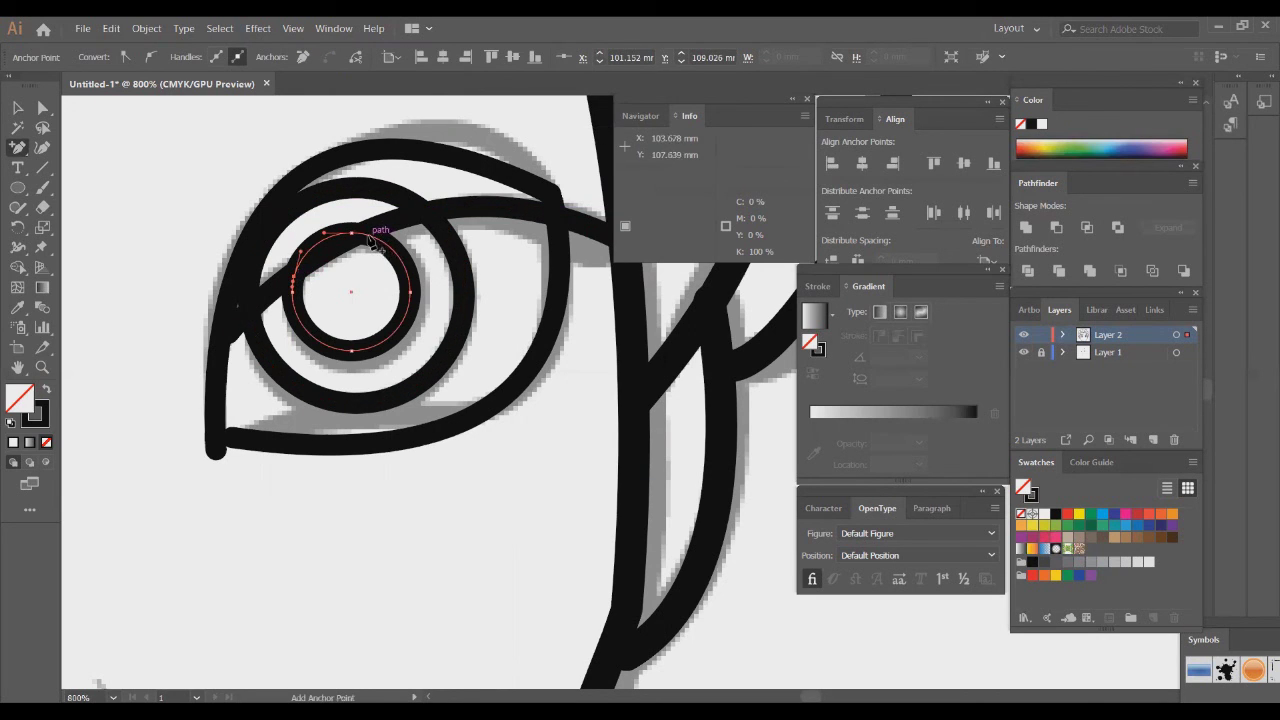
{"action": "key", "text": "a"}
{"action": "left_click", "coordinate": [306, 232]}
{"action": "left_click", "coordinate": [315, 245]}
{"action": "key", "text": "Delete"}
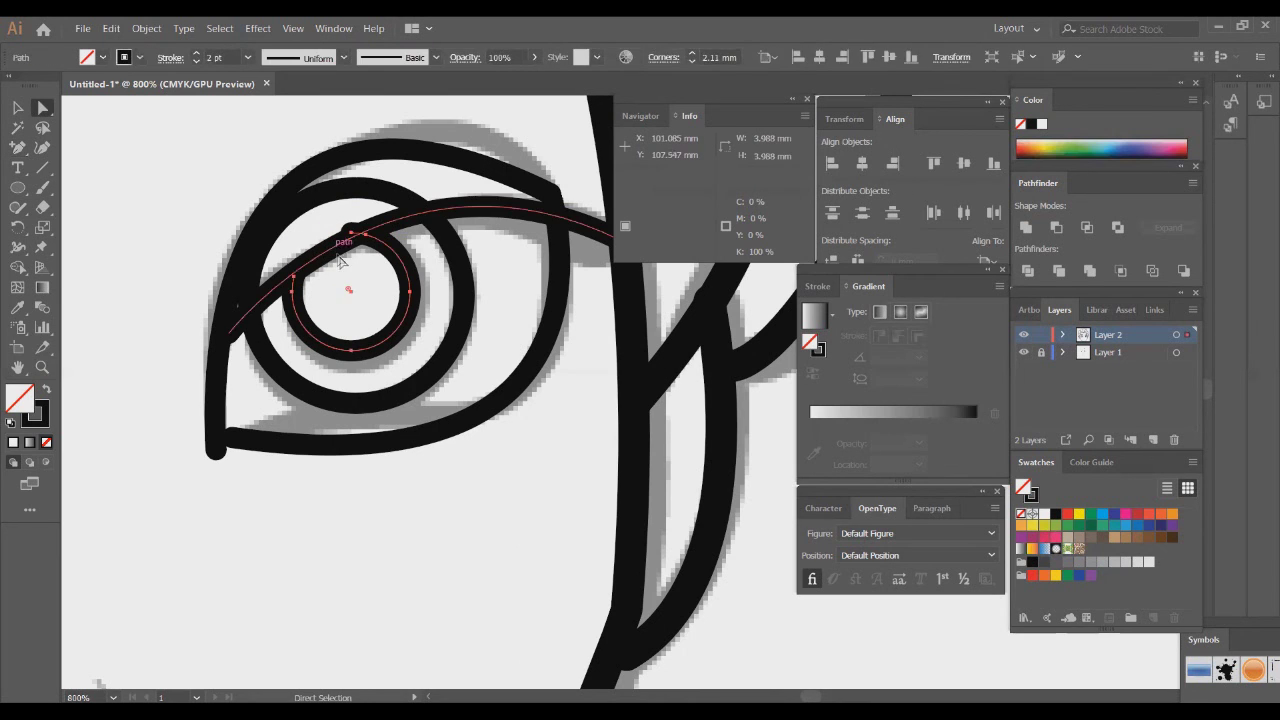
Delete the remaining pupil and iris segments that extend above the right eye's upper lid line
{"action": "left_click", "coordinate": [351, 233]}
{"action": "left_click", "coordinate": [345, 219]}
{"action": "left_click", "coordinate": [362, 188]}
{"action": "key", "text": "Delete"}
{"action": "left_click", "coordinate": [351, 212]}
{"action": "left_click", "coordinate": [343, 190]}
{"action": "key", "text": "Delete"}
{"action": "key", "text": "Delete"}
{"action": "left_click", "coordinate": [250, 296]}
{"action": "key", "text": "Delete"}
{"action": "left_click", "coordinate": [278, 256]}
Move the loose lower end point of the right eye's outline onto the inner corner to close the gap
{"action": "scroll", "coordinate": [365, 337], "scroll_direction": "left", "scroll_amount": 5}
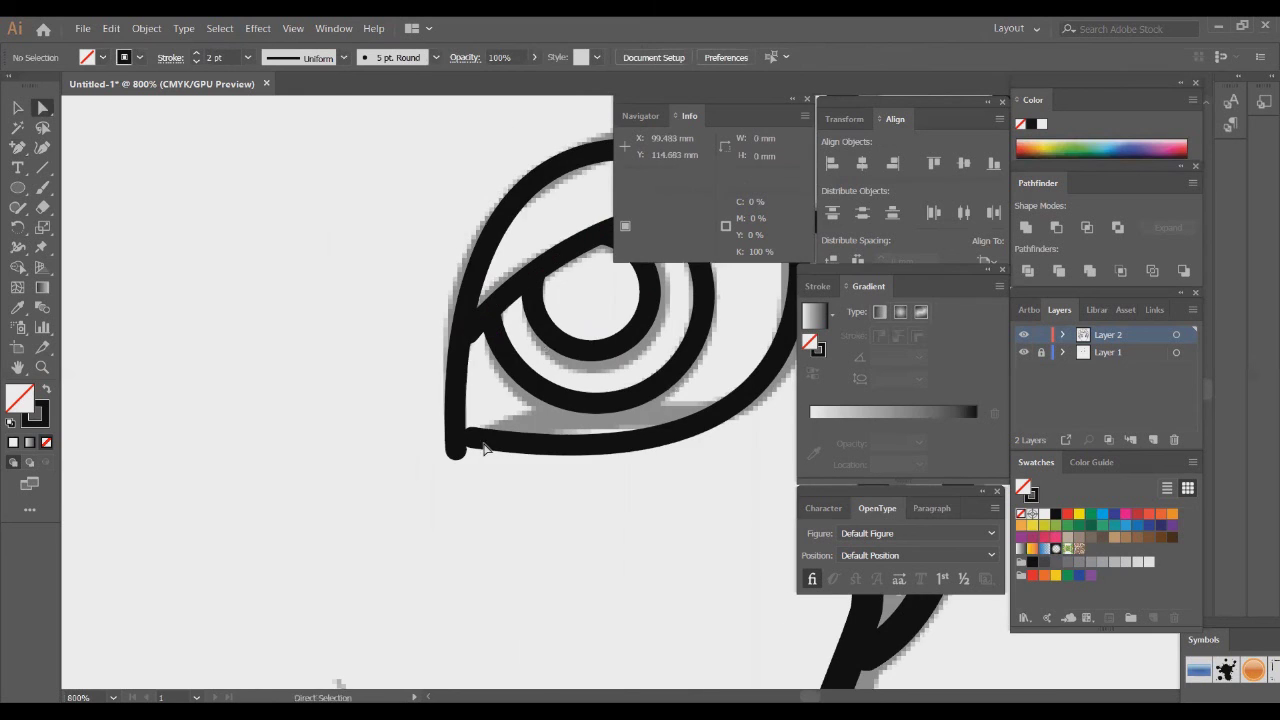
{"action": "left_click_drag", "start_coordinate": [462, 446], "coordinate": [456, 452]}
{"action": "left_click", "coordinate": [408, 408]}
{"action": "left_click", "coordinate": [451, 449]}
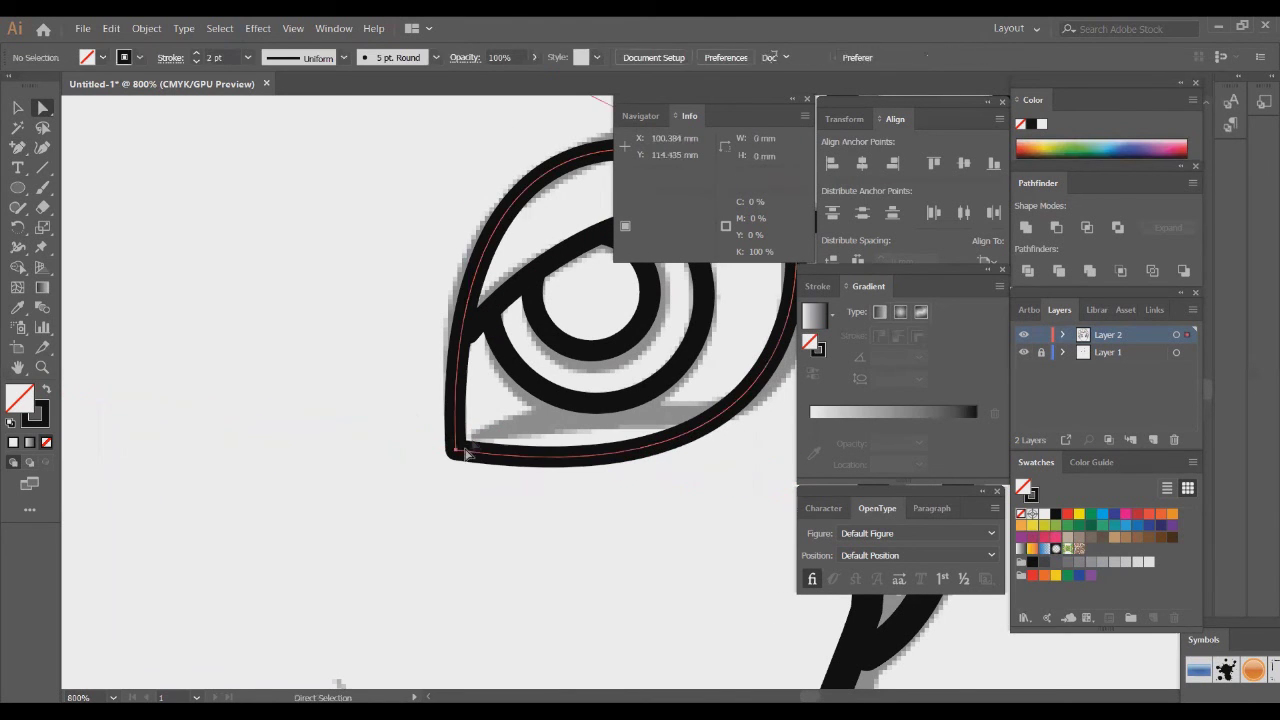
{"action": "left_click", "coordinate": [457, 456]}
{"action": "scroll", "coordinate": [237, 423], "scroll_direction": "left", "scroll_amount": 10}
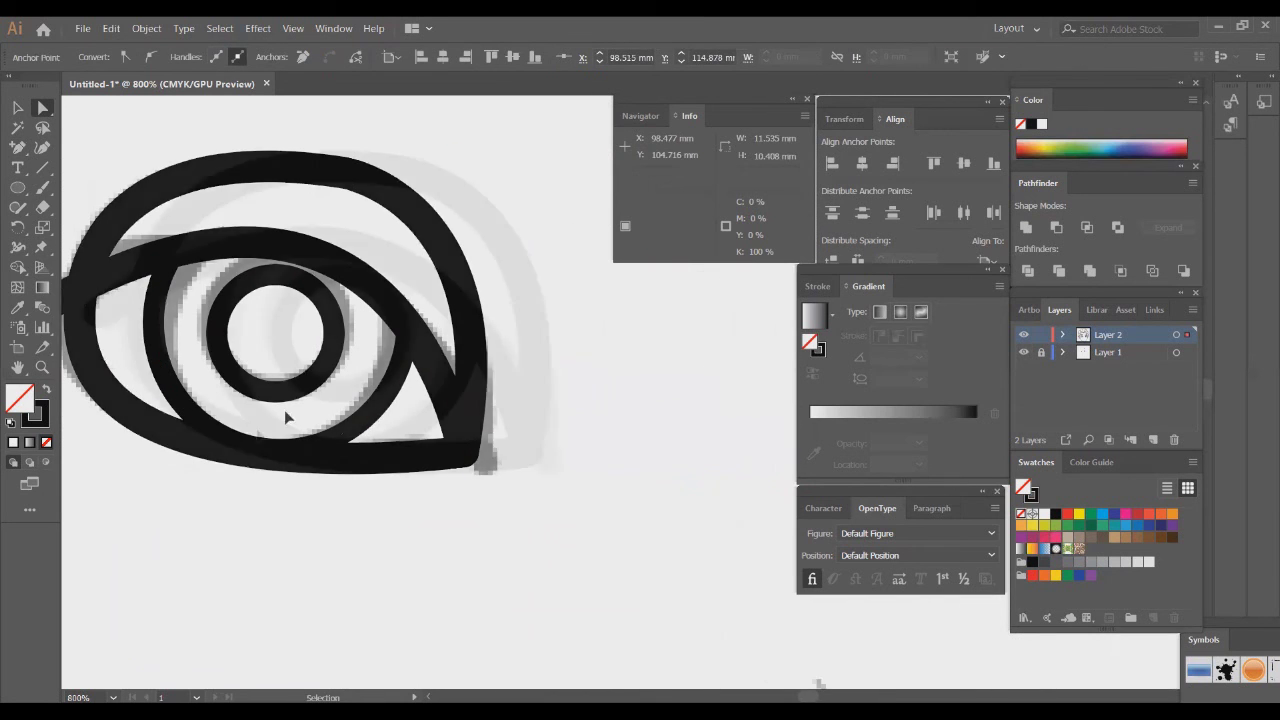
{"action": "left_click", "coordinate": [348, 281]}
{"action": "mouse_move", "coordinate": [354, 277]}
{"action": "left_mouse_down"}
{"action": "mouse_move", "coordinate": [362, 291]}
{"action": "mouse_move", "coordinate": [374, 279]}
{"action": "left_mouse_up"}
{"action": "key", "text": "ctrl+z"}
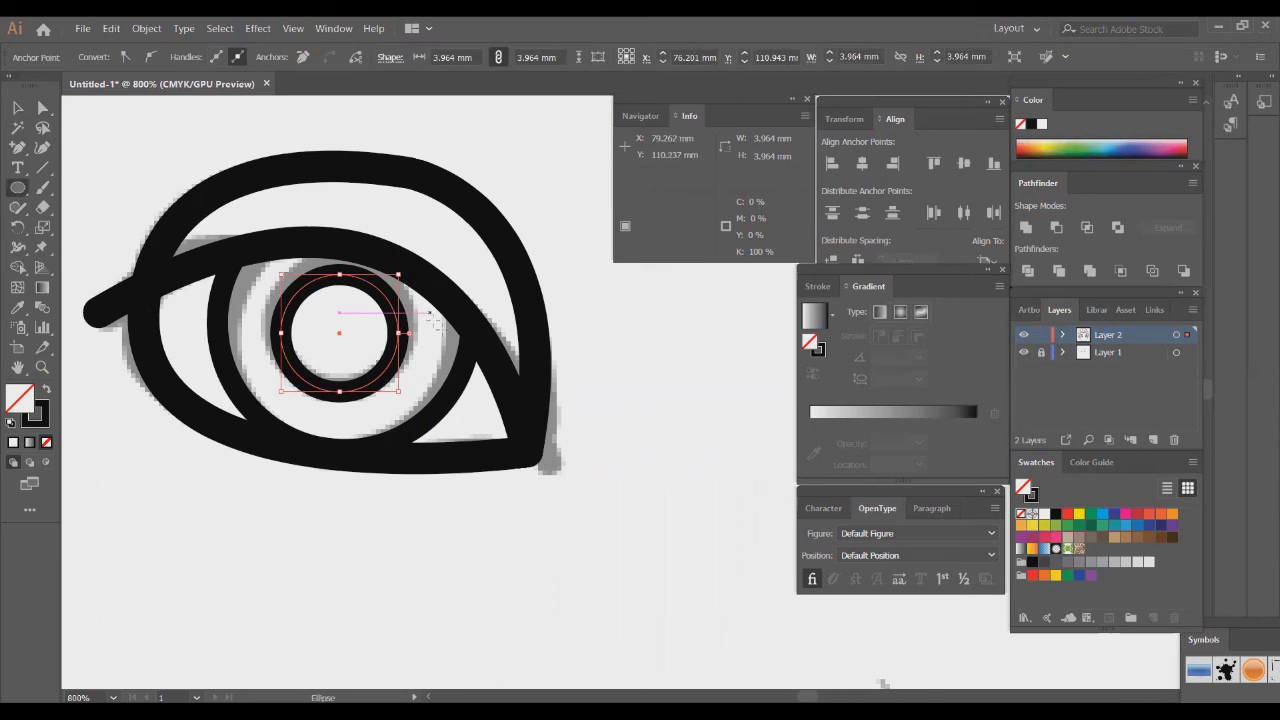
{"action": "left_click", "coordinate": [450, 227]}
{"action": "left_click", "coordinate": [696, 396]}
Nudge the left eye's pupil circle up three increments so its upper edge meets the upper lid line
{"action": "key", "text": "p"}
{"action": "key", "text": "v"}
{"action": "left_click", "coordinate": [404, 330]}
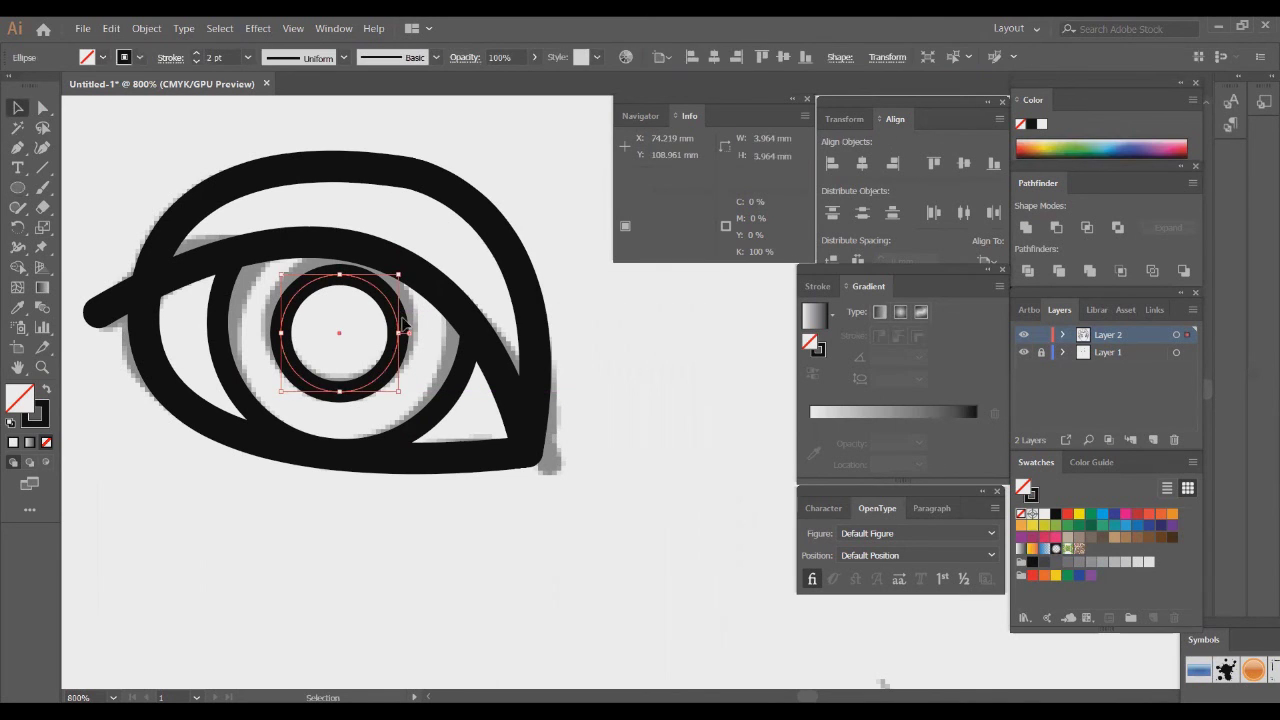
{"action": "key", "text": "Up"}
{"action": "key", "text": "Up"}
{"action": "key", "text": "Up"}
{"action": "left_click", "coordinate": [448, 264]}
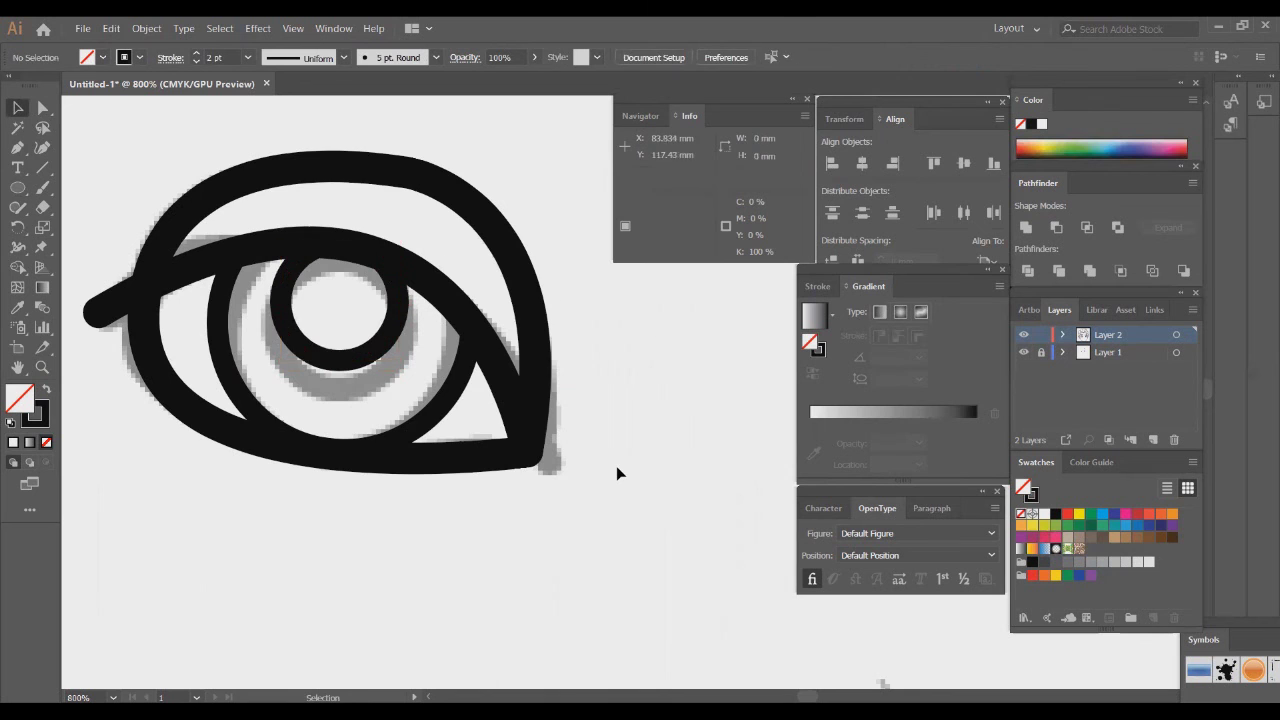
Trace the nose's left nostril with the Pen tool as a short open curve ending at its lower edge
{"action": "scroll", "coordinate": [616, 466], "scroll_direction": "down", "scroll_amount": 2}
{"action": "key", "text": "ctrl+minus"}
{"action": "scroll", "coordinate": [616, 466], "scroll_direction": "down", "scroll_amount": 5}
{"action": "key", "text": "p"}
{"action": "left_click", "coordinate": [522, 290]}
{"action": "left_click_drag", "start_coordinate": [558, 321], "coordinate": [577, 307]}
{"action": "left_click", "coordinate": [578, 305], "text": "ctrl"}
Trace the nose's right side and base as an open path from its upper end through the tip to the left nostril
{"action": "left_click", "coordinate": [599, 275]}
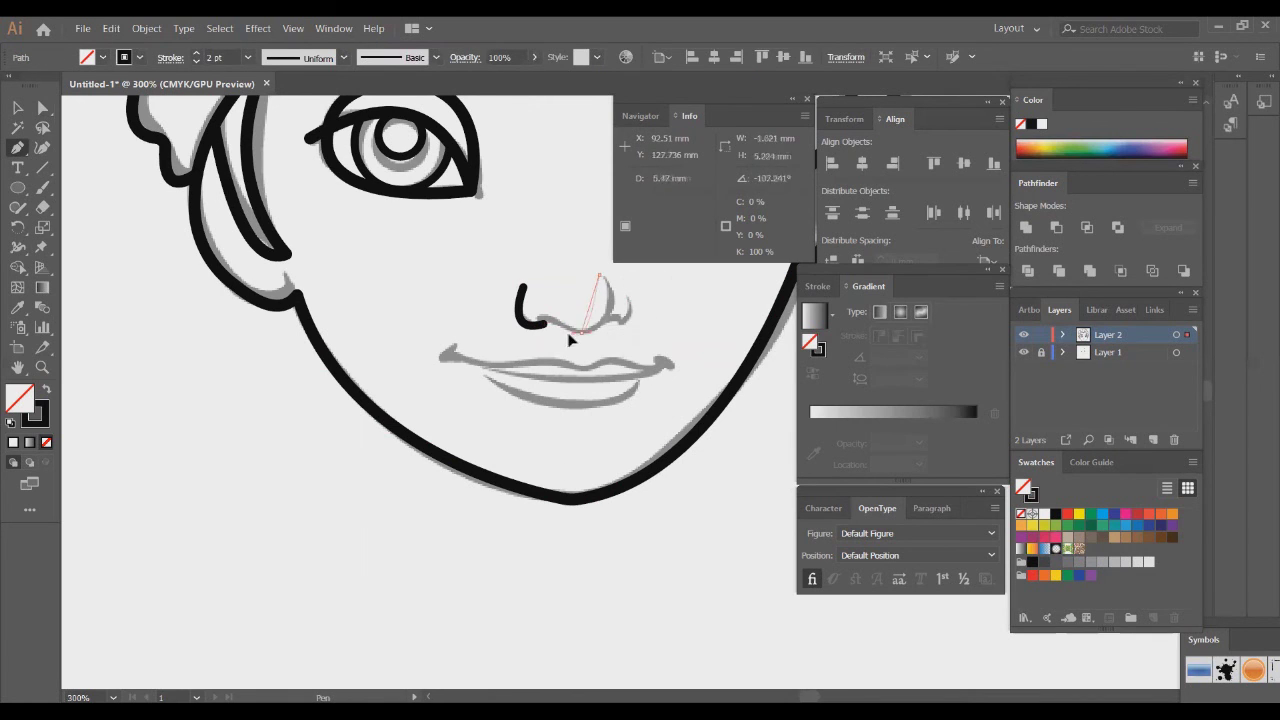
{"action": "left_click_drag", "start_coordinate": [538, 341], "coordinate": [532, 347]}
{"action": "left_click", "coordinate": [582, 332]}
{"action": "left_click_drag", "start_coordinate": [537, 327], "coordinate": [537, 330]}
{"action": "left_click", "coordinate": [580, 312], "text": "ctrl"}
Try to trace the nose's right nostril as a small hooked curve from the nose's right side
{"action": "left_click", "coordinate": [608, 317]}
{"action": "left_click_drag", "start_coordinate": [618, 324], "coordinate": [605, 341]}
{"action": "left_click", "coordinate": [634, 325], "text": "ctrl"}
{"action": "left_click", "coordinate": [621, 293]}
{"action": "key", "text": "ctrl+z"}
{"action": "scroll", "coordinate": [633, 319], "scroll_direction": "up", "scroll_amount": 3}
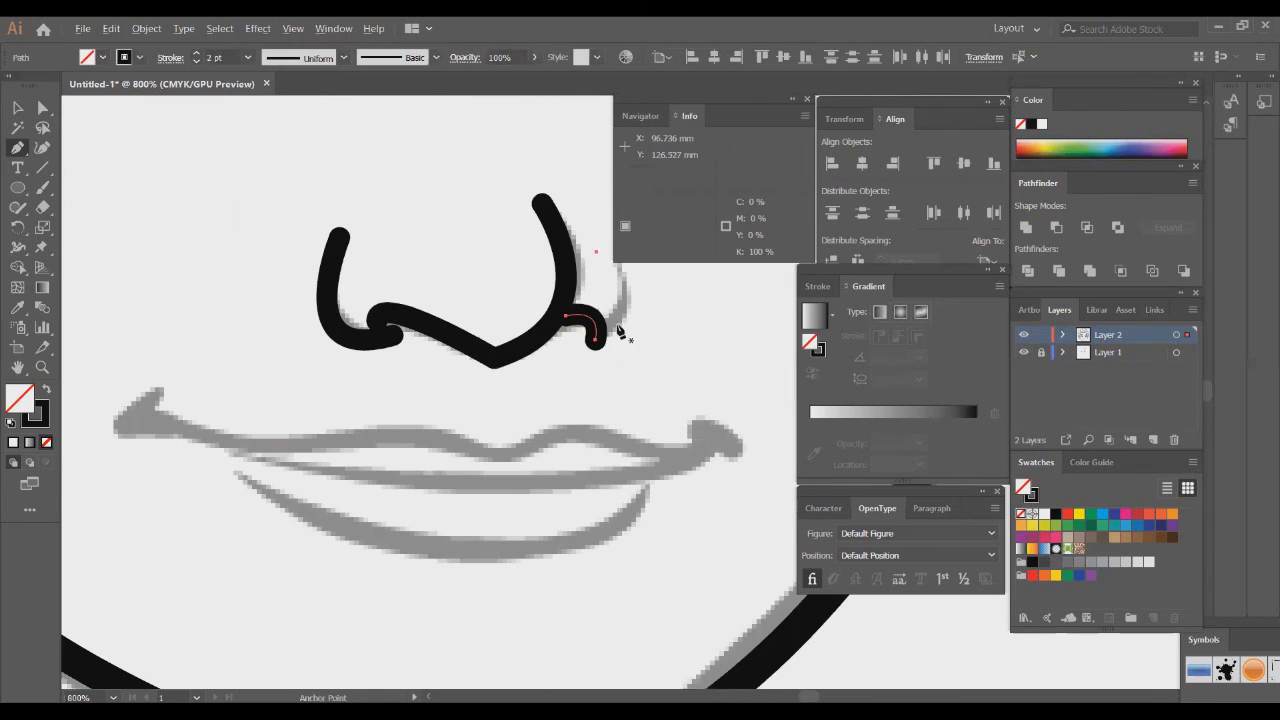
{"action": "scroll", "coordinate": [607, 298], "scroll_direction": "up", "scroll_amount": 3}
{"action": "left_click_drag", "start_coordinate": [609, 318], "coordinate": [557, 353]}
{"action": "left_click", "coordinate": [677, 428], "text": "ctrl"}
Toggle Layer 2's visibility repeatedly to compare the traced outlines with the underlying sketch, leaving the layer shown
{"action": "scroll", "coordinate": [674, 423], "scroll_direction": "down", "scroll_amount": 4}
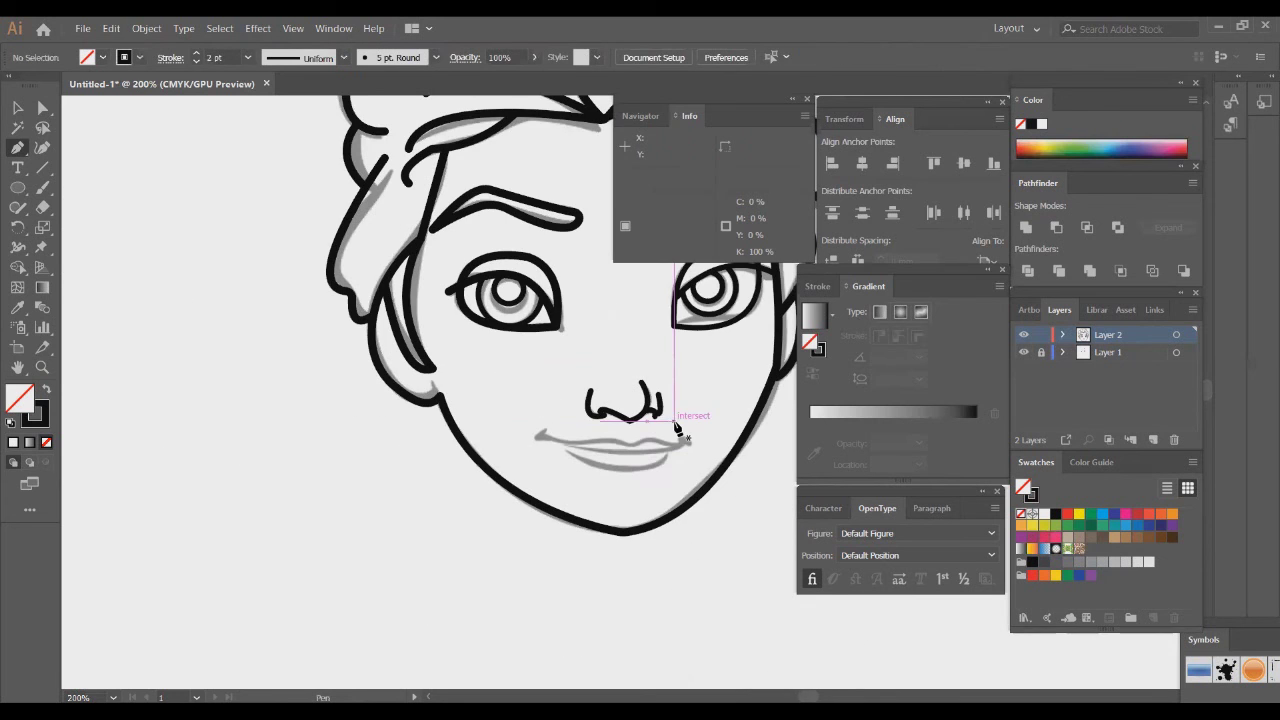
{"action": "left_click", "coordinate": [1023, 335]}
{"action": "left_click", "coordinate": [1023, 335]}
{"action": "left_click", "coordinate": [1023, 335]}
{"action": "left_click", "coordinate": [1023, 335]}
{"action": "left_click", "coordinate": [1023, 335]}
{"action": "left_click", "coordinate": [1023, 335]}
{"action": "left_click", "coordinate": [1023, 335]}
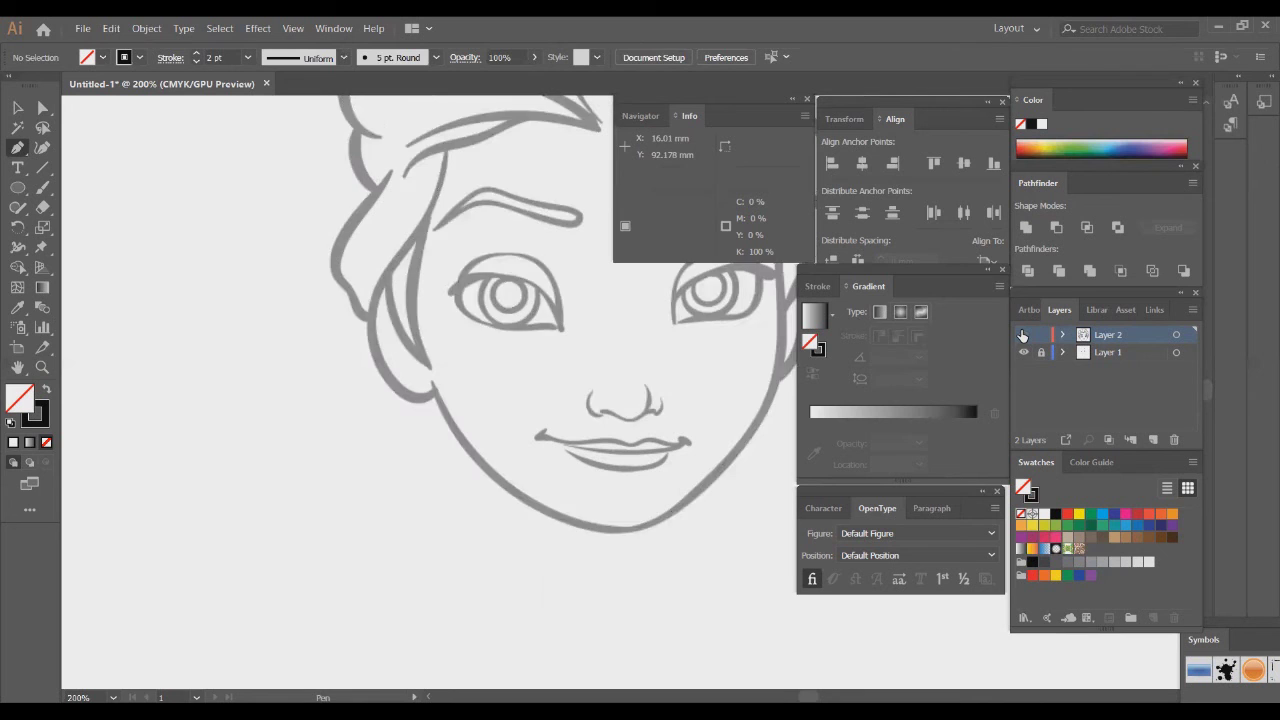
{"action": "left_click", "coordinate": [1023, 335]}
Trace the right nostril as an open curve from the nose's right side, down around its lower edge and up
{"action": "scroll", "coordinate": [700, 412], "scroll_direction": "up", "scroll_amount": 3}
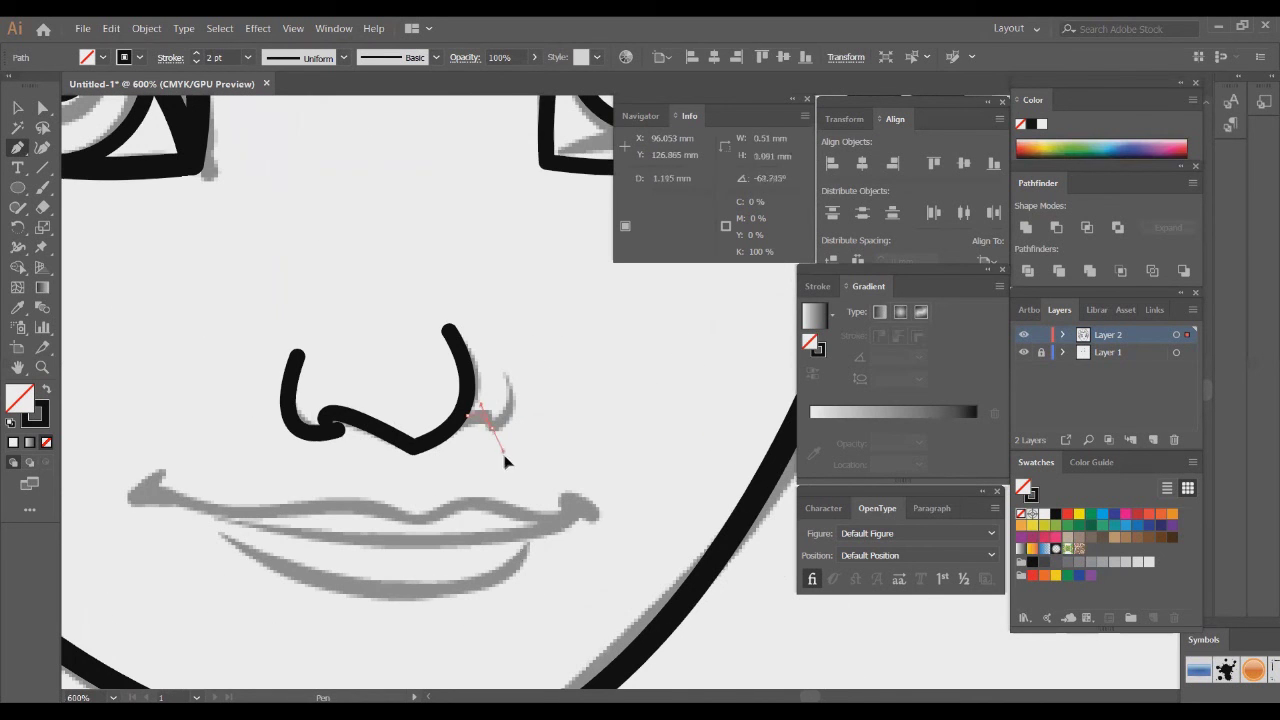
{"action": "left_click_drag", "start_coordinate": [505, 445], "coordinate": [503, 443]}
{"action": "left_click_drag", "start_coordinate": [491, 302], "coordinate": [499, 280]}
{"action": "left_click", "coordinate": [568, 414], "text": "ctrl"}
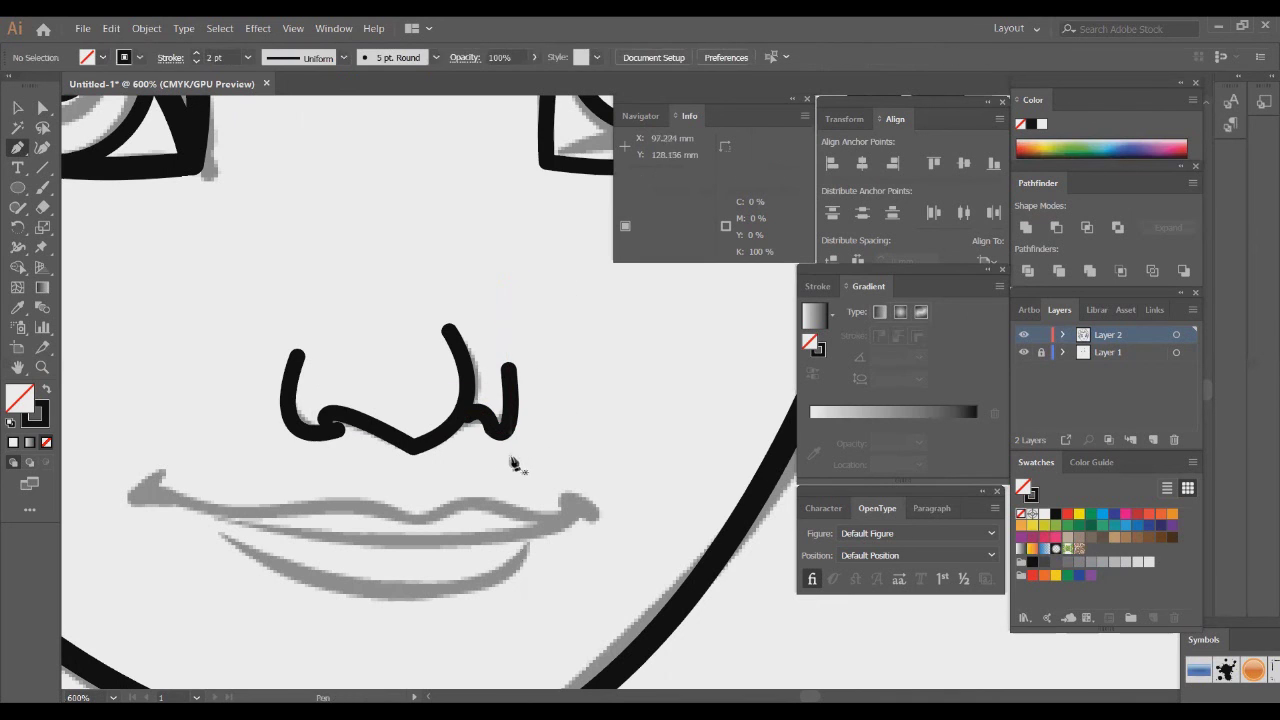
Round the sharp corner point at the tip of the nose's base line
{"action": "left_click", "coordinate": [479, 420]}
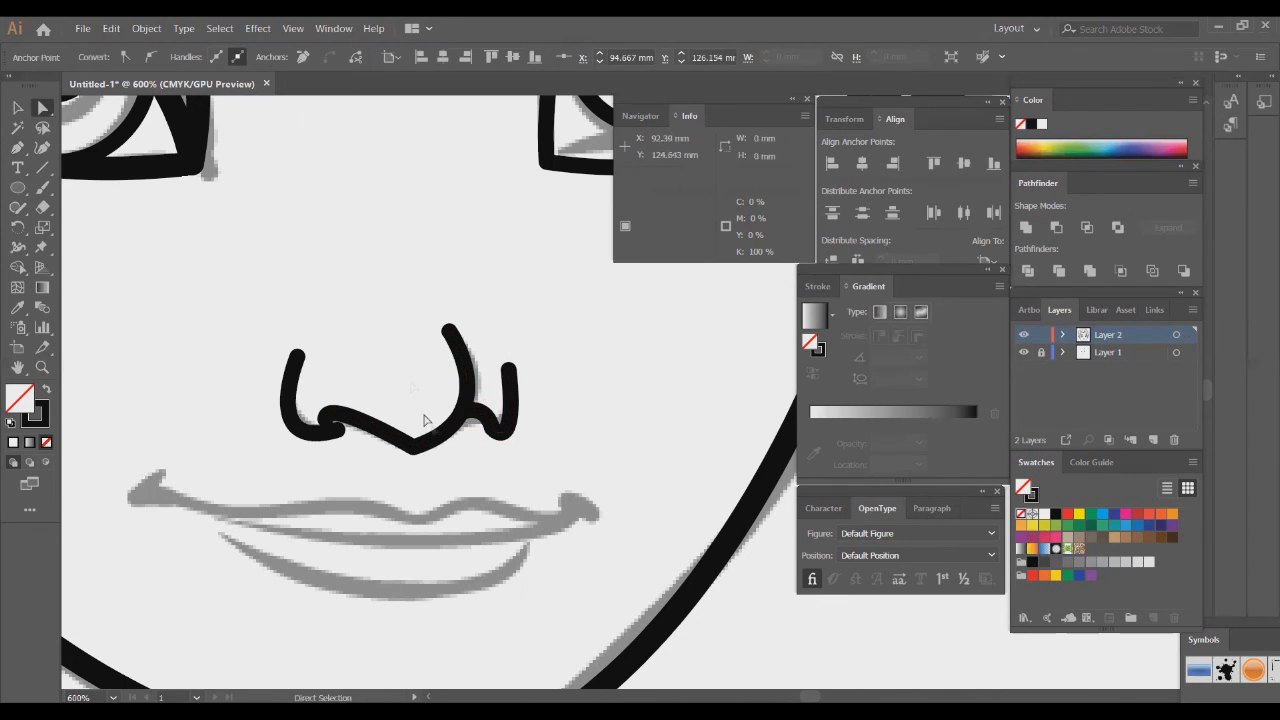
{"action": "left_click", "coordinate": [412, 385]}
{"action": "left_click", "coordinate": [415, 448]}
{"action": "left_click_drag", "start_coordinate": [416, 435], "coordinate": [420, 424]}
{"action": "left_click", "coordinate": [464, 481]}
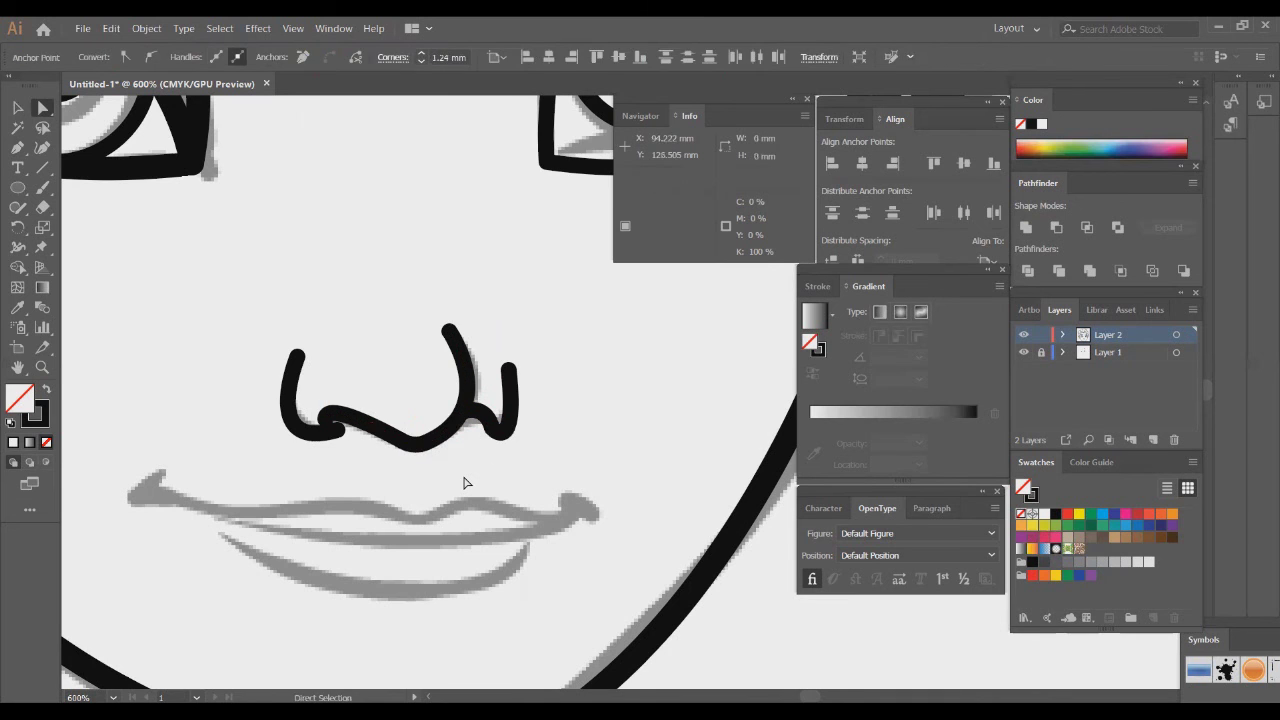
{"action": "left_click", "coordinate": [463, 483]}
Trace the mouth from its hooked left corner along the upper lip to the right corner, and back along the line between the lips
{"action": "scroll", "coordinate": [463, 483], "scroll_direction": "down", "scroll_amount": 2}
{"action": "scroll", "coordinate": [349, 457], "scroll_direction": "up", "scroll_amount": 1}
{"action": "scroll", "coordinate": [340, 400], "scroll_direction": "up", "scroll_amount": 2}
{"action": "left_click", "coordinate": [307, 287]}
{"action": "left_click_drag", "start_coordinate": [305, 318], "coordinate": [355, 325]}
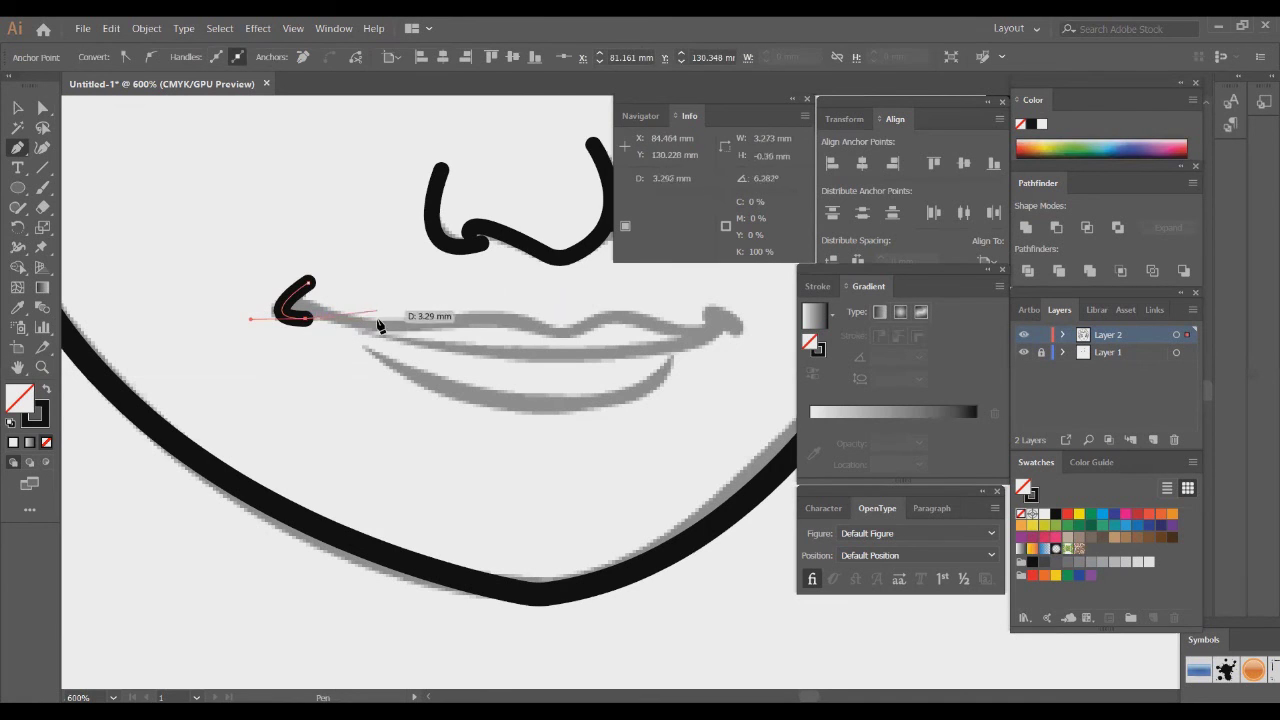
{"action": "left_click", "coordinate": [379, 328]}
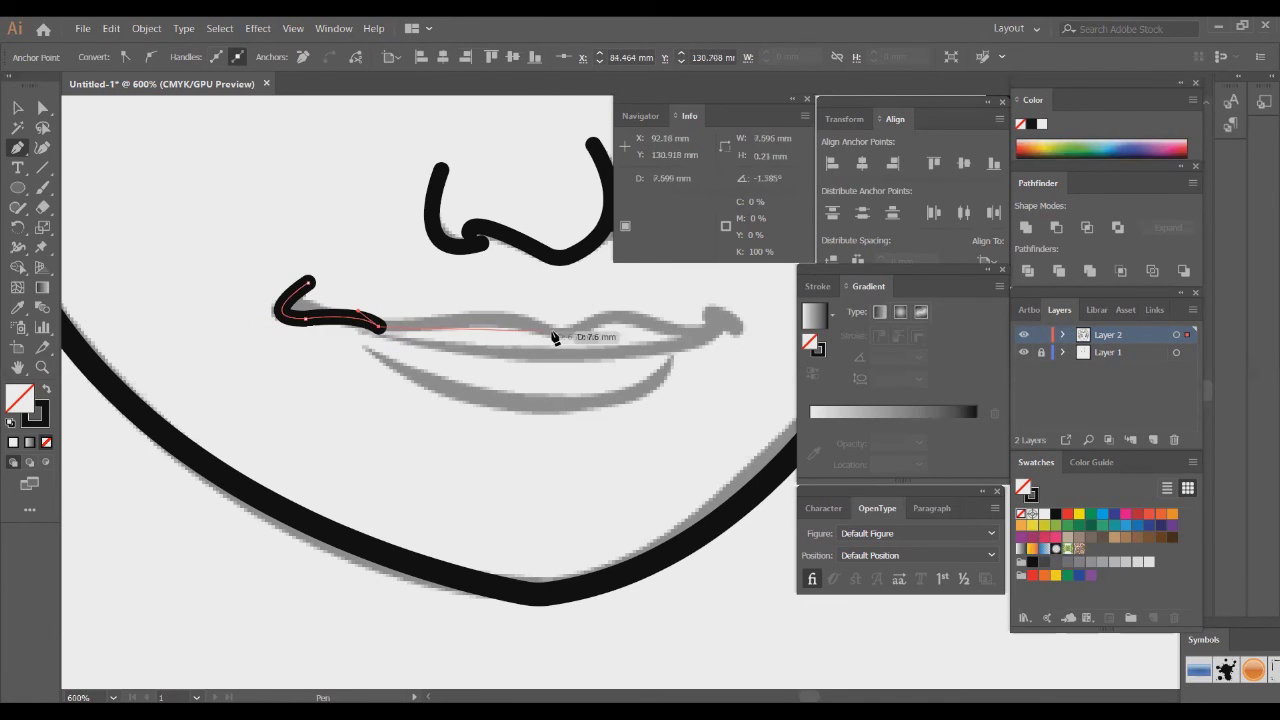
{"action": "left_click_drag", "start_coordinate": [557, 333], "coordinate": [739, 295]}
{"action": "left_click_drag", "start_coordinate": [366, 333], "coordinate": [107, 269]}
{"action": "left_click", "coordinate": [686, 449], "text": "ctrl"}
Trace the lower lip as a single open curve from below the left end of the lips to their right side
{"action": "left_click", "coordinate": [365, 348]}
{"action": "mouse_move", "coordinate": [679, 351]}
{"action": "left_mouse_down"}
{"action": "mouse_move", "coordinate": [825, 218]}
{"action": "mouse_move", "coordinate": [806, 230]}
{"action": "left_mouse_up"}
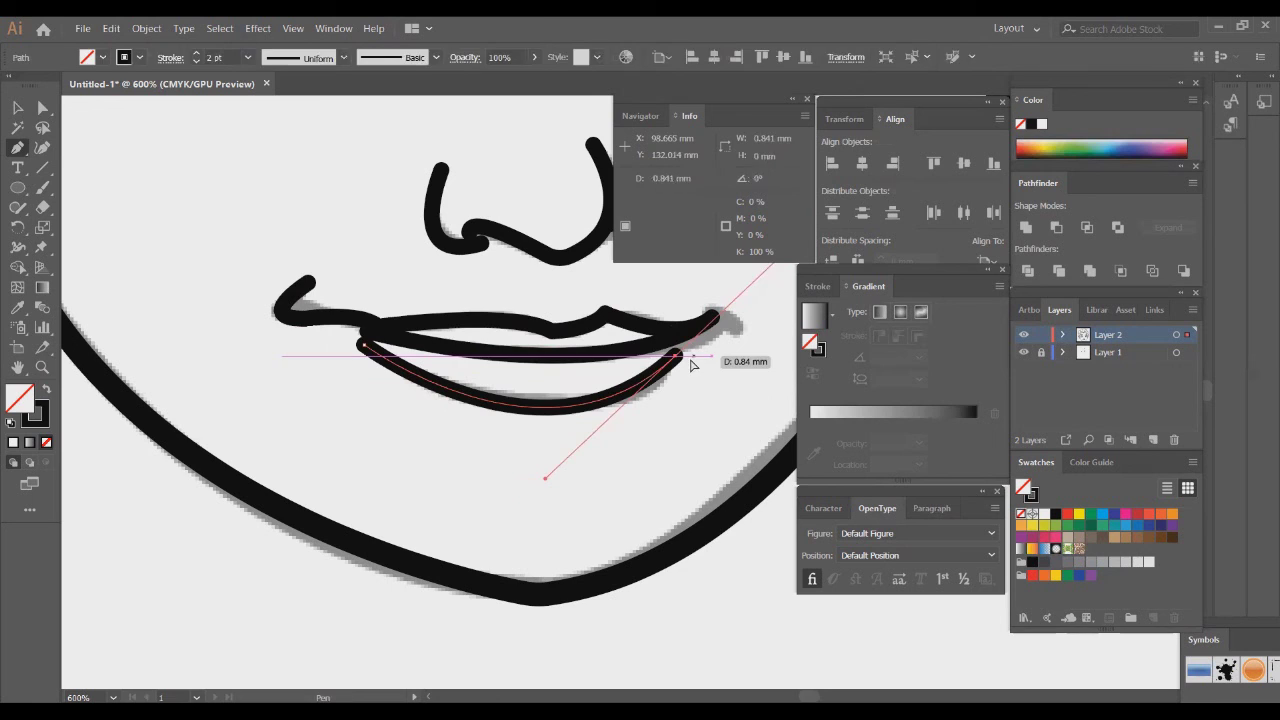
{"action": "left_click", "coordinate": [700, 380], "text": "ctrl"}
Round the sharp corner at the upper lip's right peak to a radius of about 1.16 mm
{"action": "left_click", "coordinate": [604, 312]}
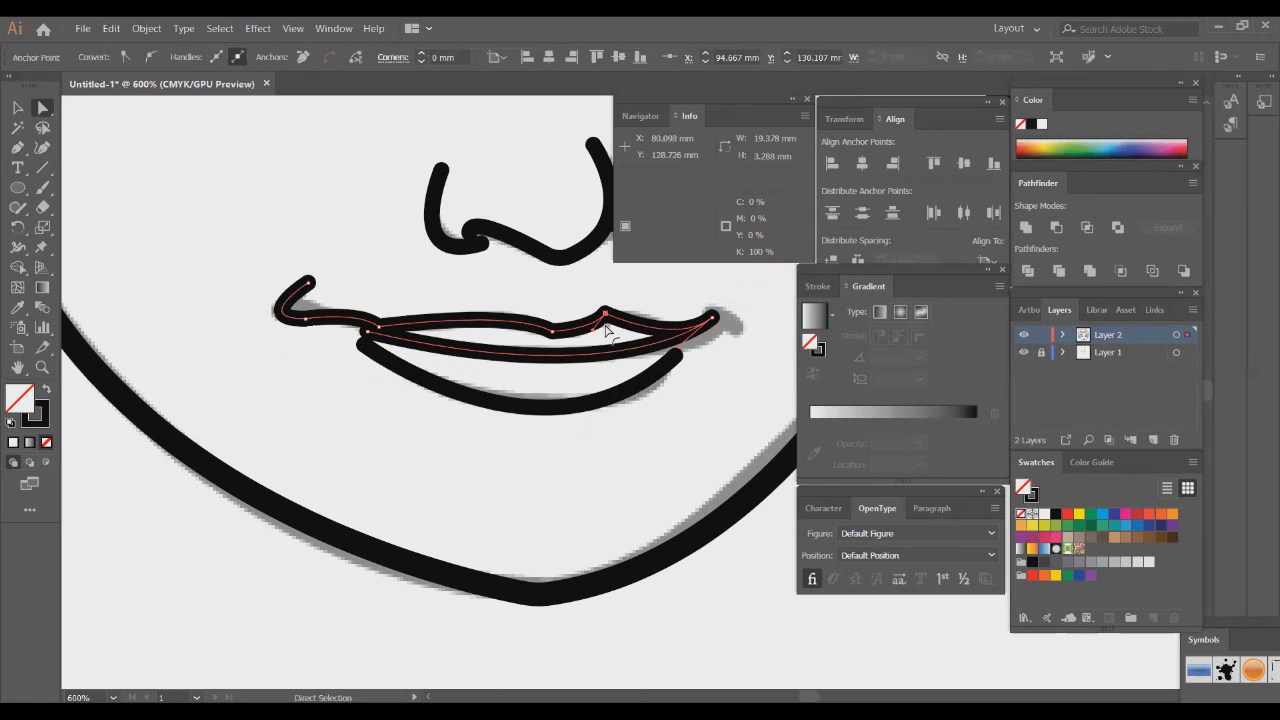
{"action": "mouse_move", "coordinate": [604, 328]}
{"action": "left_mouse_down"}
{"action": "mouse_move", "coordinate": [550, 339]}
{"action": "mouse_move", "coordinate": [573, 302]}
{"action": "left_mouse_up"}
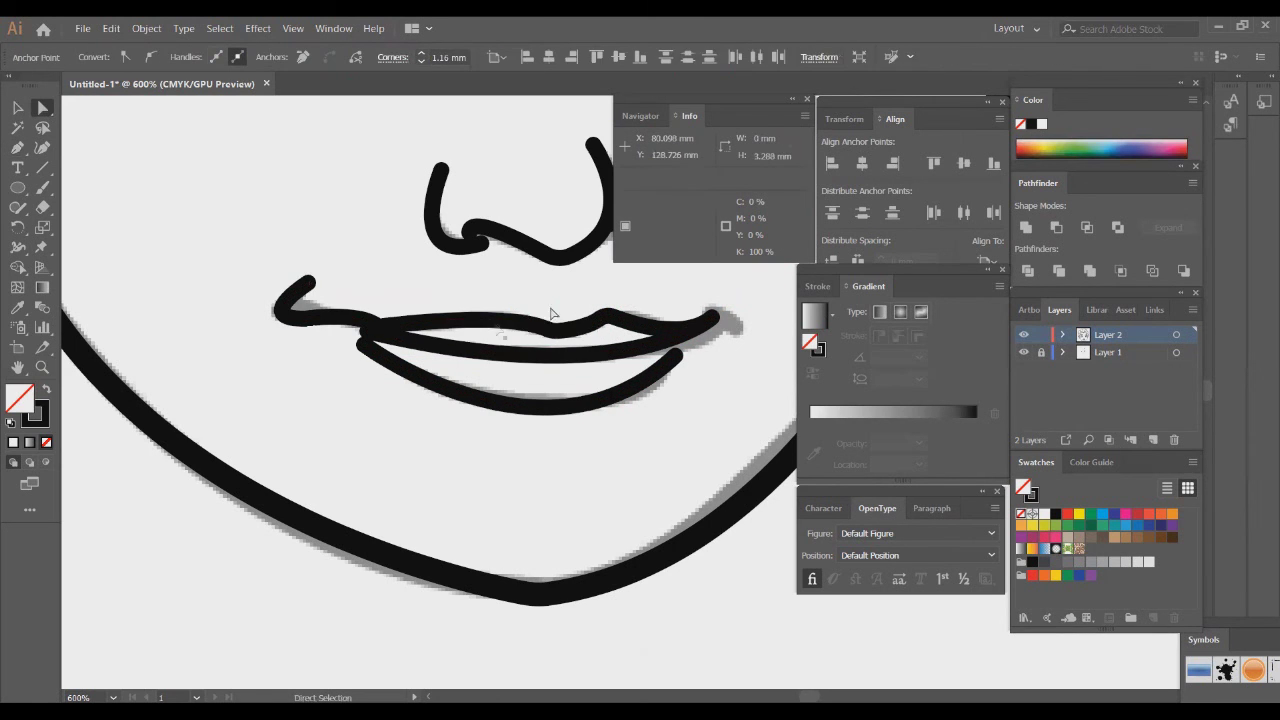
{"action": "left_click", "coordinate": [573, 301]}
Move the left ends of the lower lip and the line between the lips onto the upper lip's left junction
{"action": "left_click", "coordinate": [365, 343]}
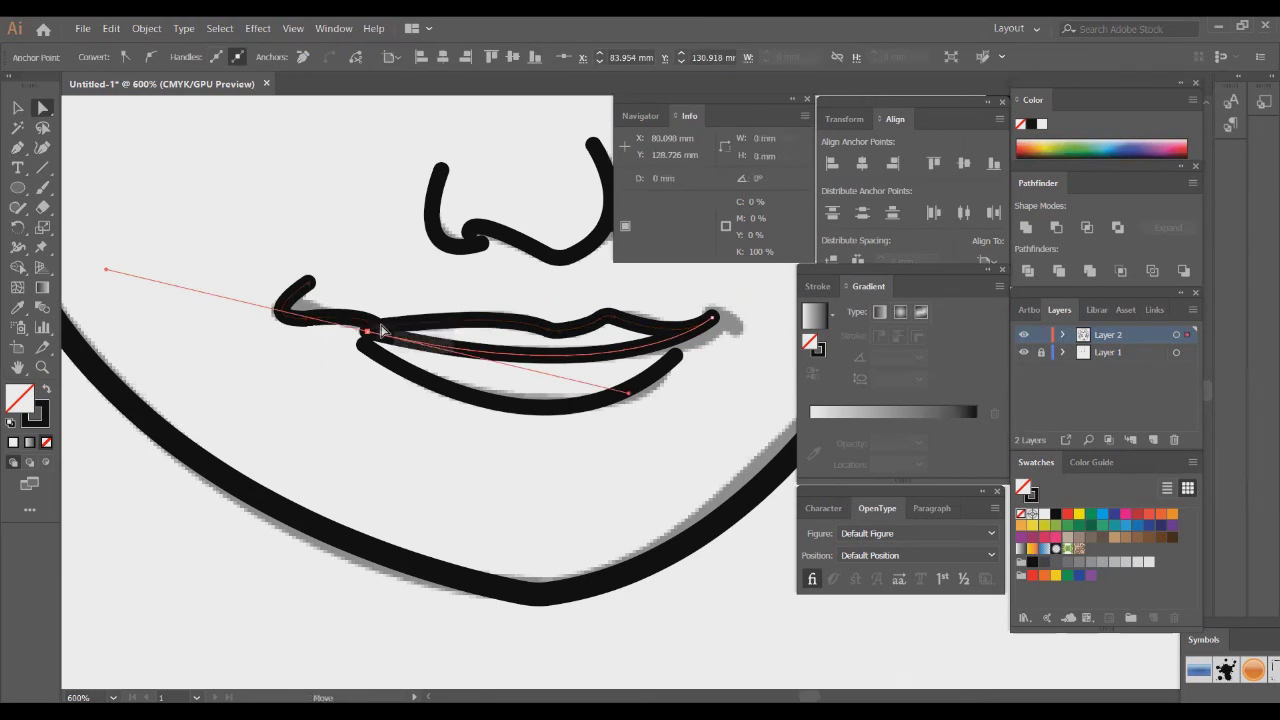
{"action": "left_click_drag", "start_coordinate": [370, 346], "coordinate": [379, 329]}
{"action": "left_click", "coordinate": [398, 267]}
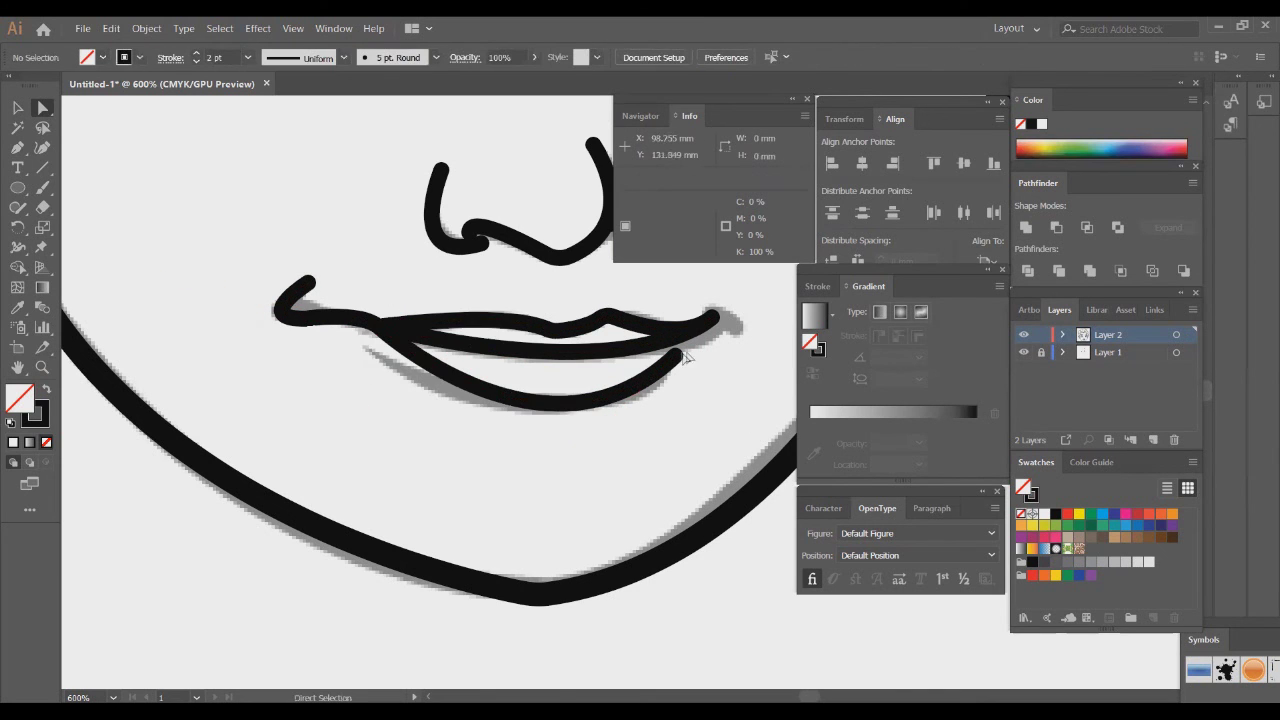
Move the lower lip's right end up to the mouth's right corner, undoing the first placement and repositioning it slightly inward
{"action": "left_click_drag", "start_coordinate": [679, 357], "coordinate": [714, 318]}
{"action": "left_click", "coordinate": [732, 300]}
{"action": "key", "text": "ctrl+z"}
{"action": "left_click_drag", "start_coordinate": [676, 360], "coordinate": [709, 323]}
{"action": "left_click", "coordinate": [786, 399]}
Hide Layer 1 with the sketch to view the whole face's traced outlines alone
{"action": "scroll", "coordinate": [643, 410], "scroll_direction": "down", "scroll_amount": 4}
{"action": "scroll", "coordinate": [642, 404], "scroll_direction": "right", "scroll_amount": 4}
{"action": "scroll", "coordinate": [642, 404], "scroll_direction": "up", "scroll_amount": 3}
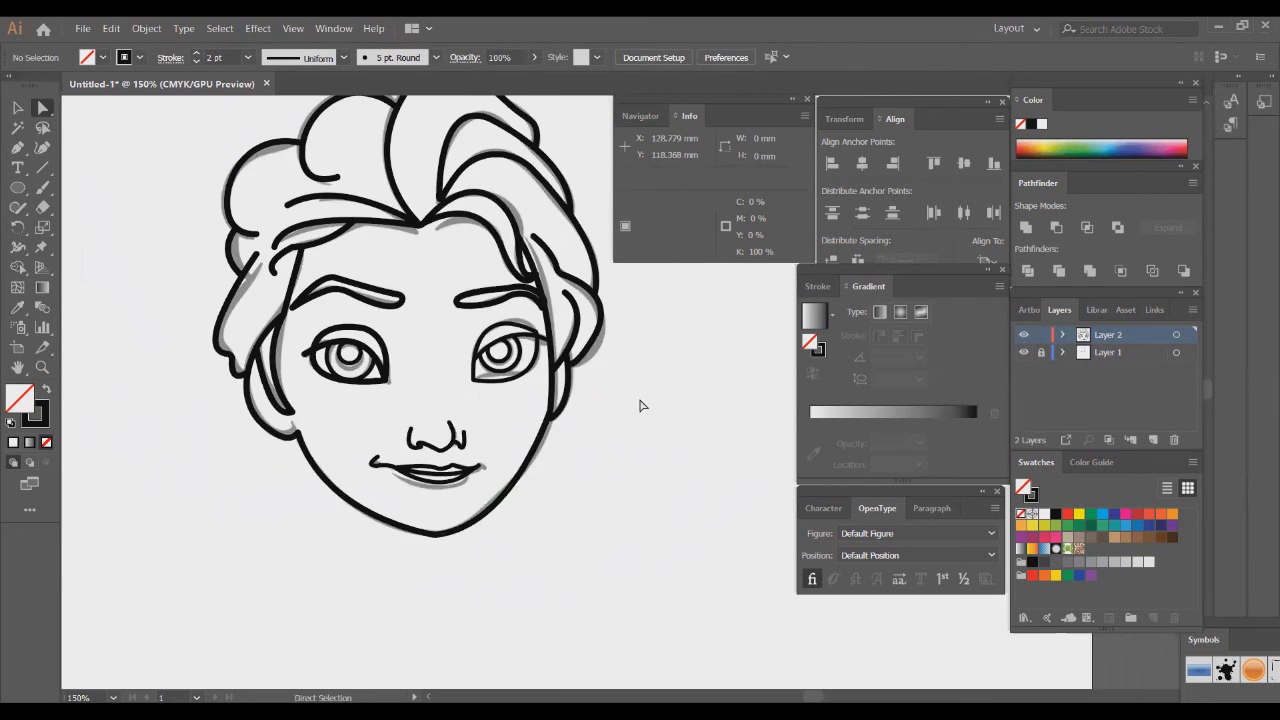
{"action": "left_click", "coordinate": [1024, 353]}
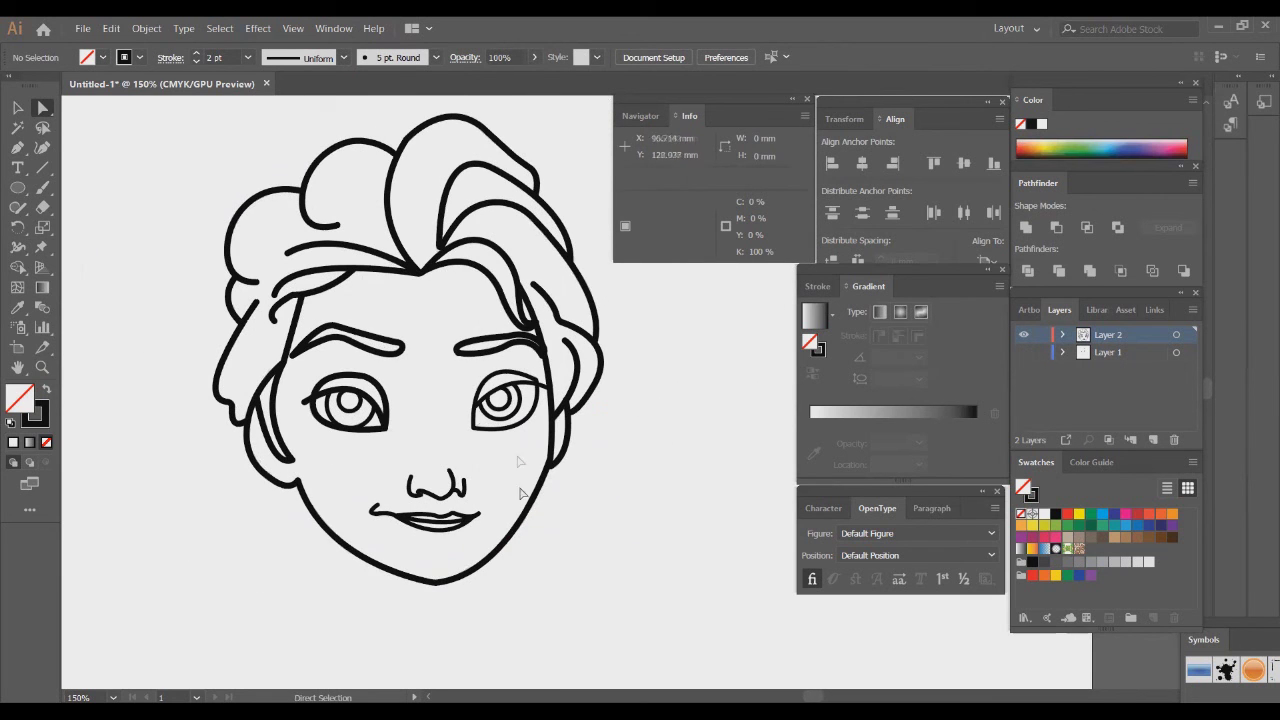
{"action": "scroll", "coordinate": [510, 372], "scroll_direction": "down", "scroll_amount": 1}
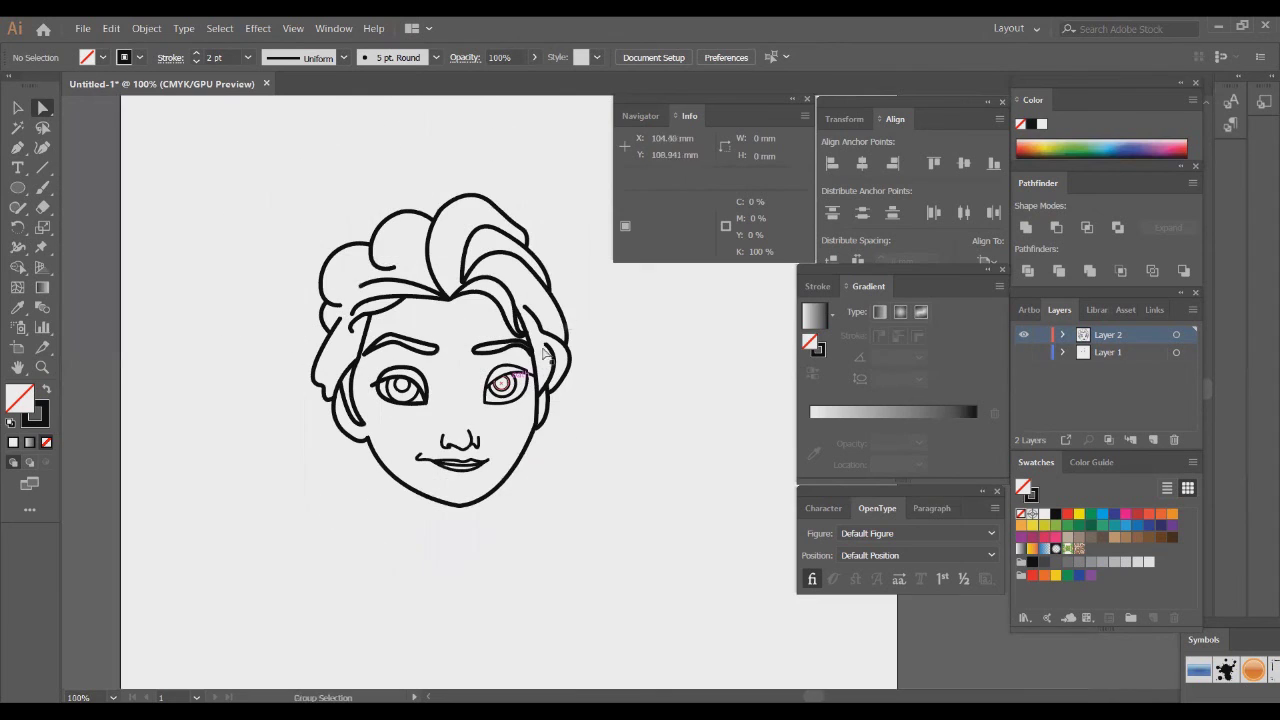